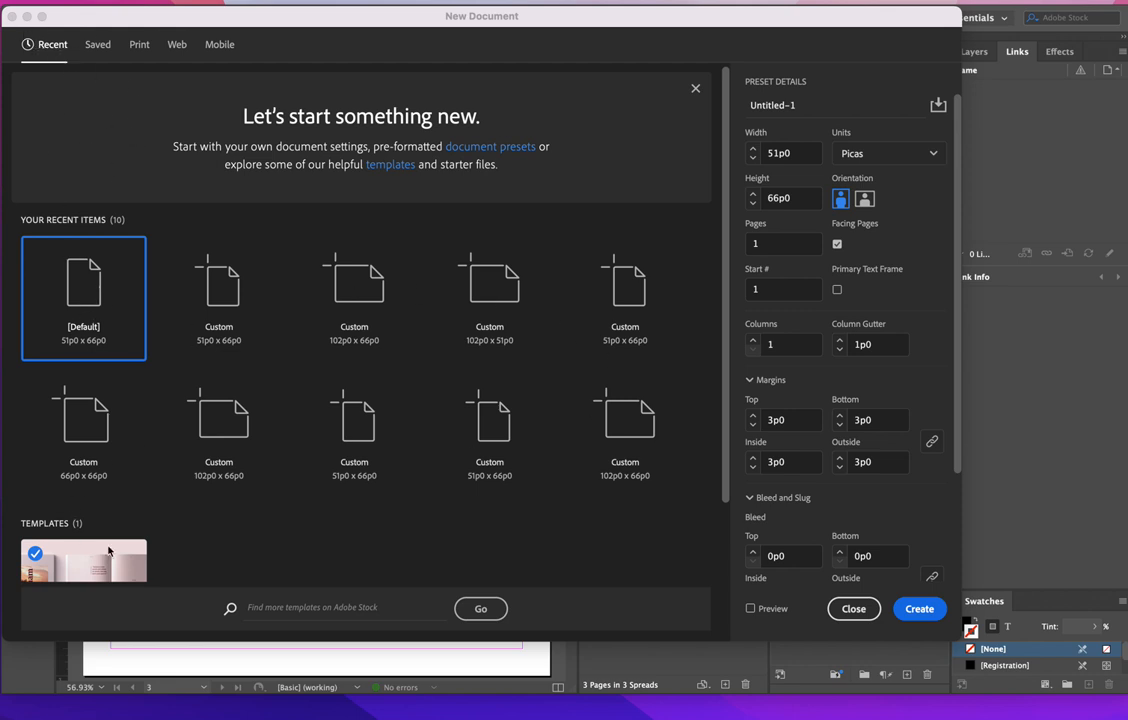
- Choose the print Letter preset for the new document and set its units to inches
scroll(199, 510, "down", 2)
scroll(199, 510, "up", 2)
left_click(139, 46)
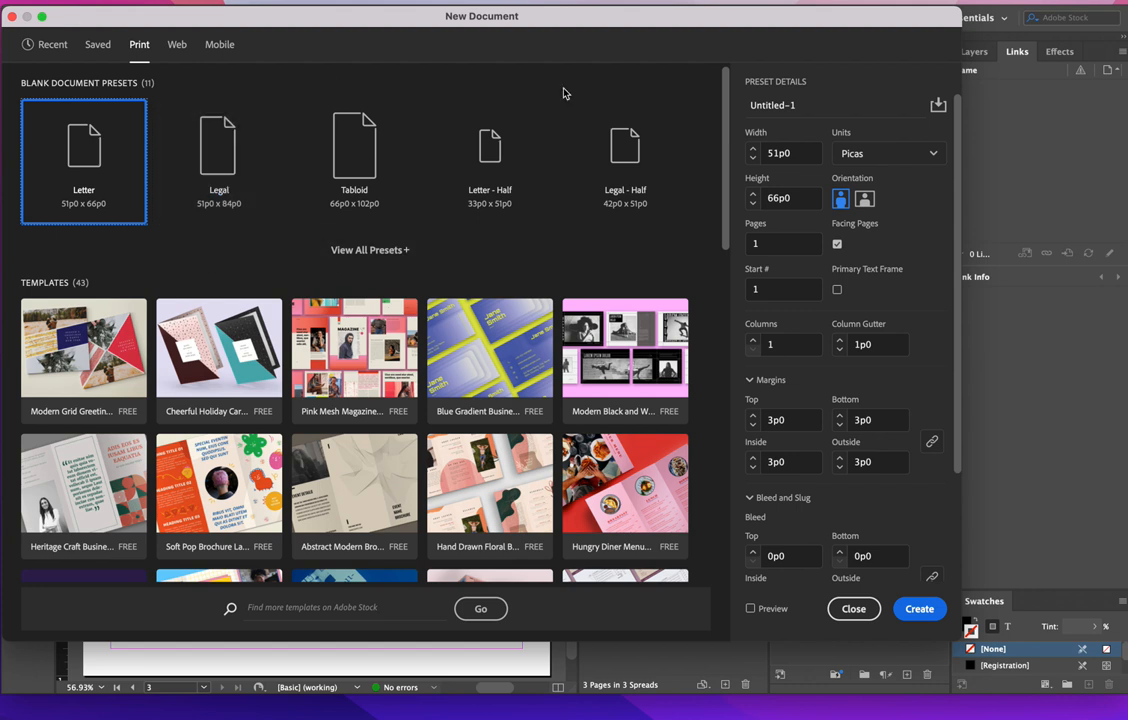
left_click(934, 154)
left_click(857, 236)
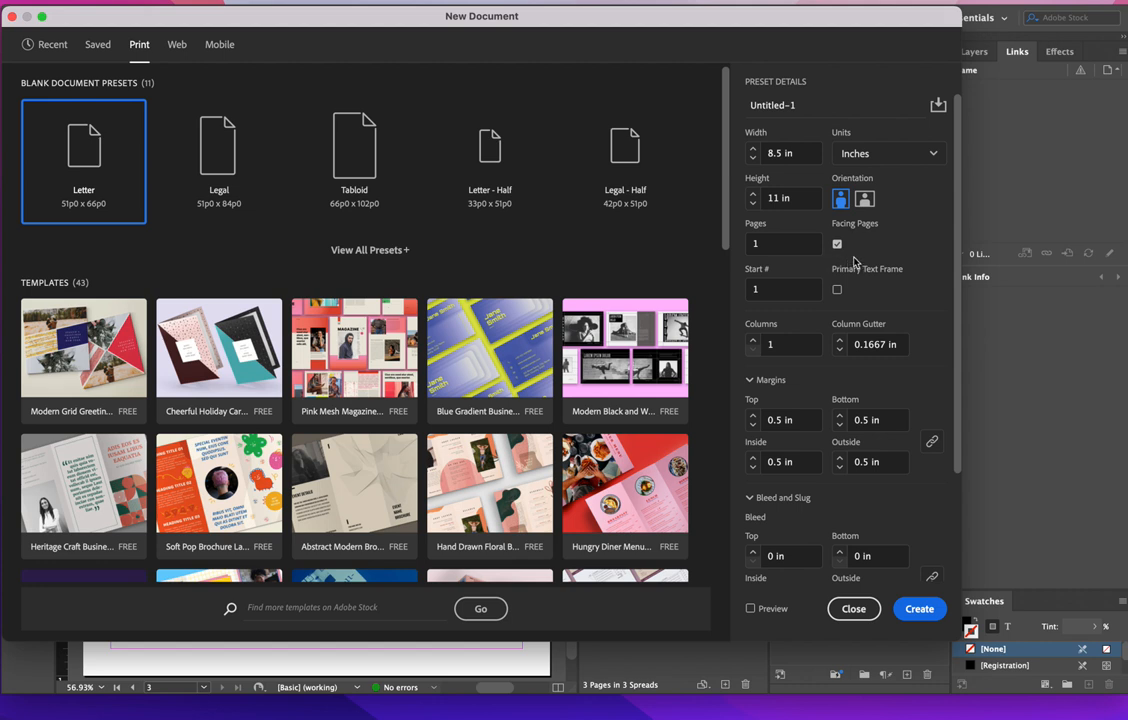
- Set a linked bleed of 0.125 in on all sides and create the document
scroll(896, 306, "down", 3)
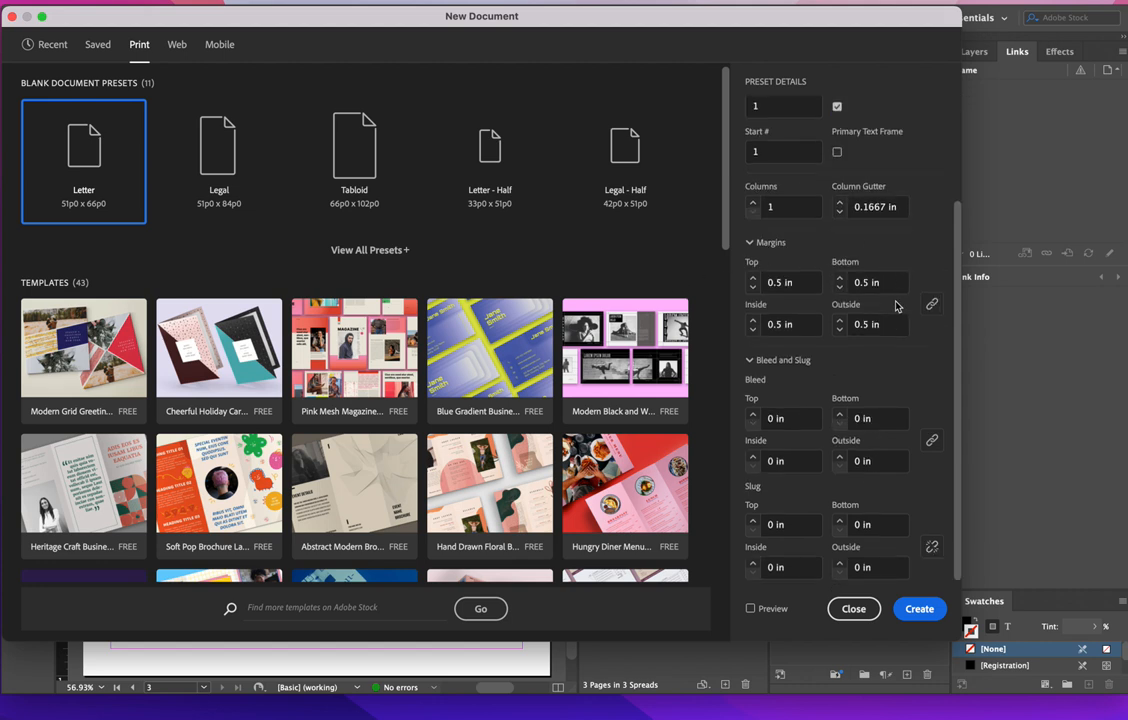
scroll(896, 306, "up", 3)
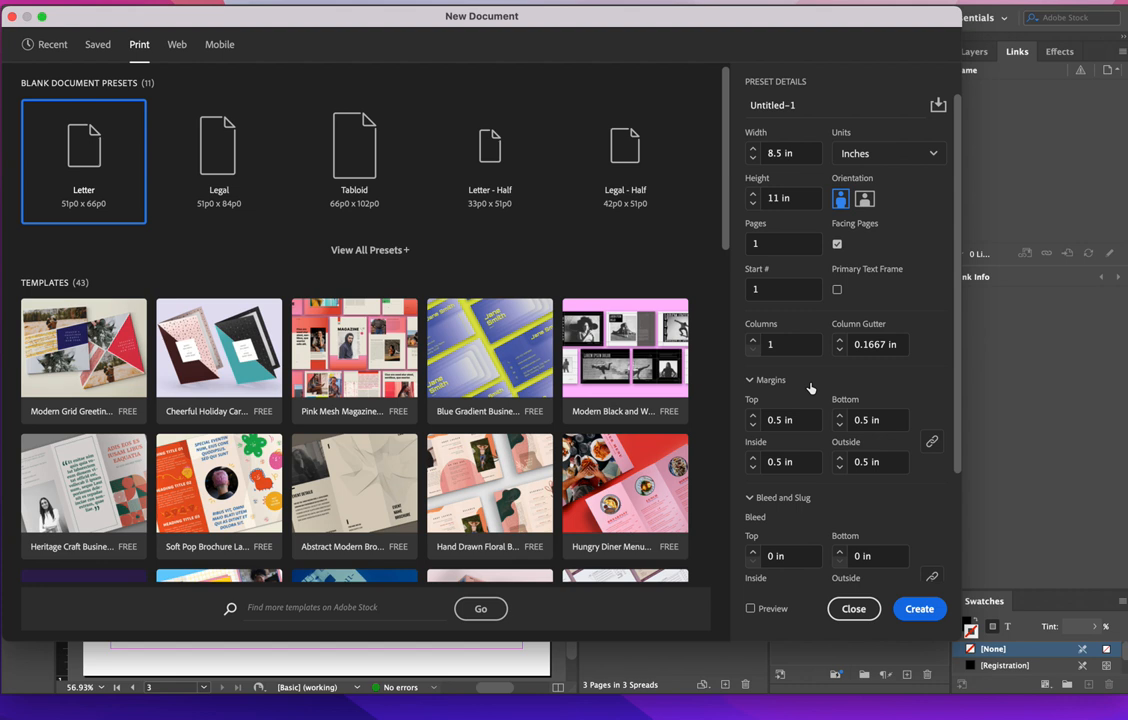
scroll(810, 388, "down", 3)
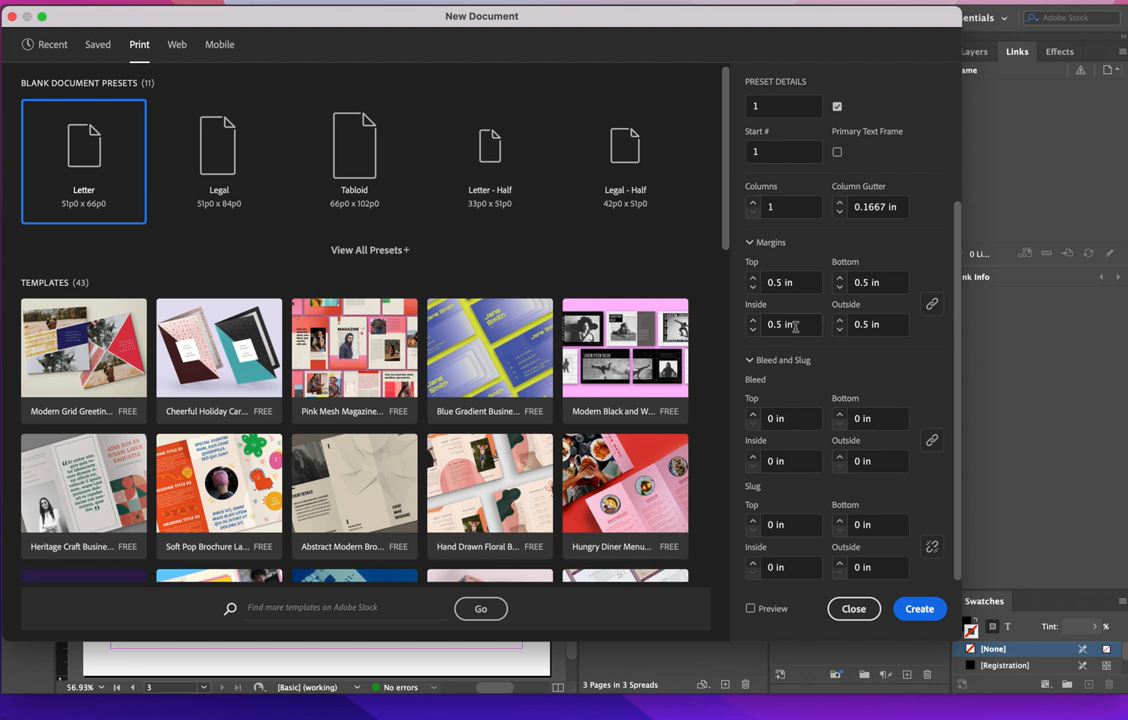
left_click(753, 415)
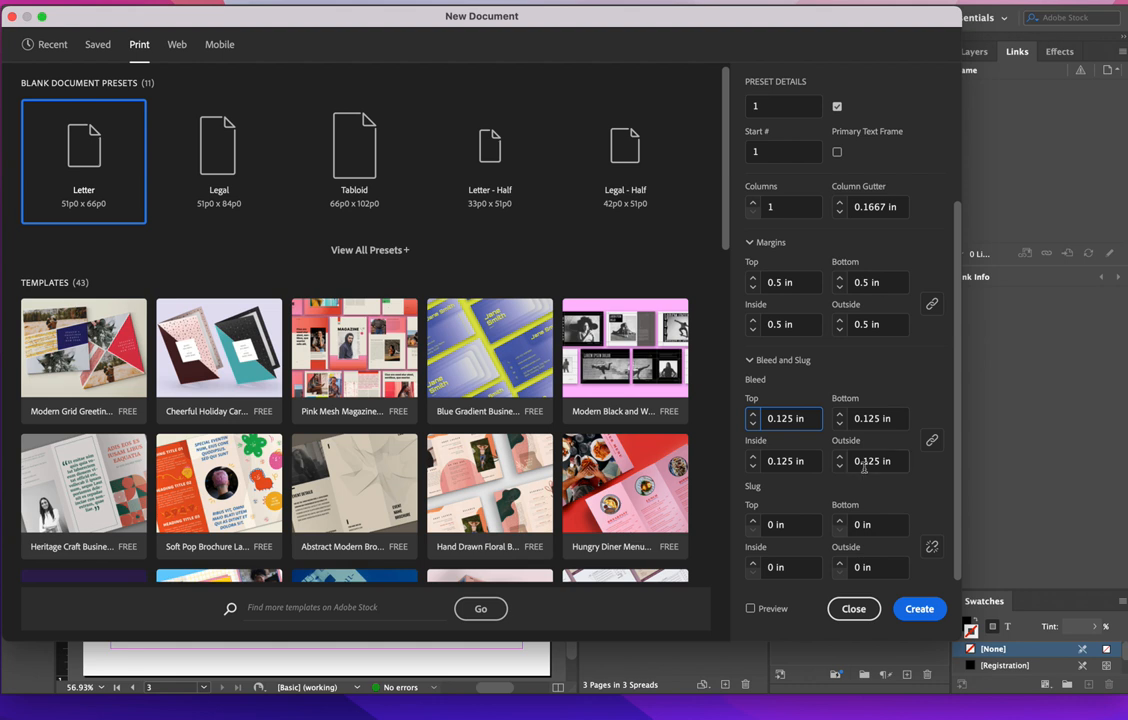
left_click(932, 442)
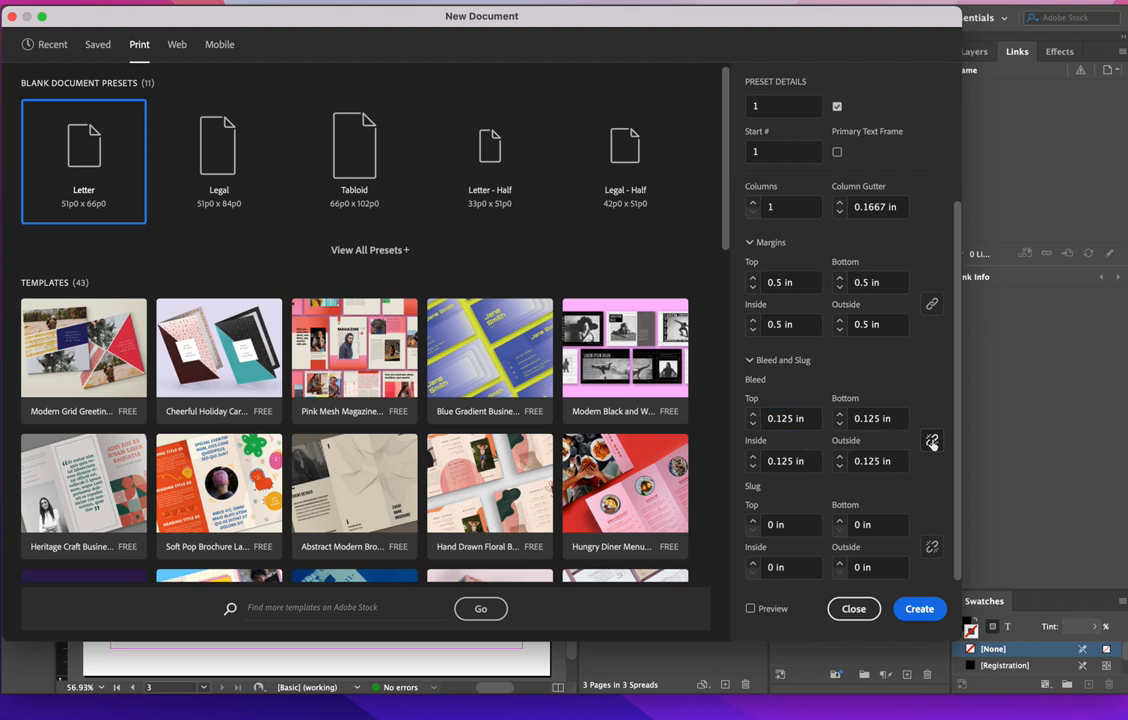
left_click(932, 442)
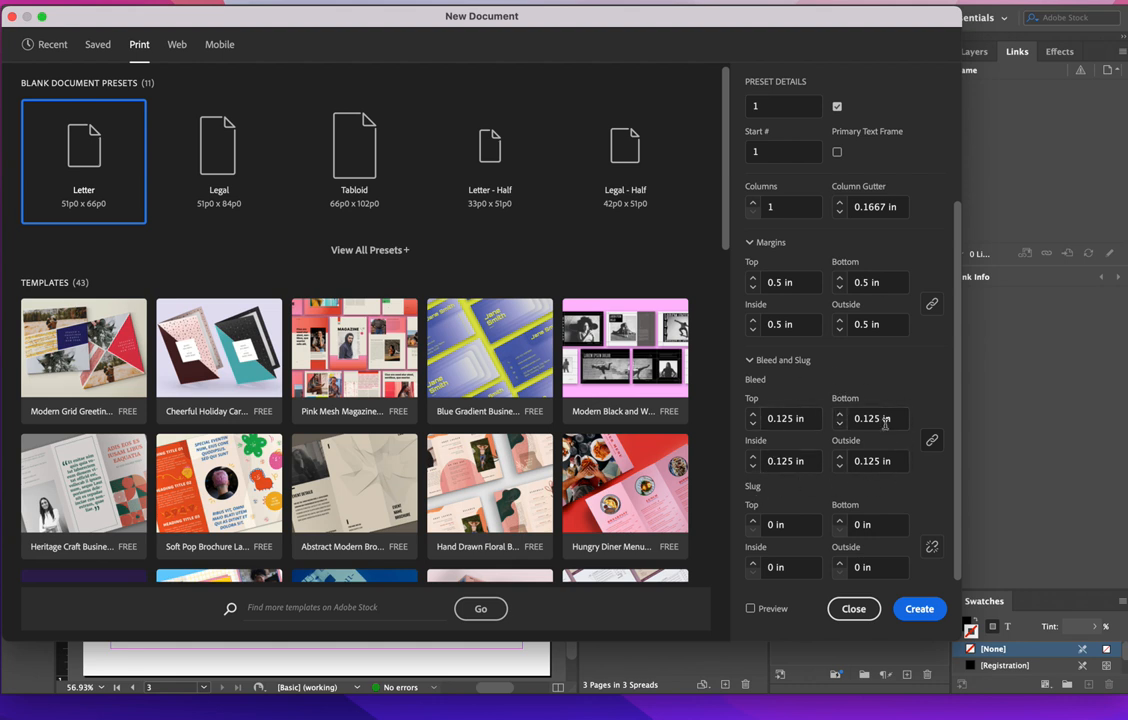
left_click(917, 609)
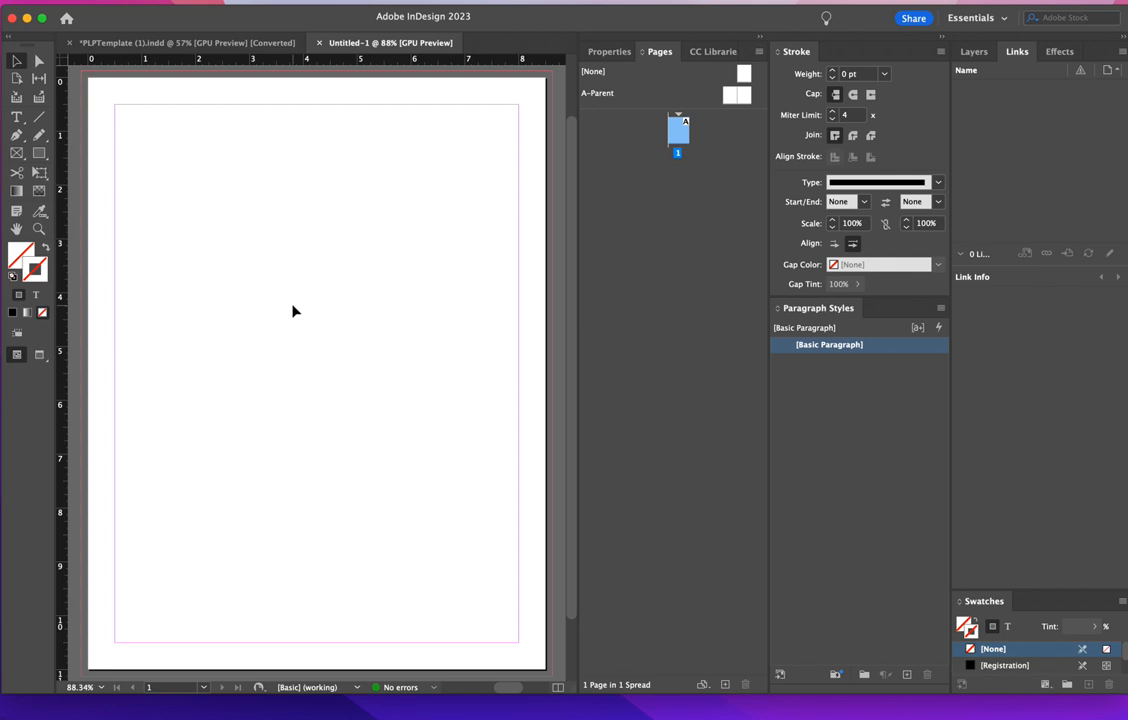
left_click(950, 2)
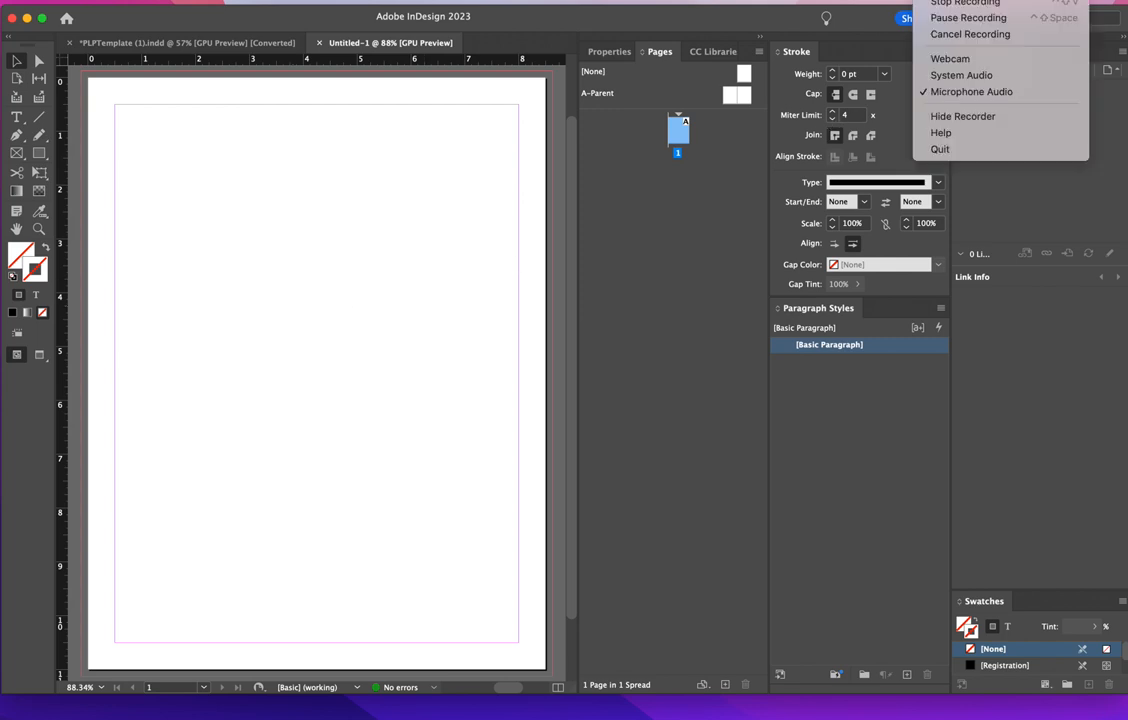
left_click(951, 19)
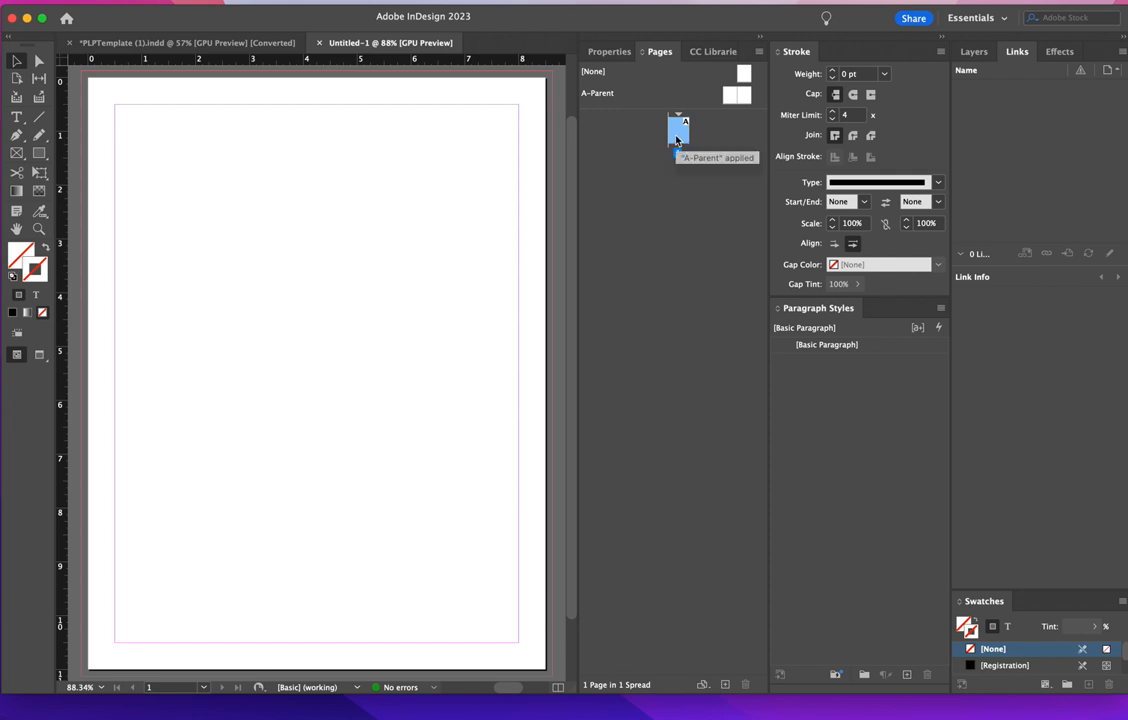
- Add three new pages after page 1 of the document
left_click(726, 686)
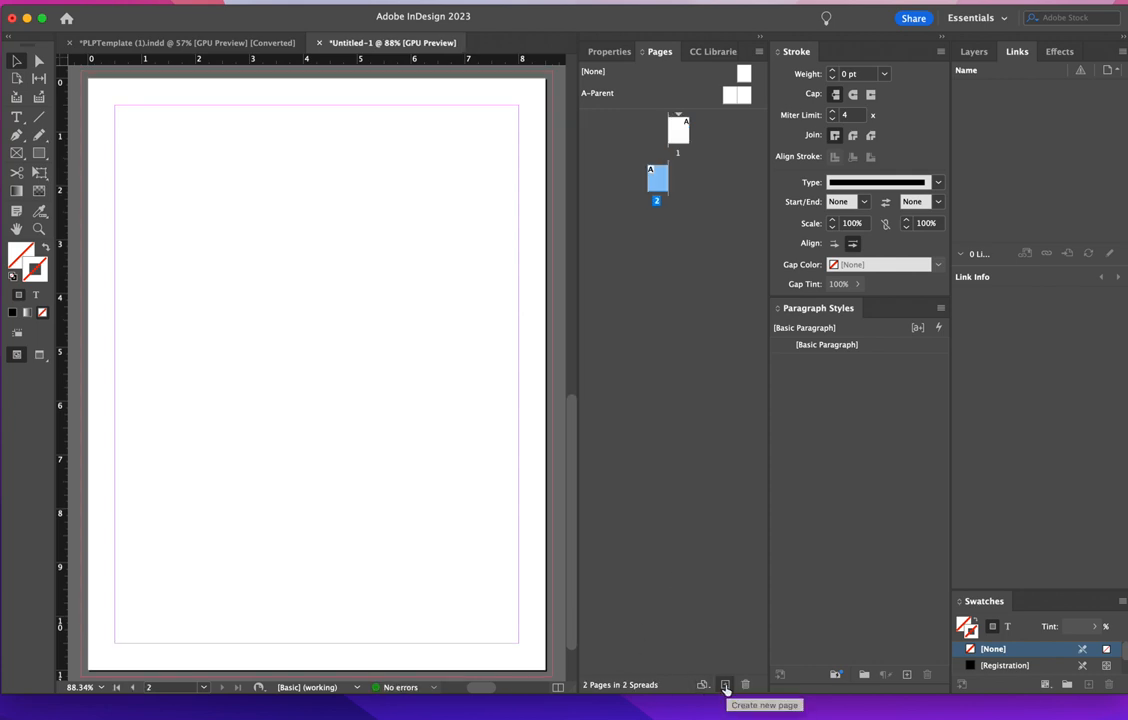
left_click(726, 686)
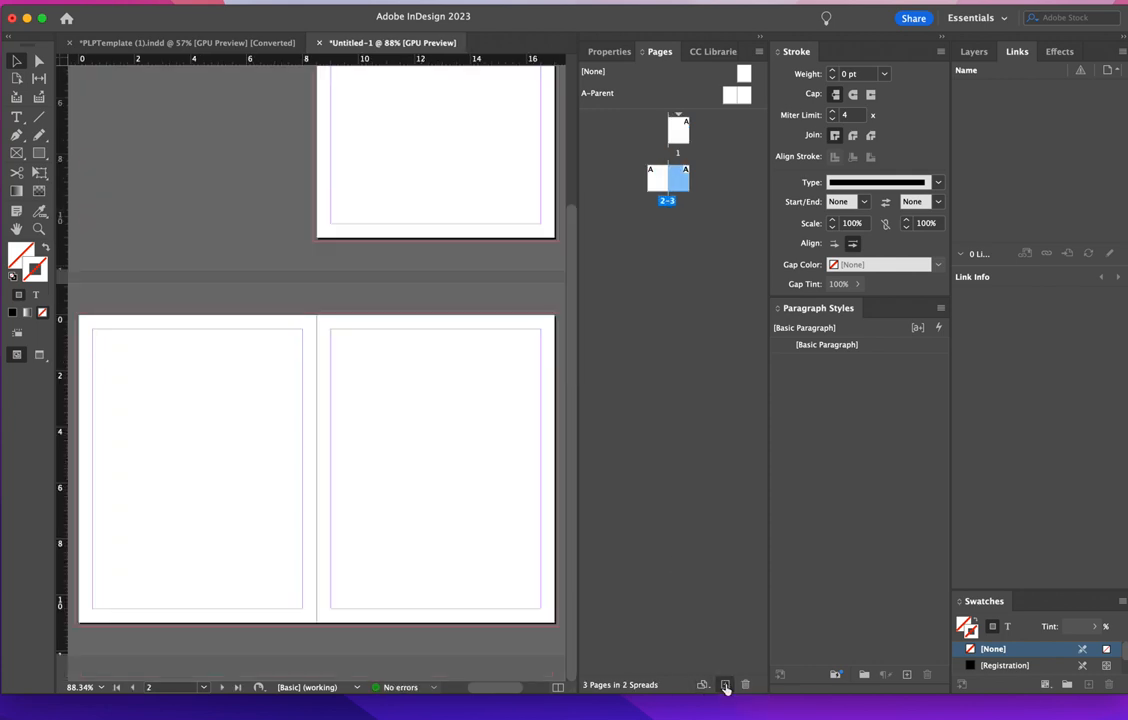
left_click(726, 686)
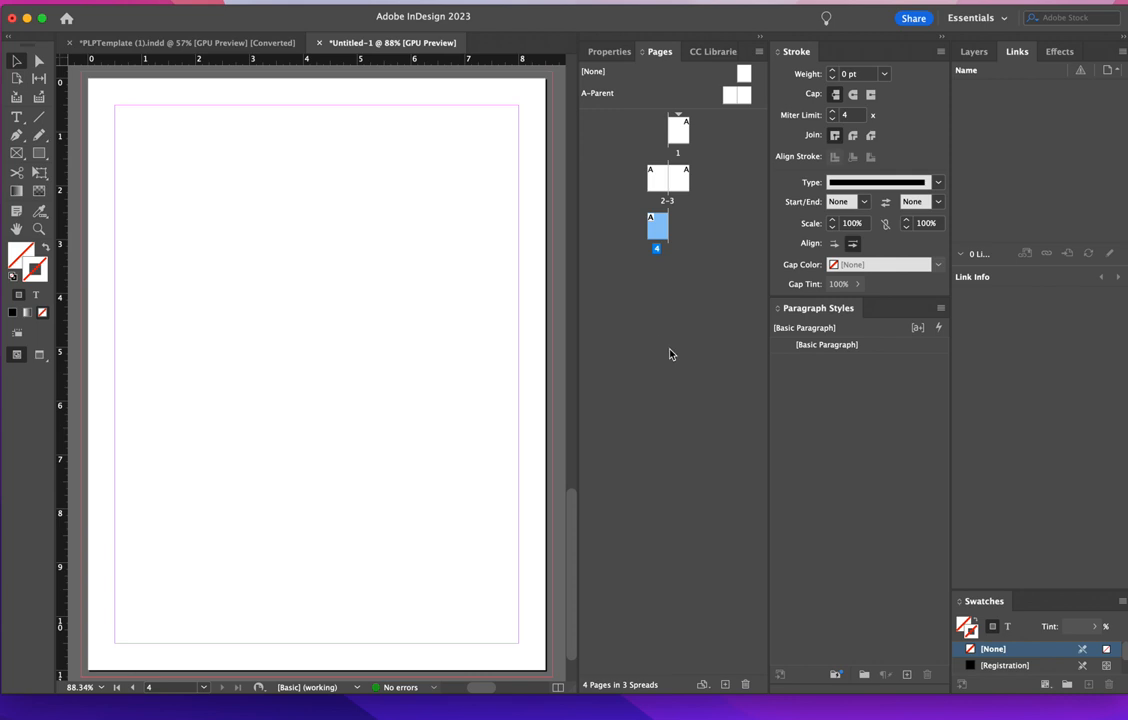
left_click(955, 0)
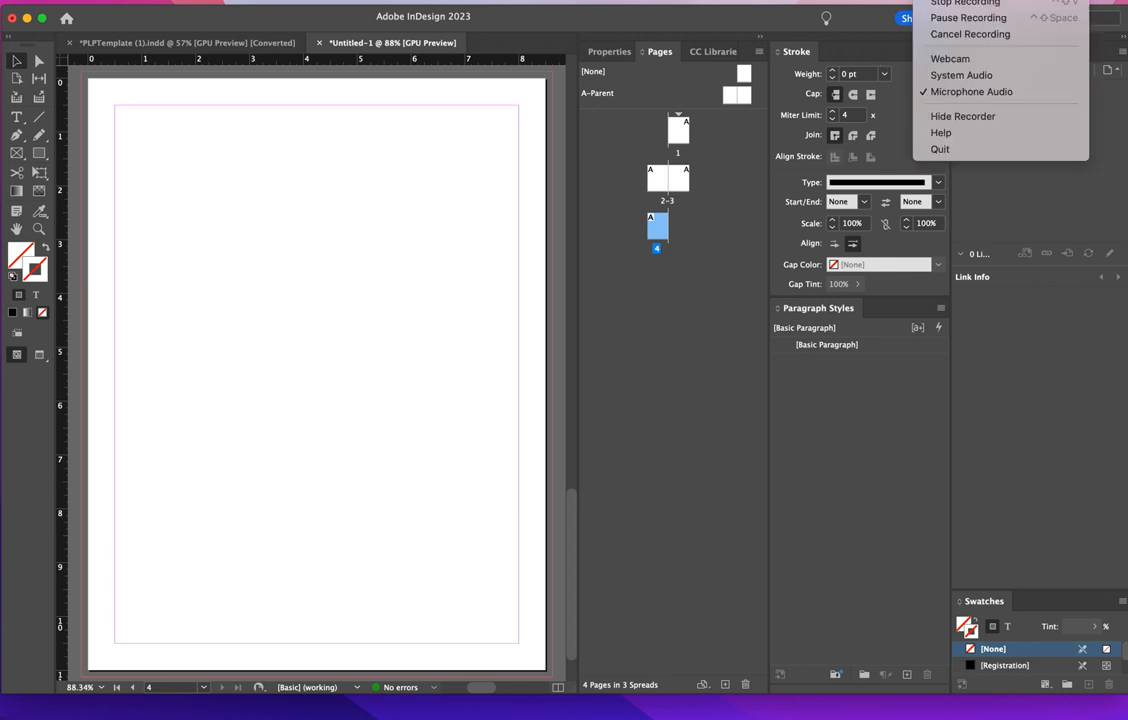
left_click(964, 20)
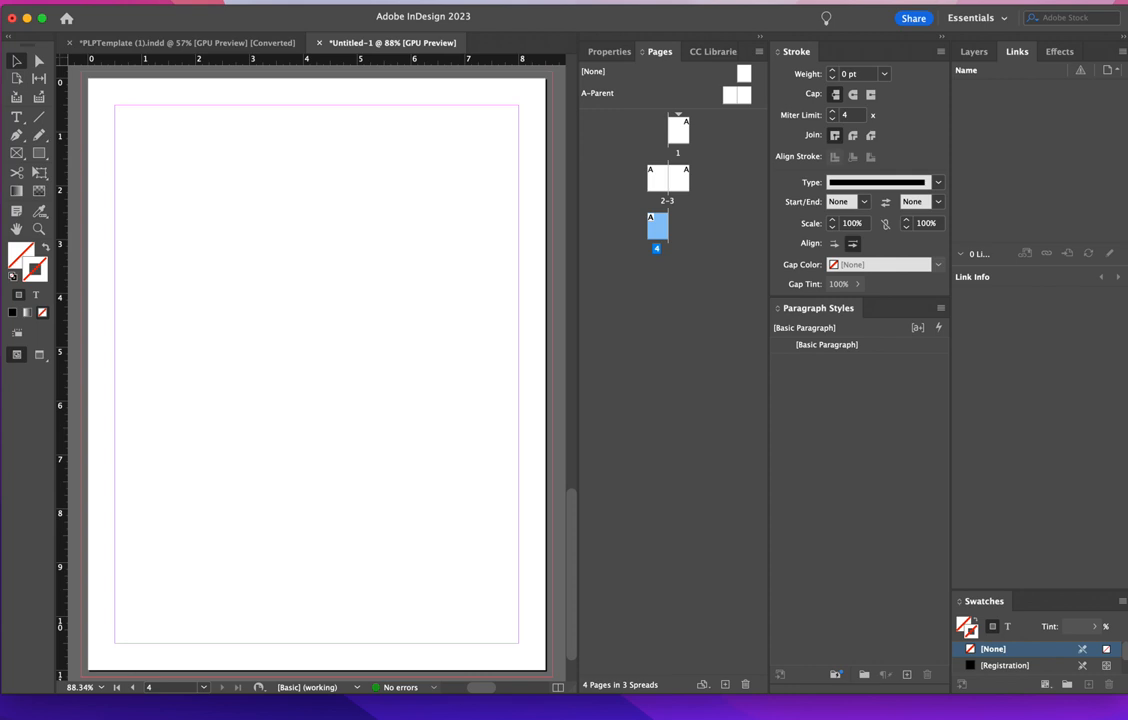
left_click(955, 2)
left_click(948, 20)
- Draw a text frame about 3.4 by 2.5 in near the top of page 4 and enter four lines of random letters
left_click(18, 118)
left_click_drag(153, 156, 337, 287)
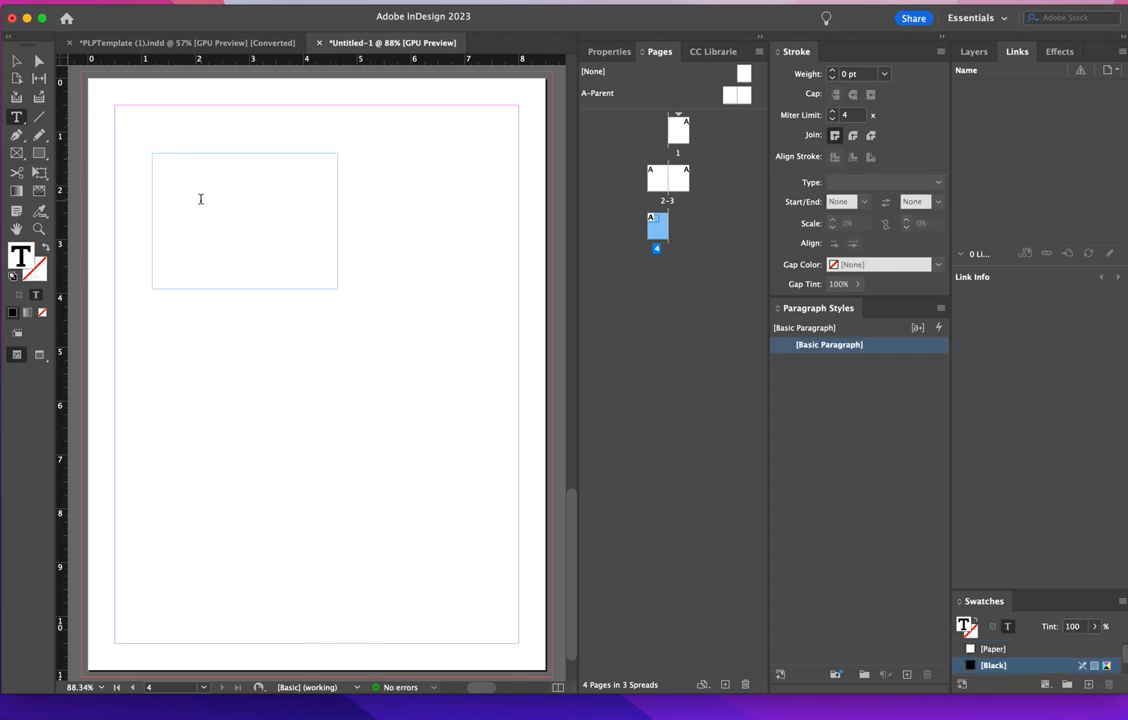
type("hadghgdkhdgkhgkhadgkhasdgkhasghks")
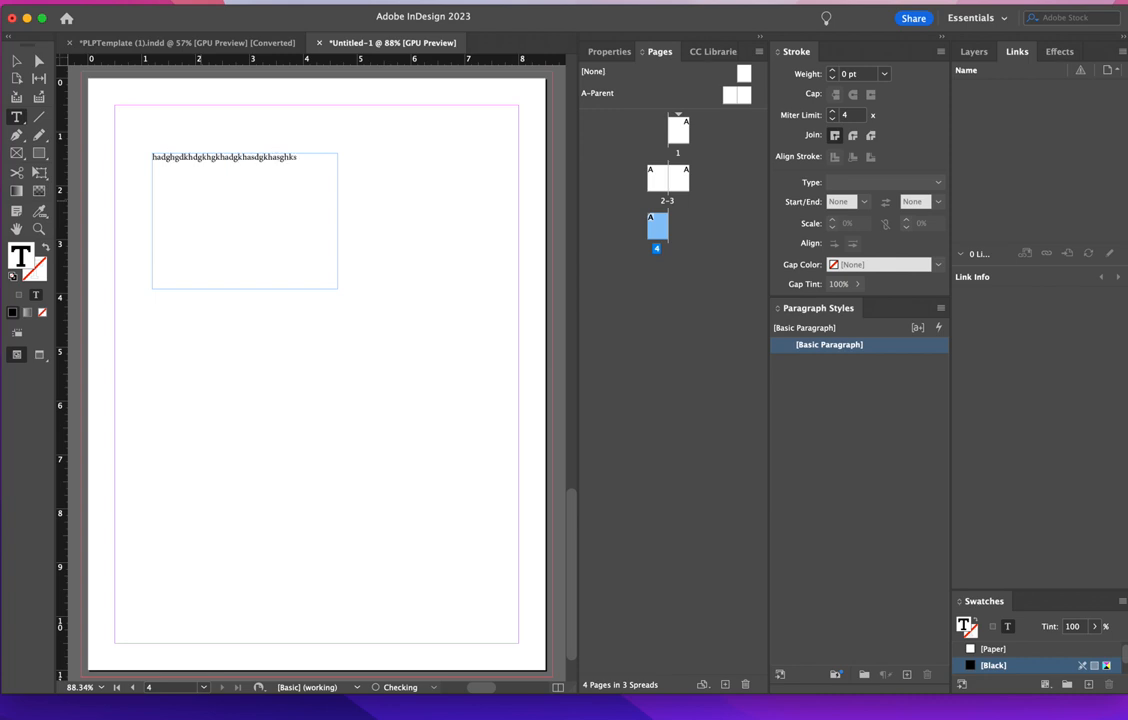
key("Return")
type("bcvmbzcvmbzcvmbzcvmbzcvmbzcvcvm")
key("Return")
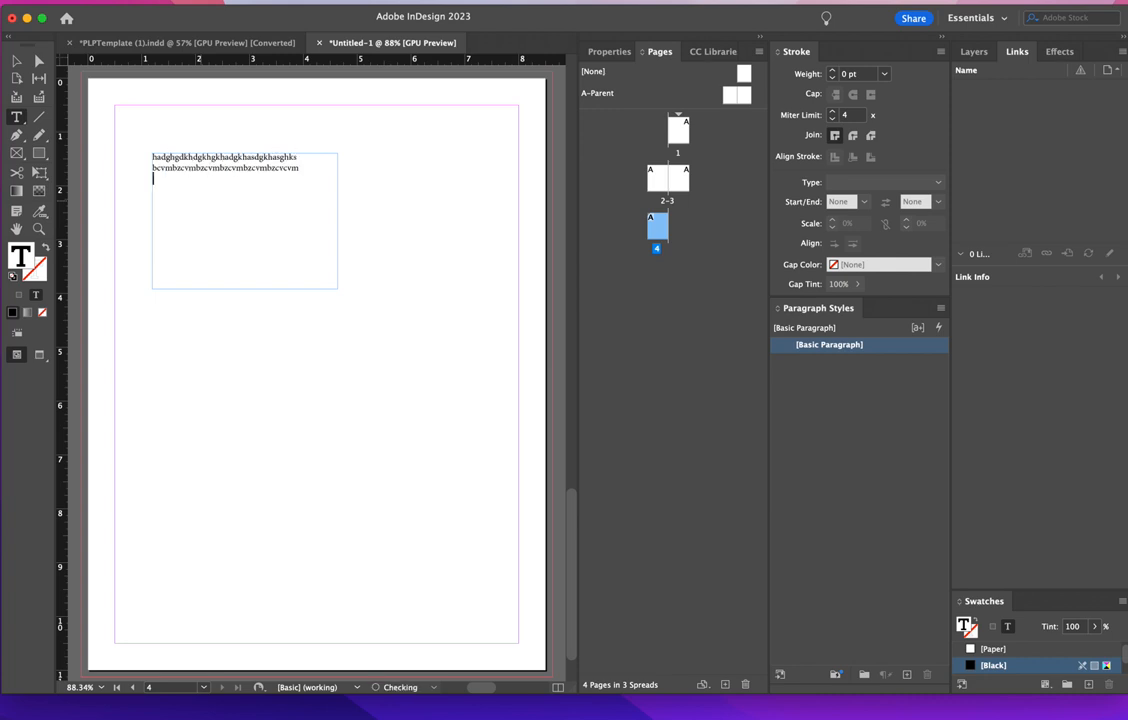
type("baVMbavcmvcmvcmasvc")
key("Return")
type("bvcmbzcvmcvmzvmzxvmnzsc")
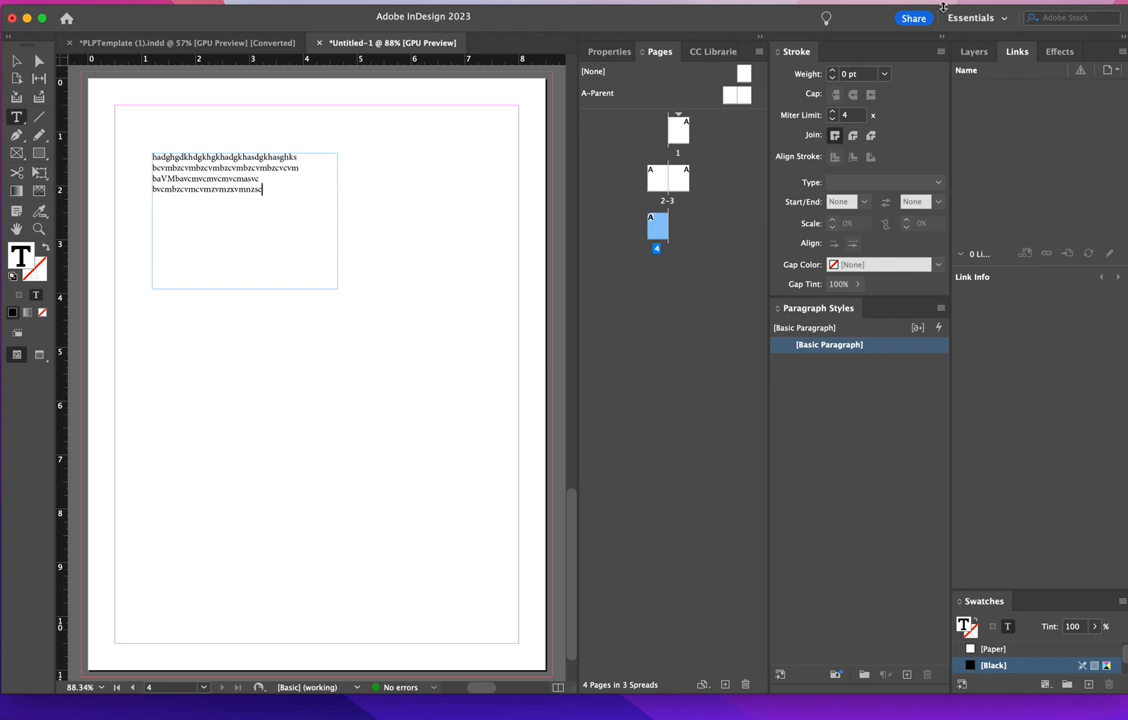
left_click(940, 2)
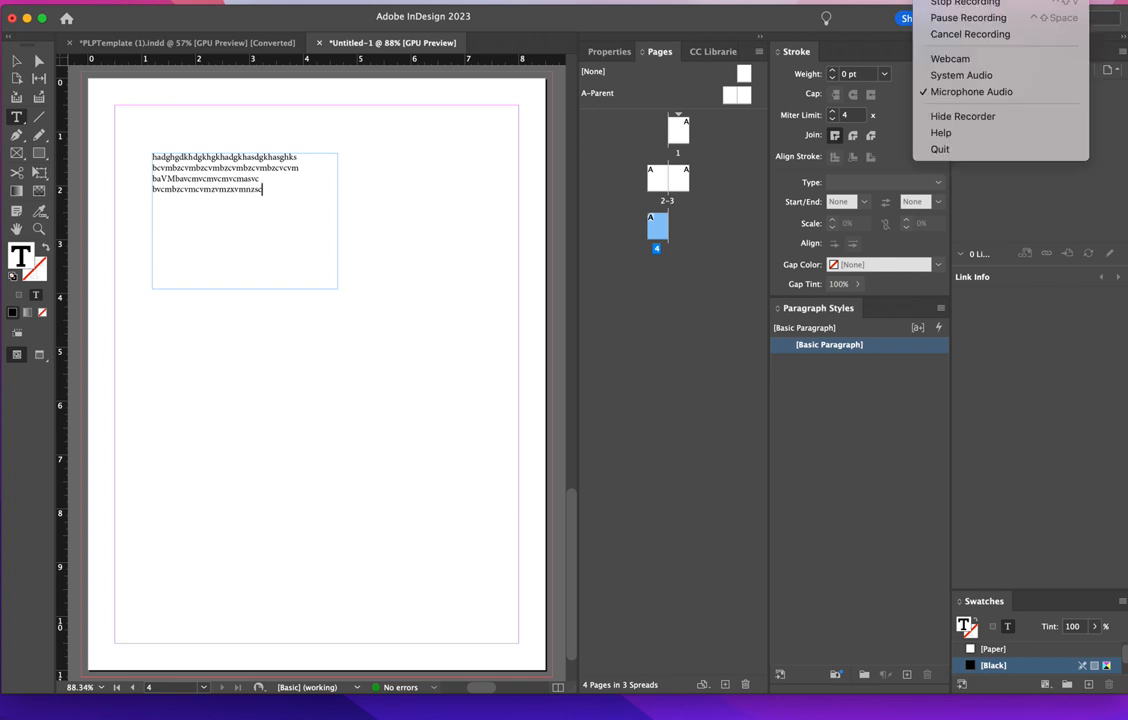
left_click(957, 27)
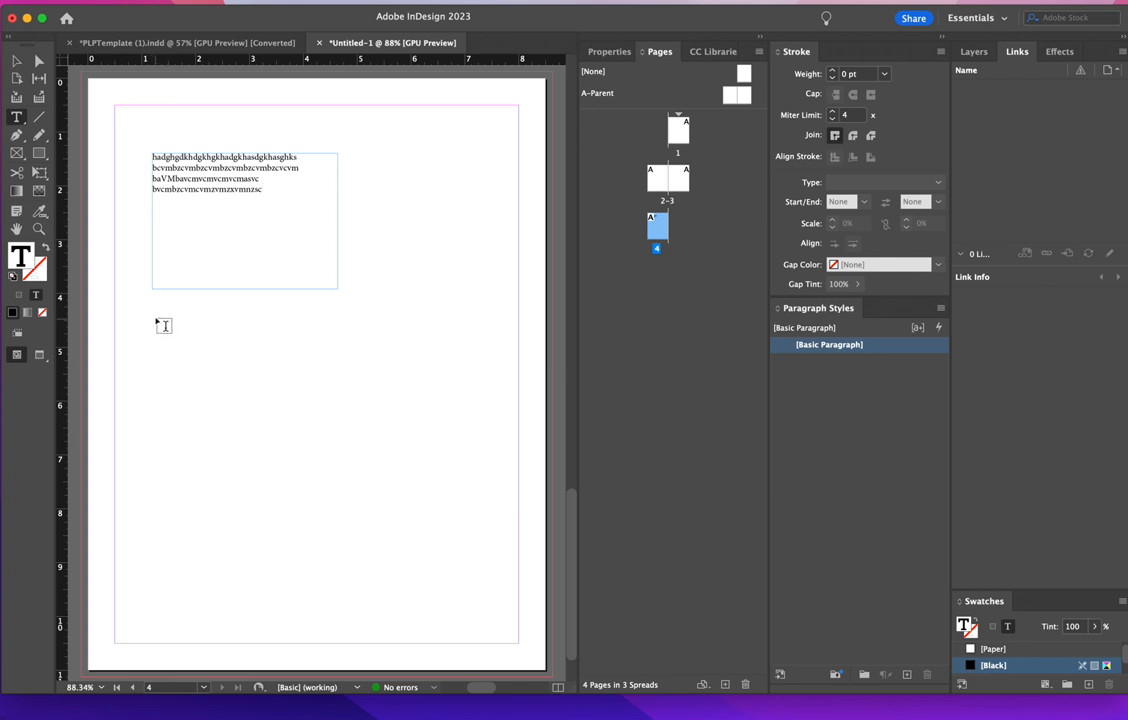
- Draw a second text frame about 3.8 in wide and 2.2 in tall below the first one on page 4
left_click_drag(157, 318, 362, 438)
left_click(371, 197)
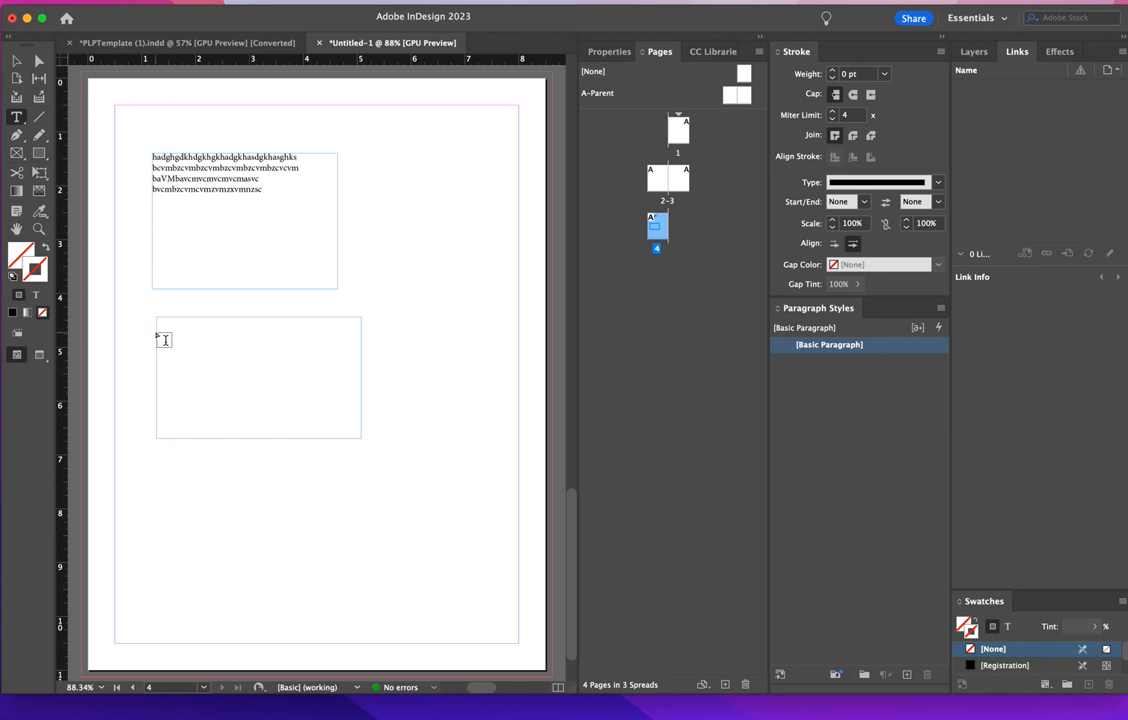
key("n")
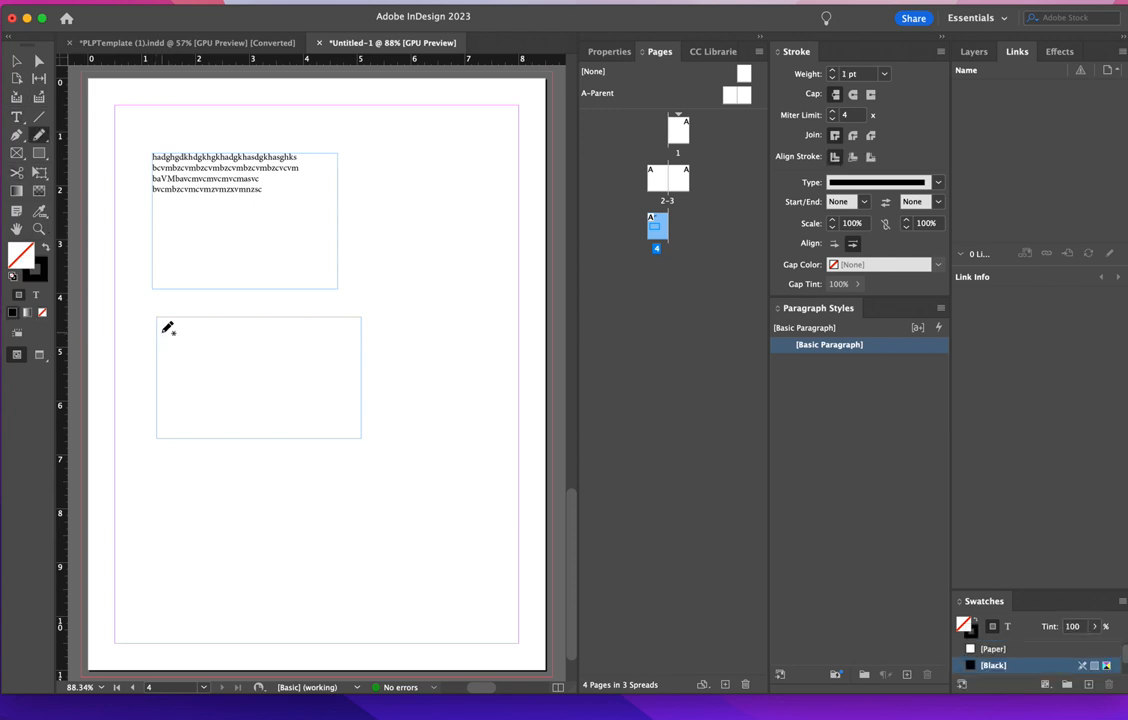
- Enter two lines of random letters in the second text frame with the Type tool
left_click(16, 117)
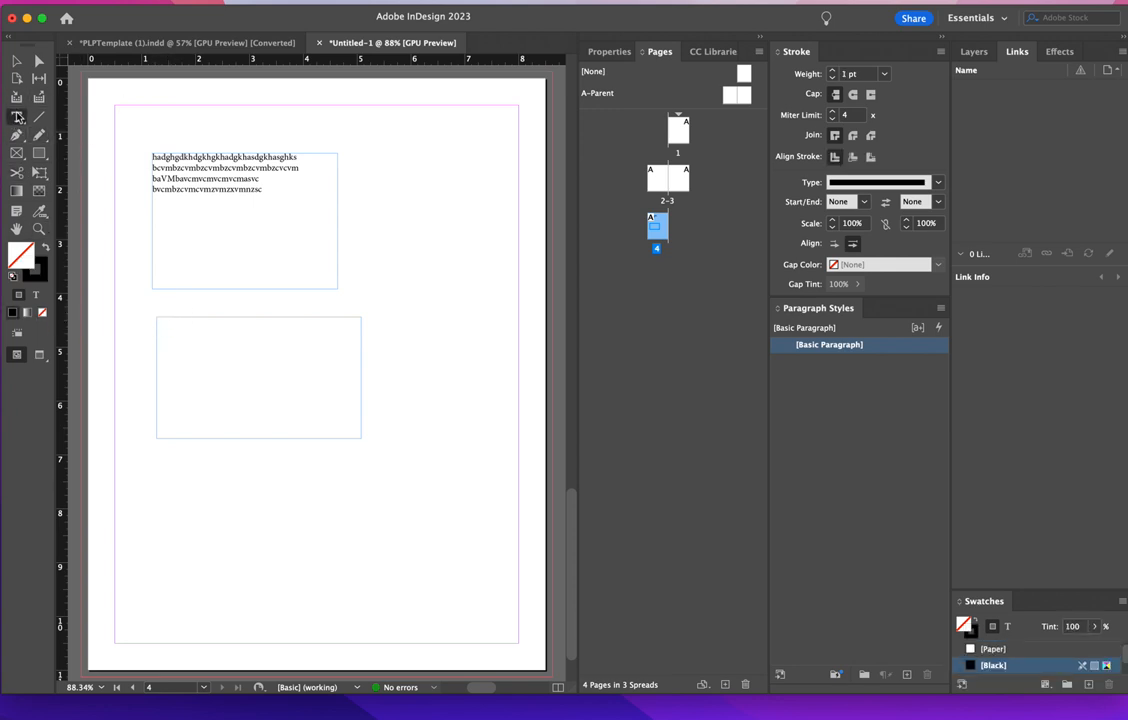
left_click(172, 321)
type("jsfgj")
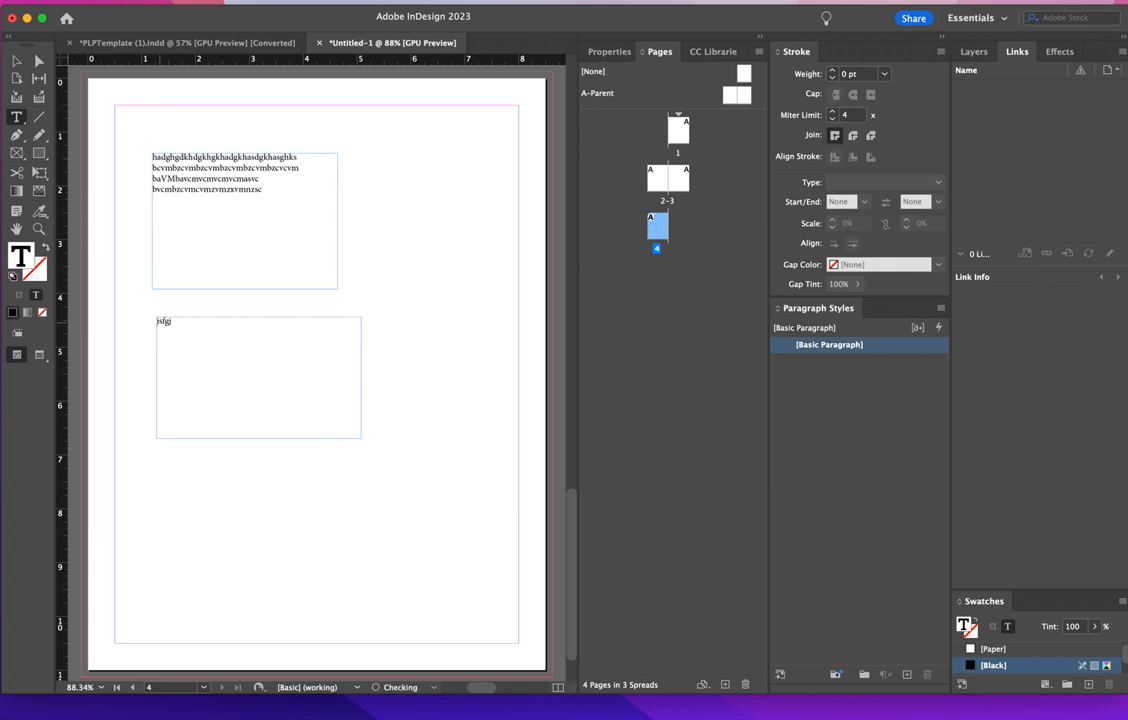
type("asghfjghflljasghfjgjbc,zb,nzbc,nxzbc")
key("Return")
type("ncvmZNcvmnZcvmnZvcmnzcvmn")
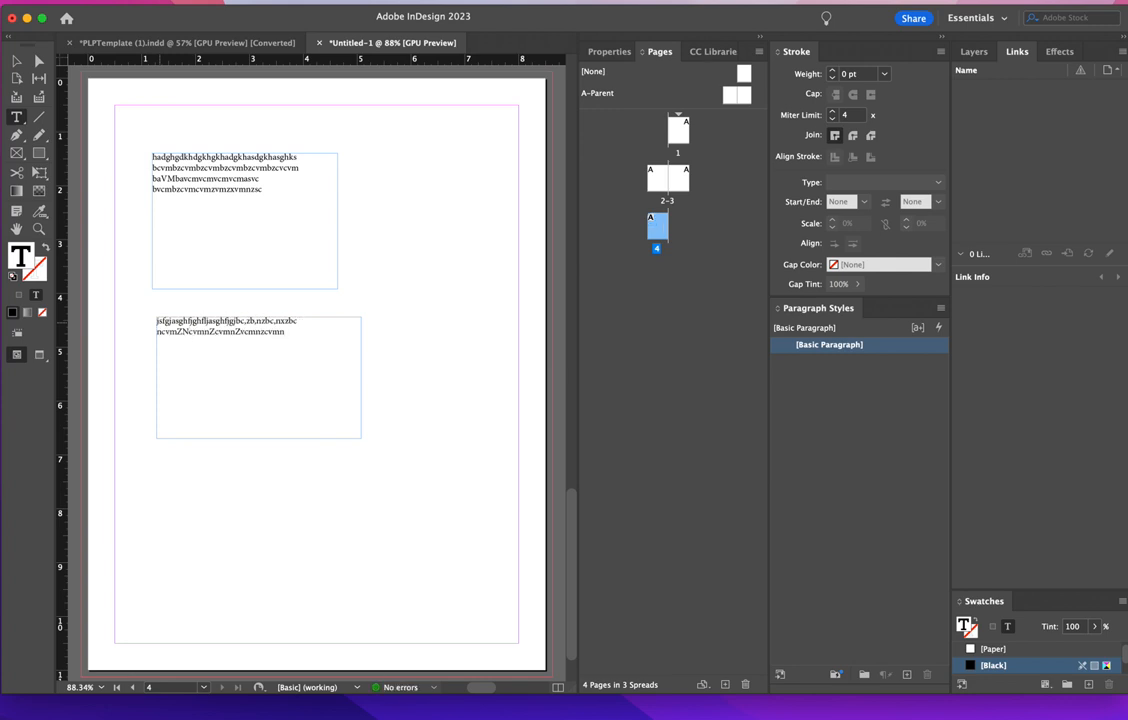
left_click(926, 1)
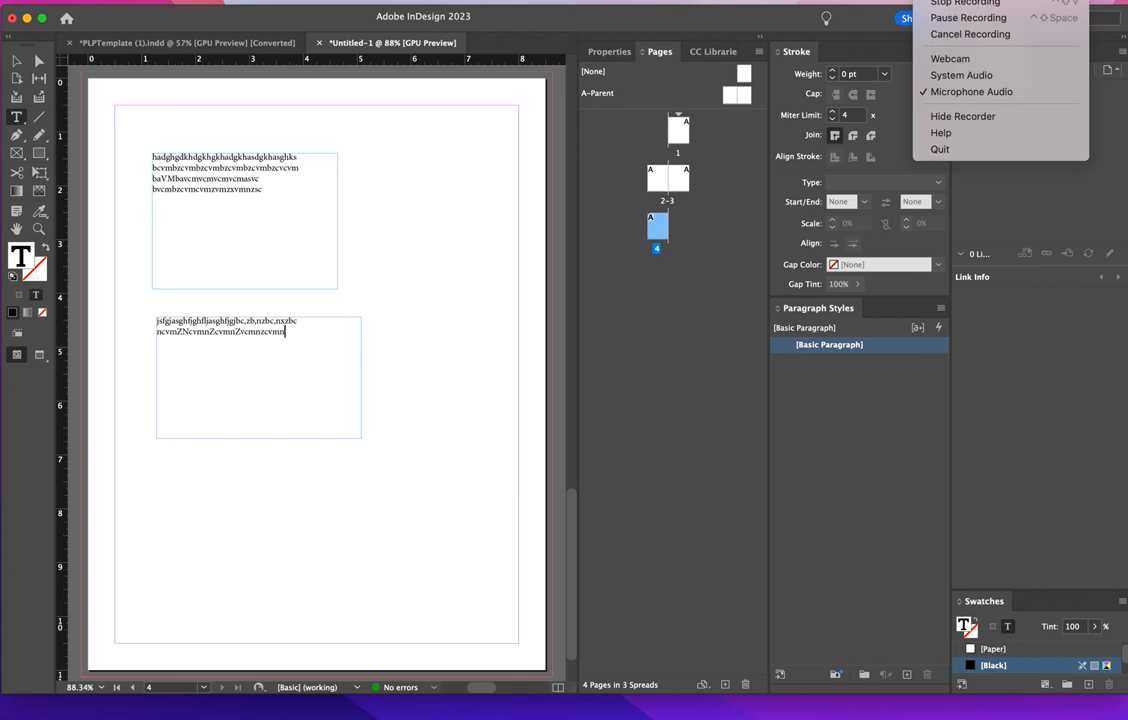
left_click(952, 21)
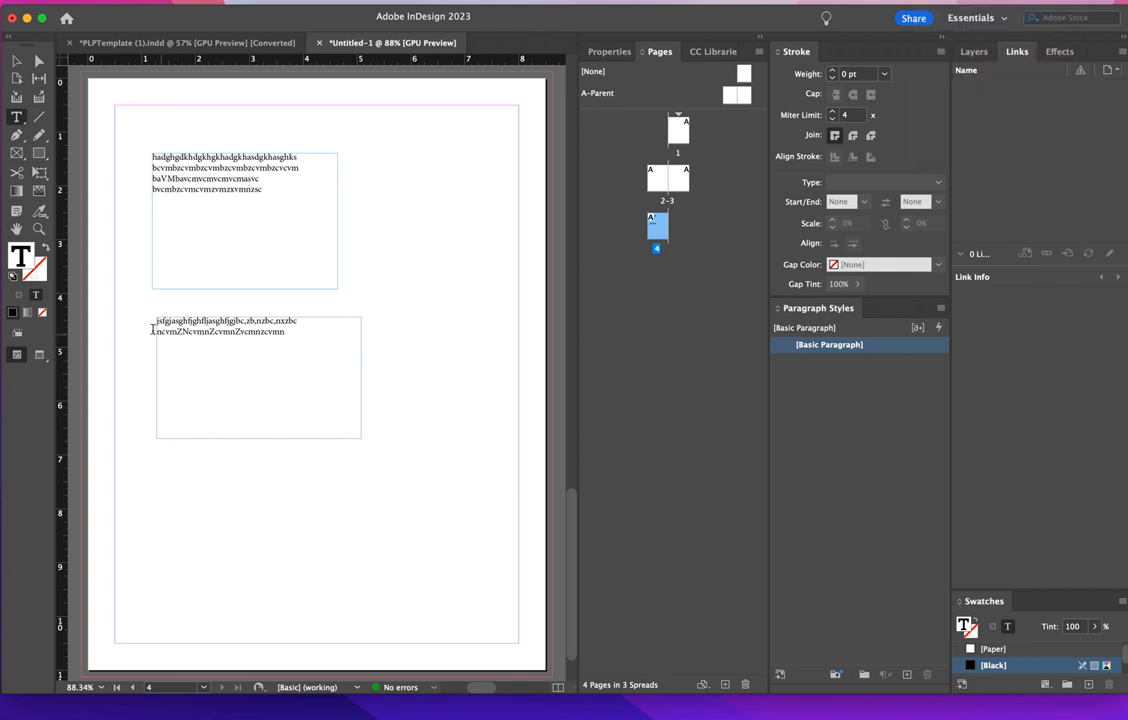
- Replace all the text in the second frame with automatically generated placeholder text
left_click_drag(159, 321, 299, 348)
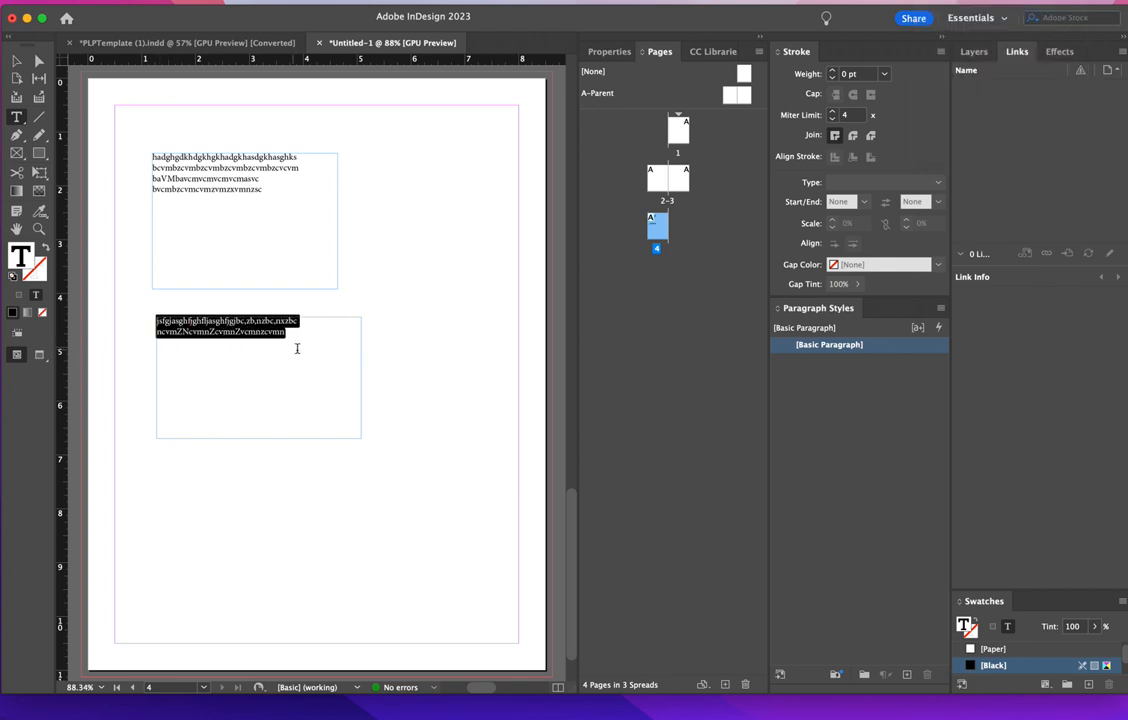
key("BackSpace")
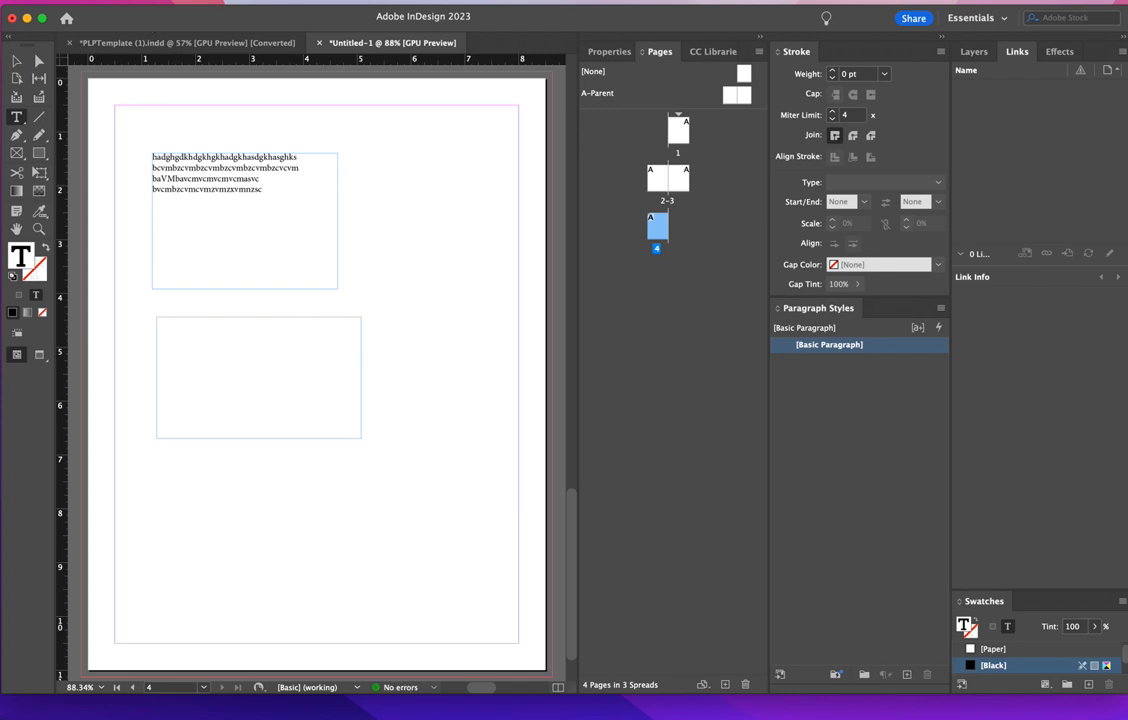
left_click(78, 2)
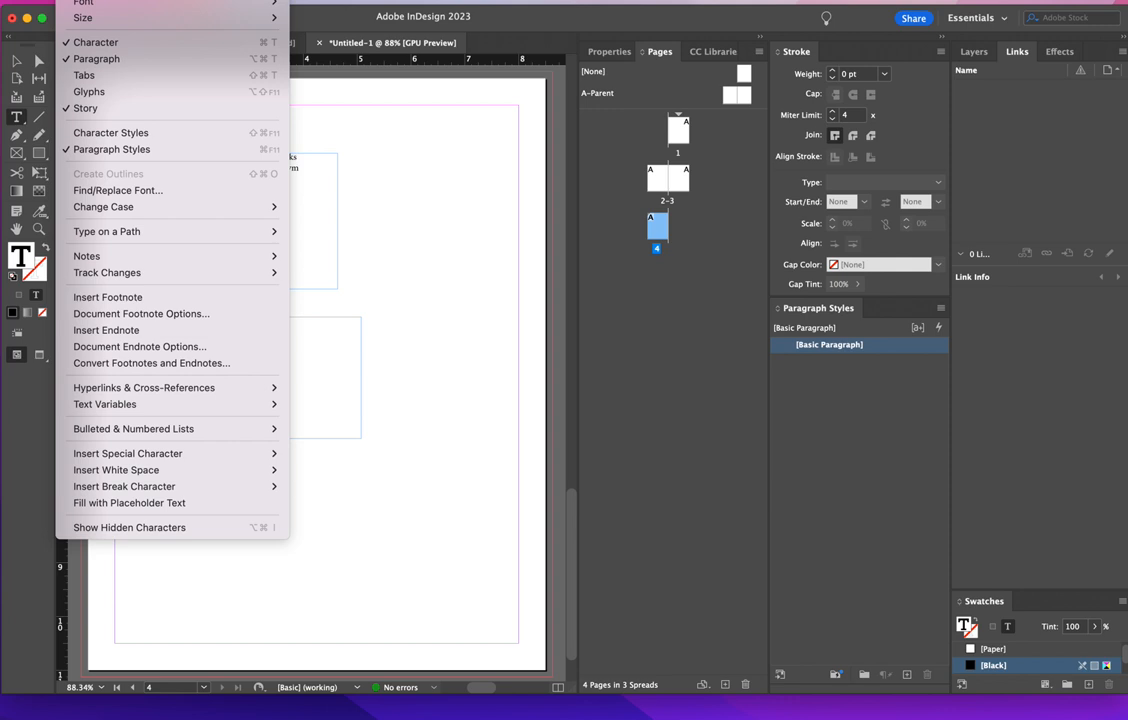
left_click(173, 507)
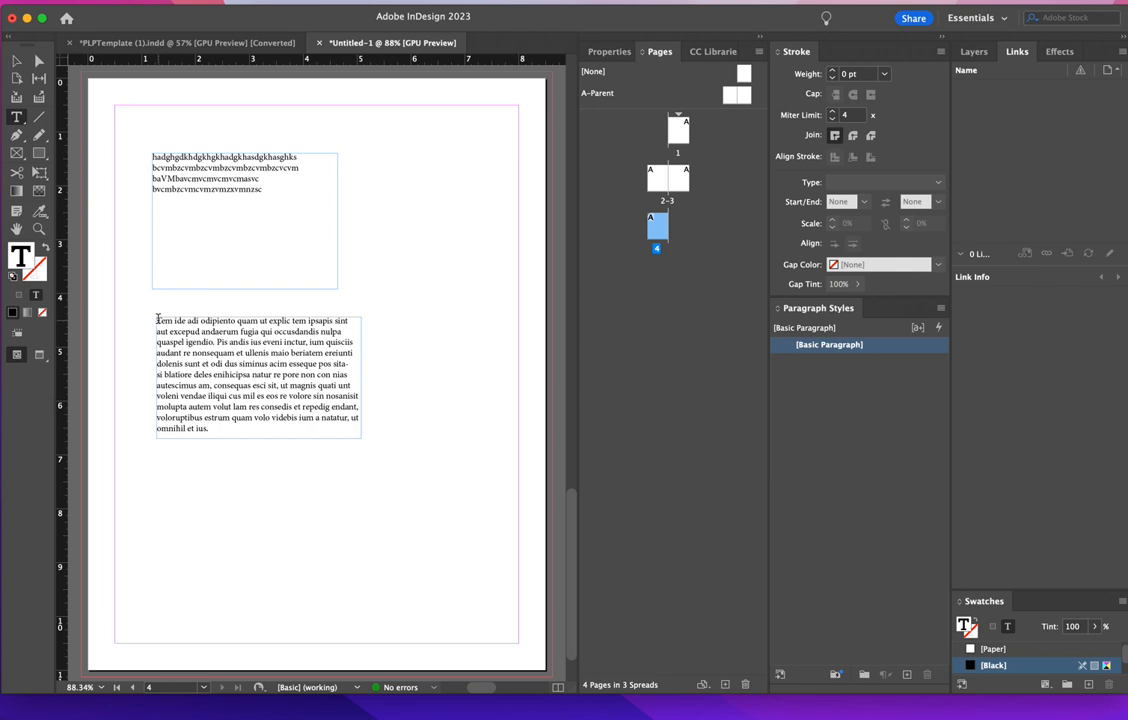
- Select the first three lines of the second frame's placeholder text and bring the floating Character and Paragraph panels into view
left_click_drag(156, 319, 355, 342)
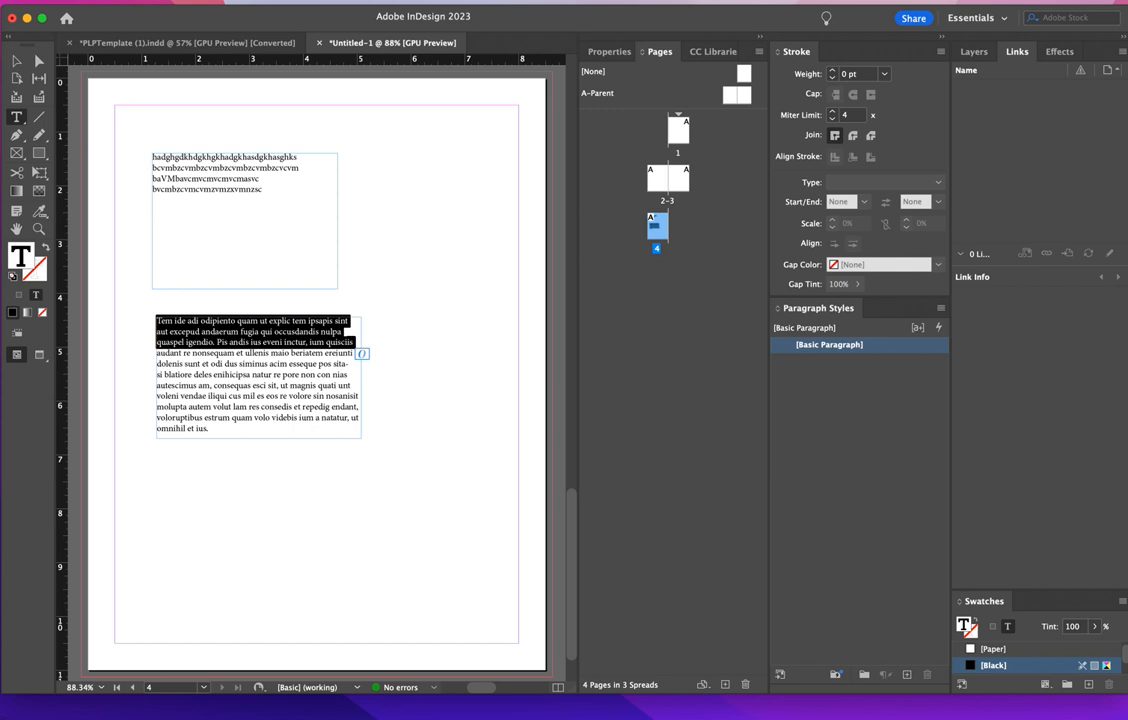
left_click(238, 1)
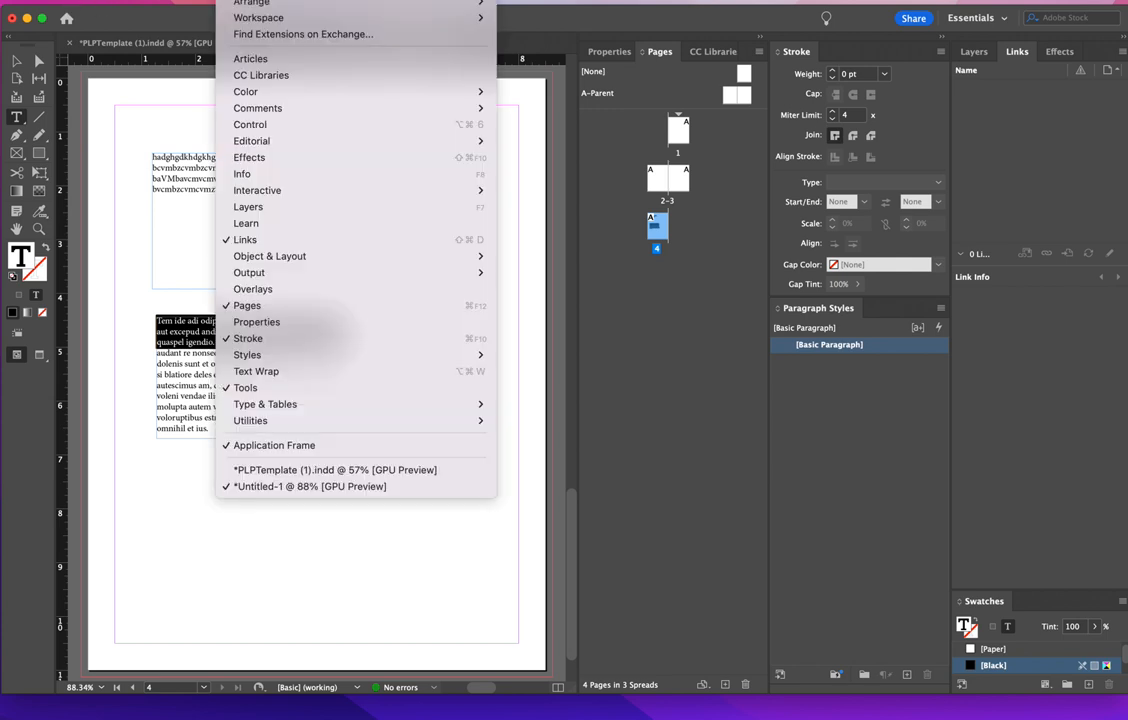
mouse_move(279, 410)
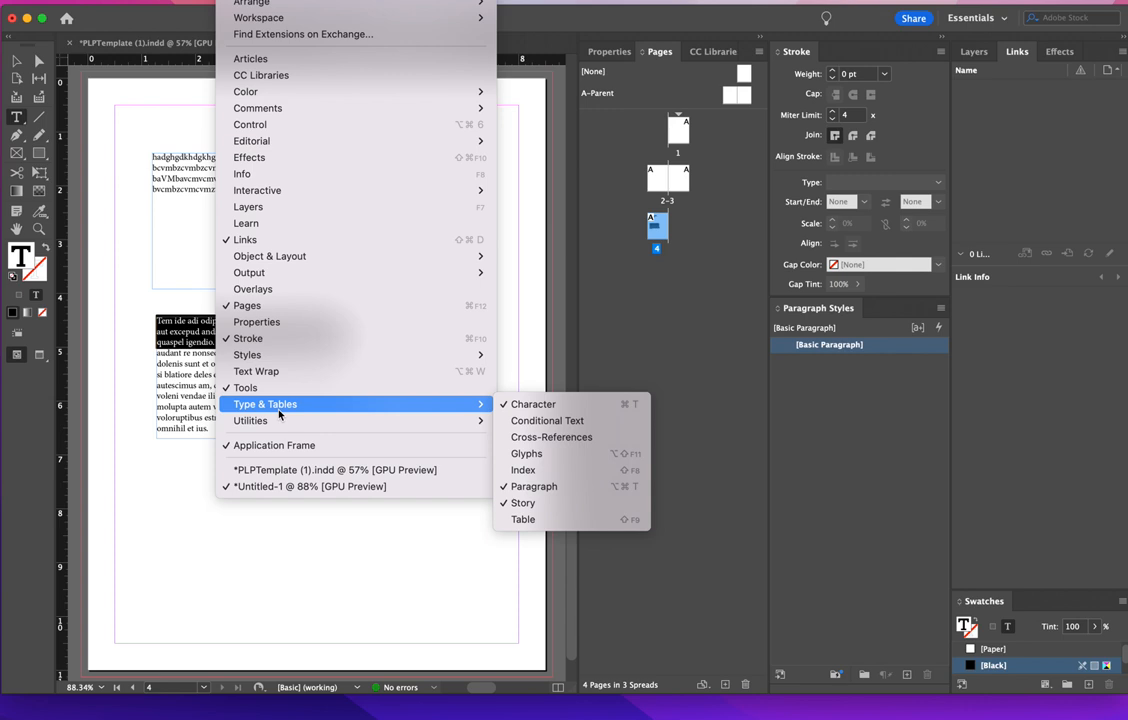
left_click(598, 174)
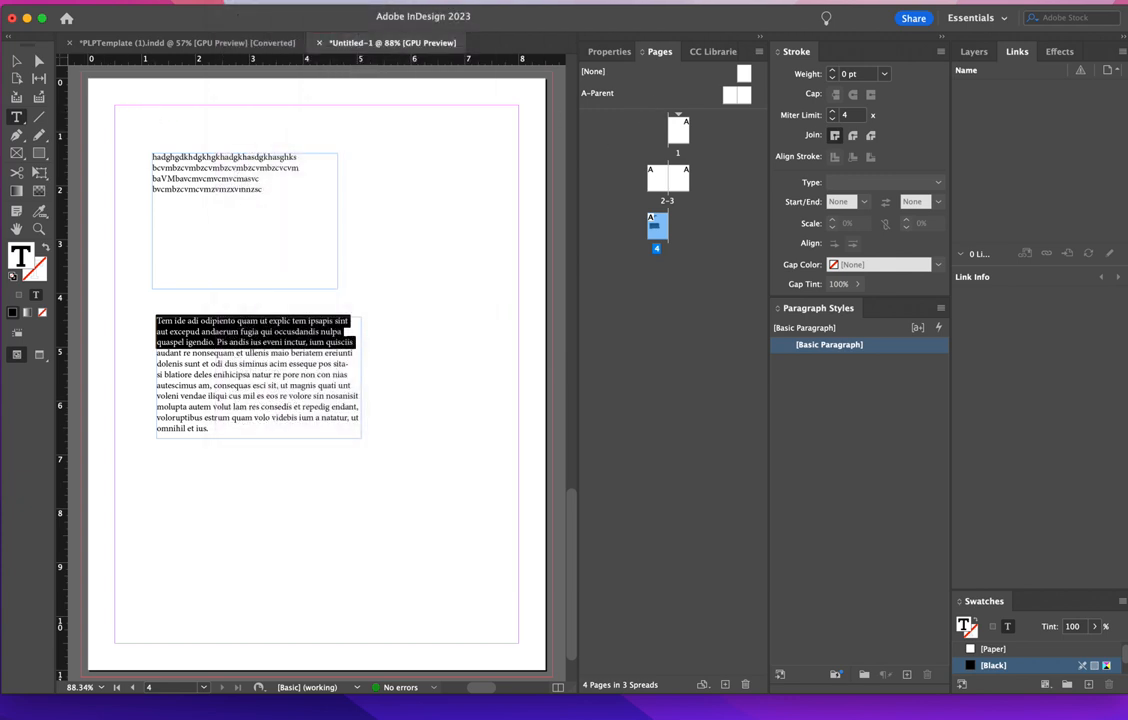
left_click_drag(0, 357, 797, 380)
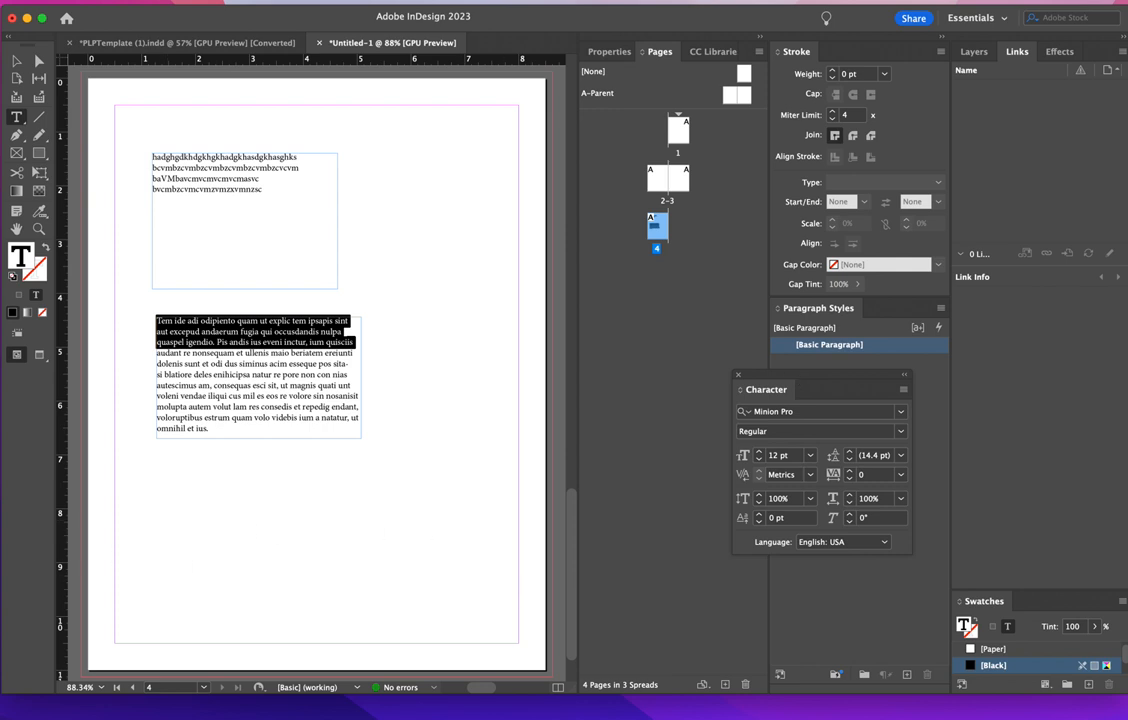
left_click_drag(2, 370, 1106, 290)
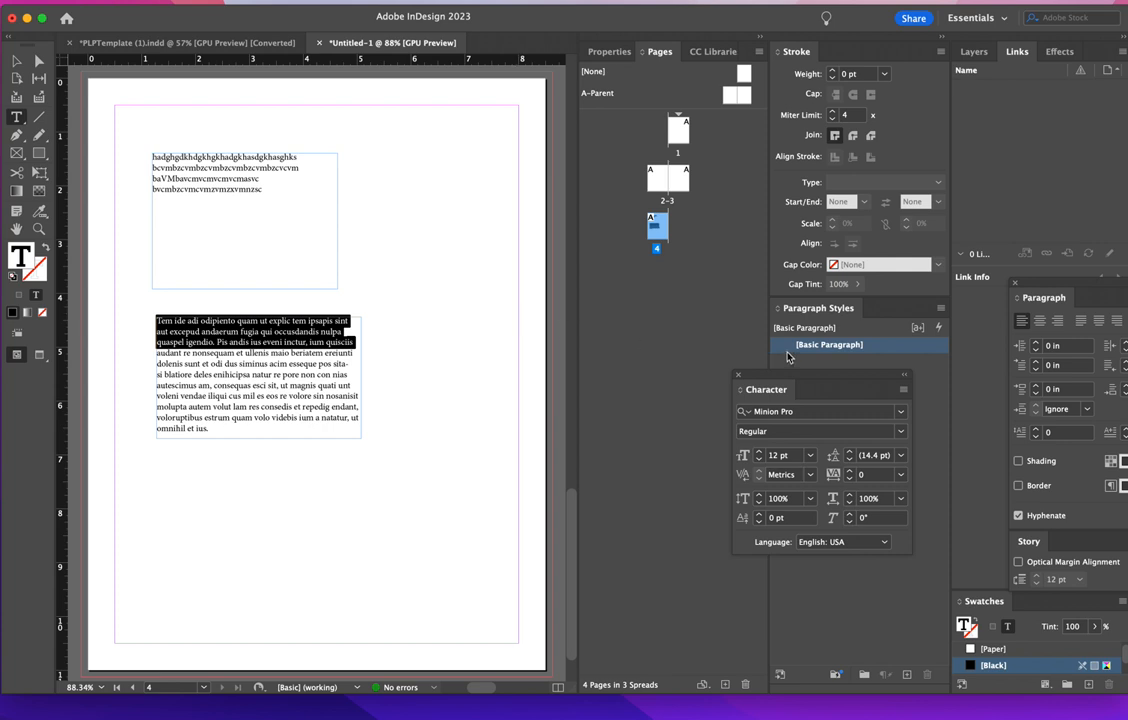
left_click_drag(793, 390, 682, 311)
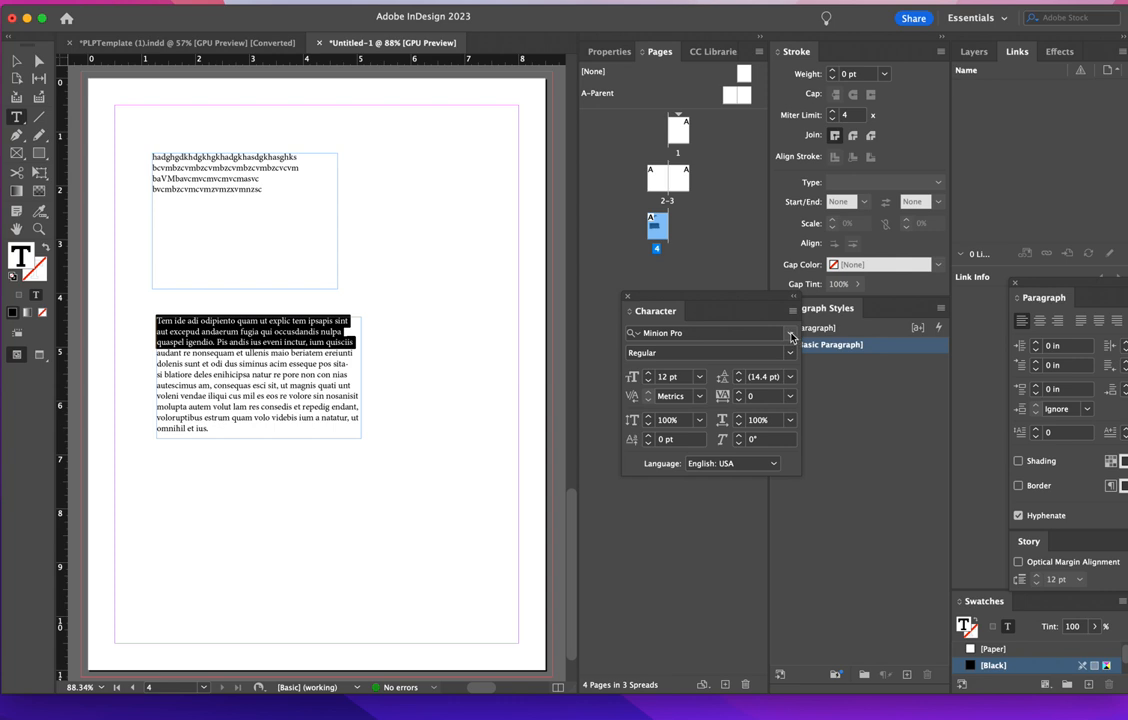
- Set the font of the selected first lines in the second frame to Museo 900
left_click(791, 337)
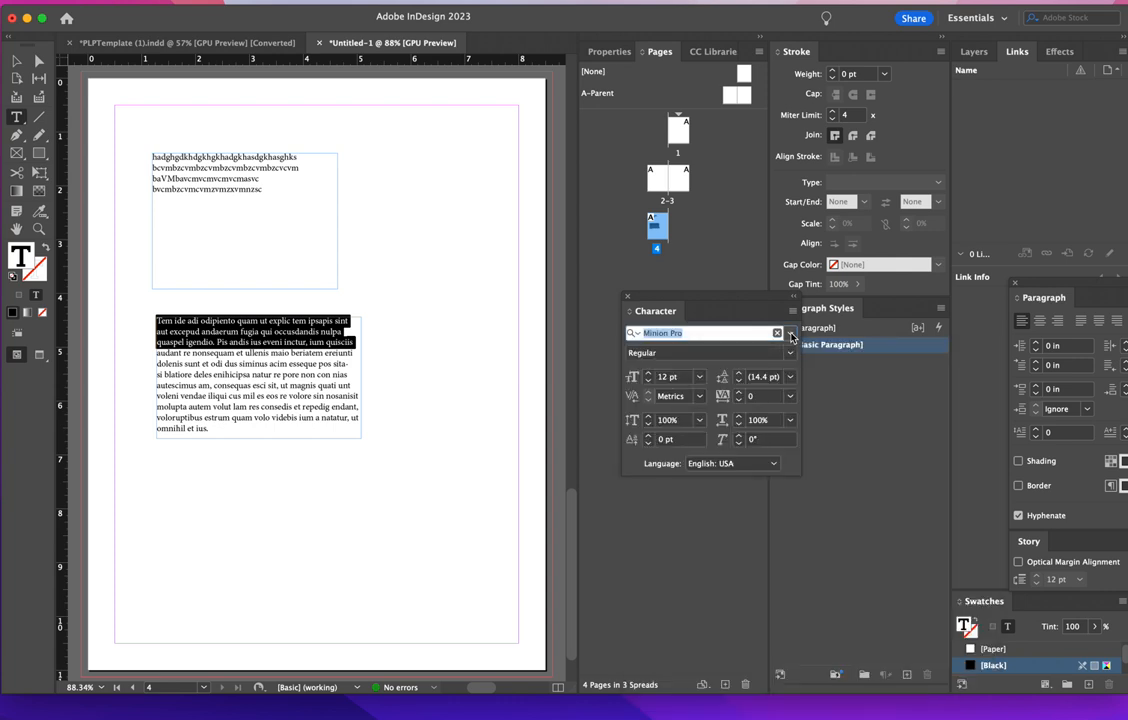
left_click(791, 337)
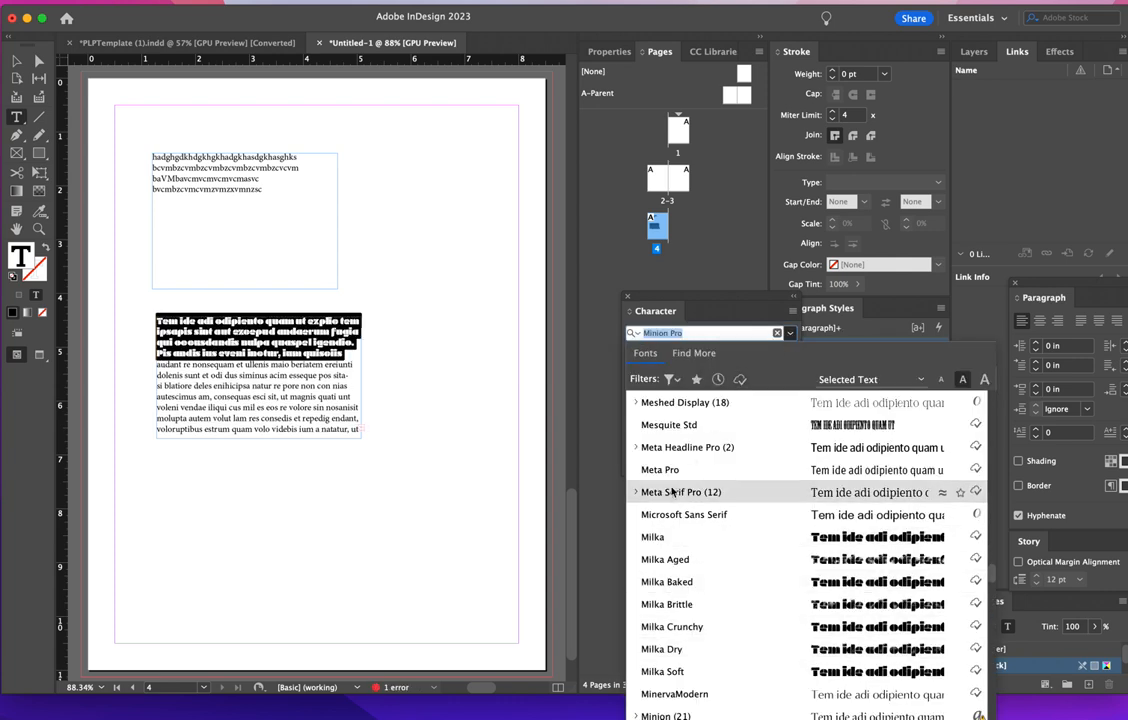
scroll(660, 640, "down", 5)
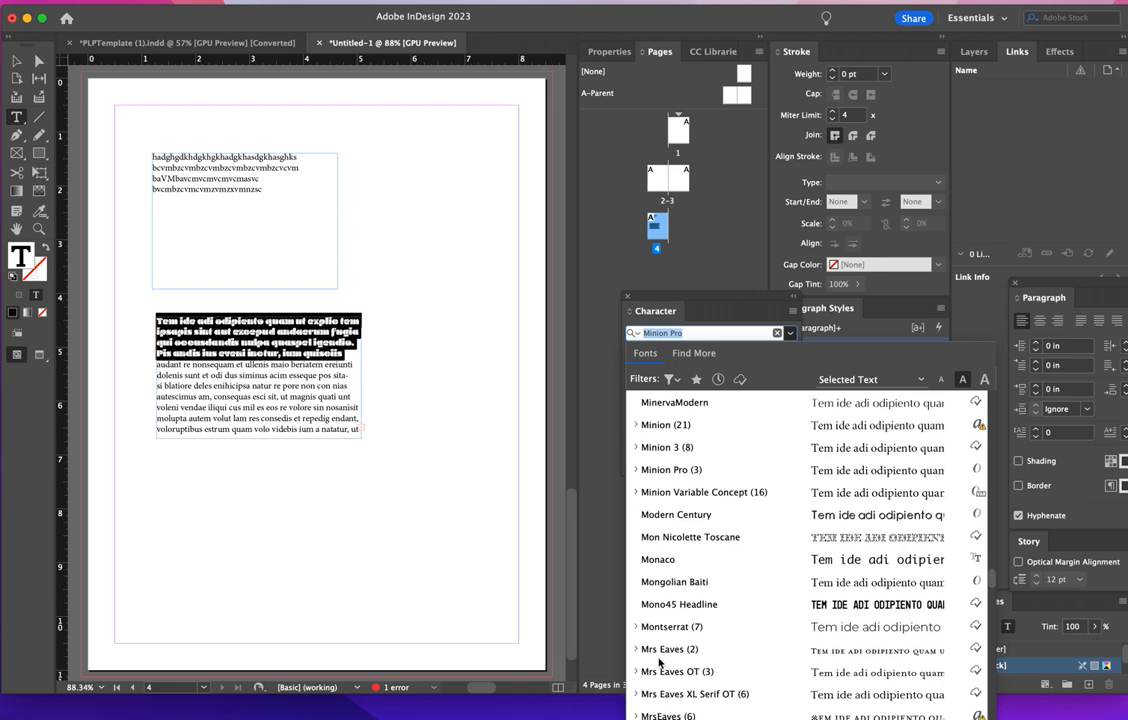
scroll(660, 655, "down", 4)
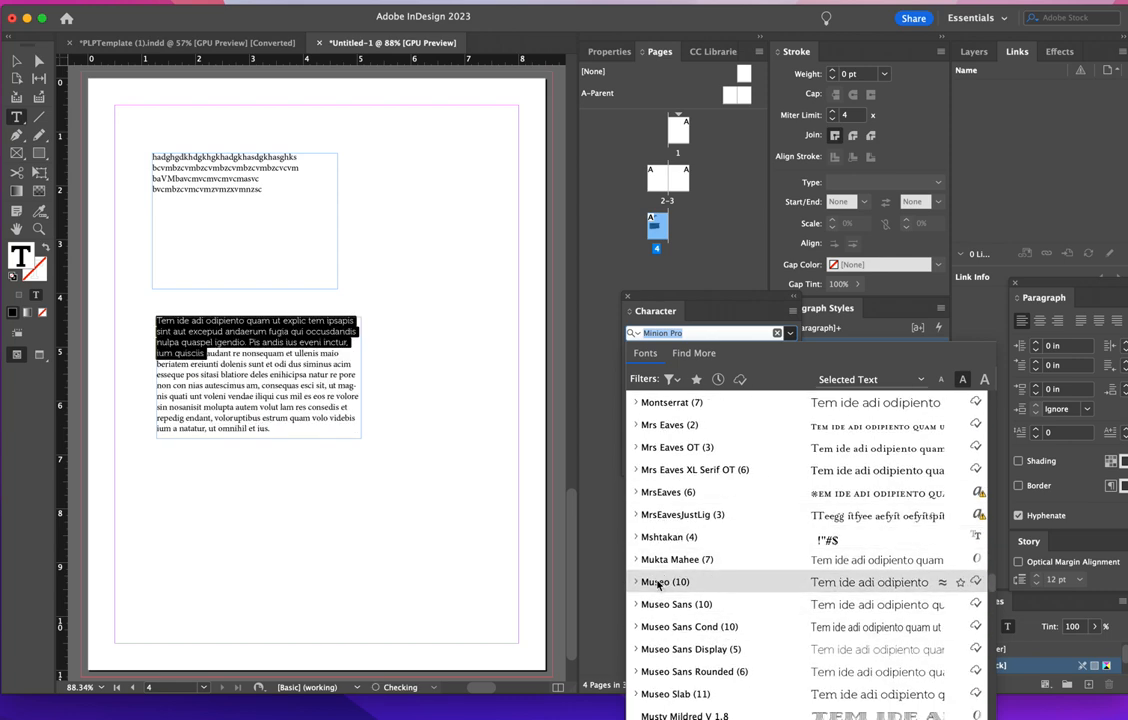
left_click(658, 582)
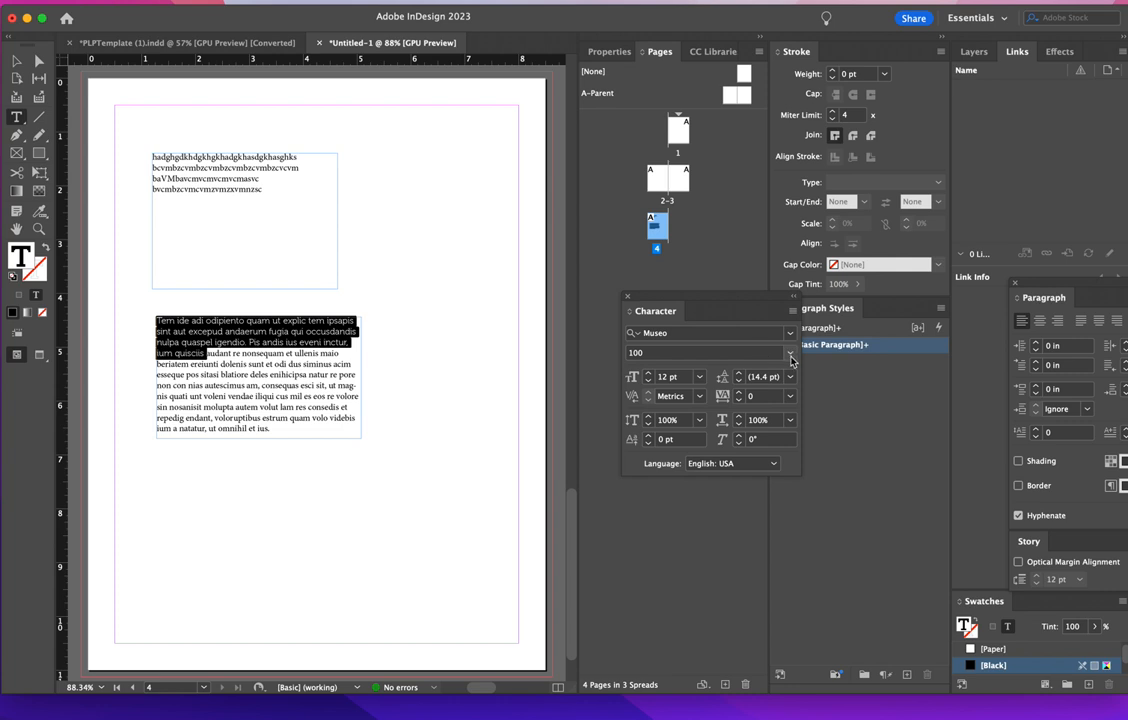
left_click(790, 335)
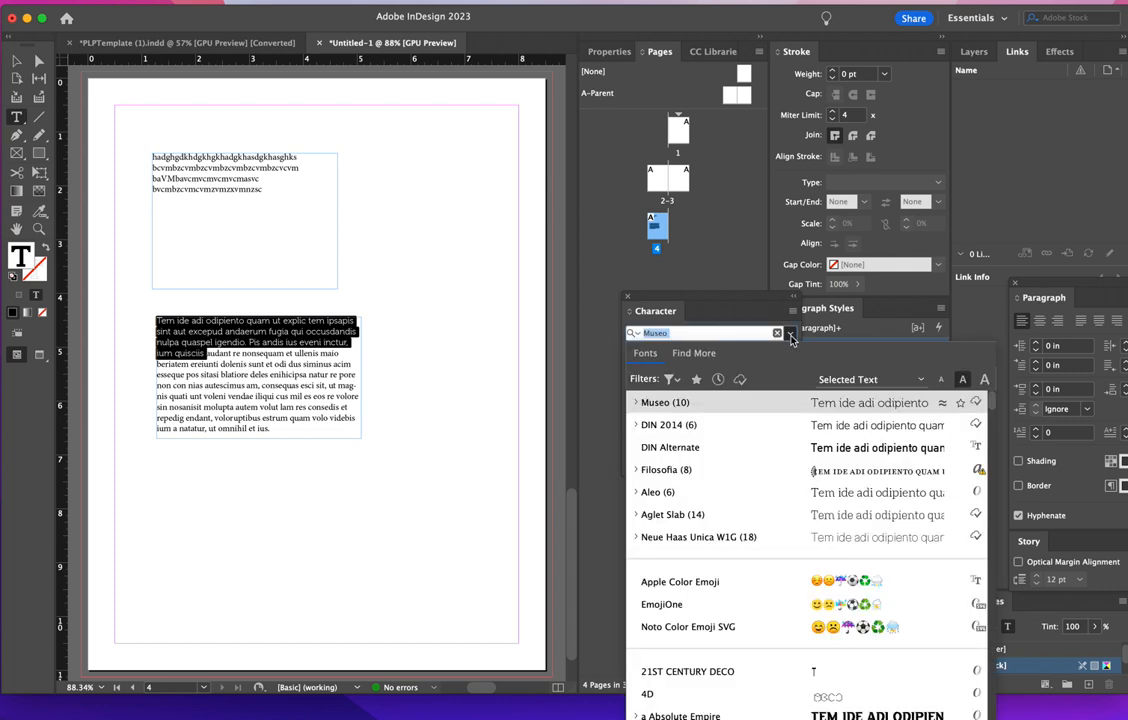
left_click(636, 403)
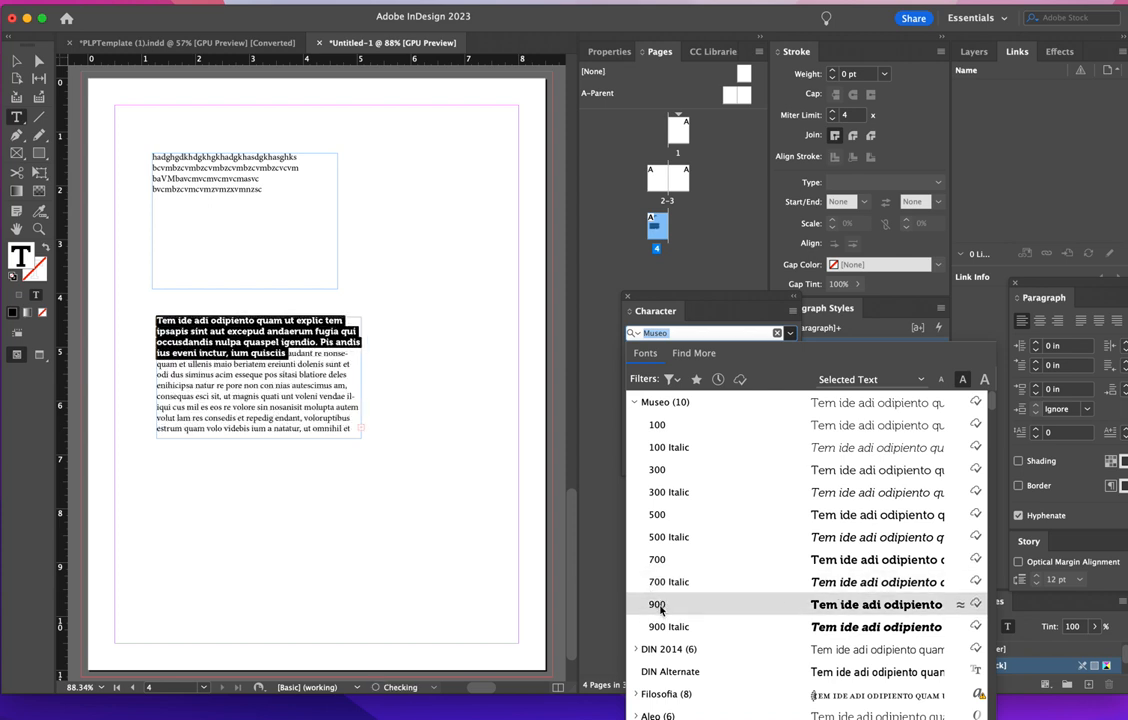
left_click(658, 605)
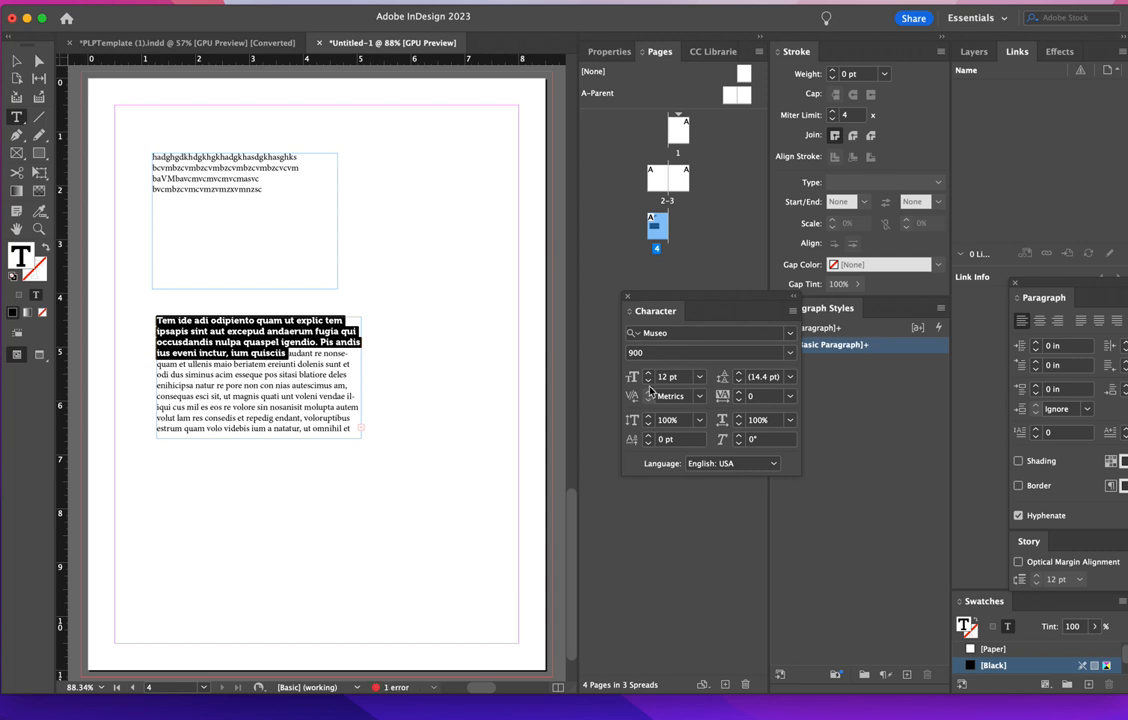
- Increase the font size of the selected bold lines to 16 pt
left_click(649, 373)
left_click(649, 373)
left_click(649, 373)
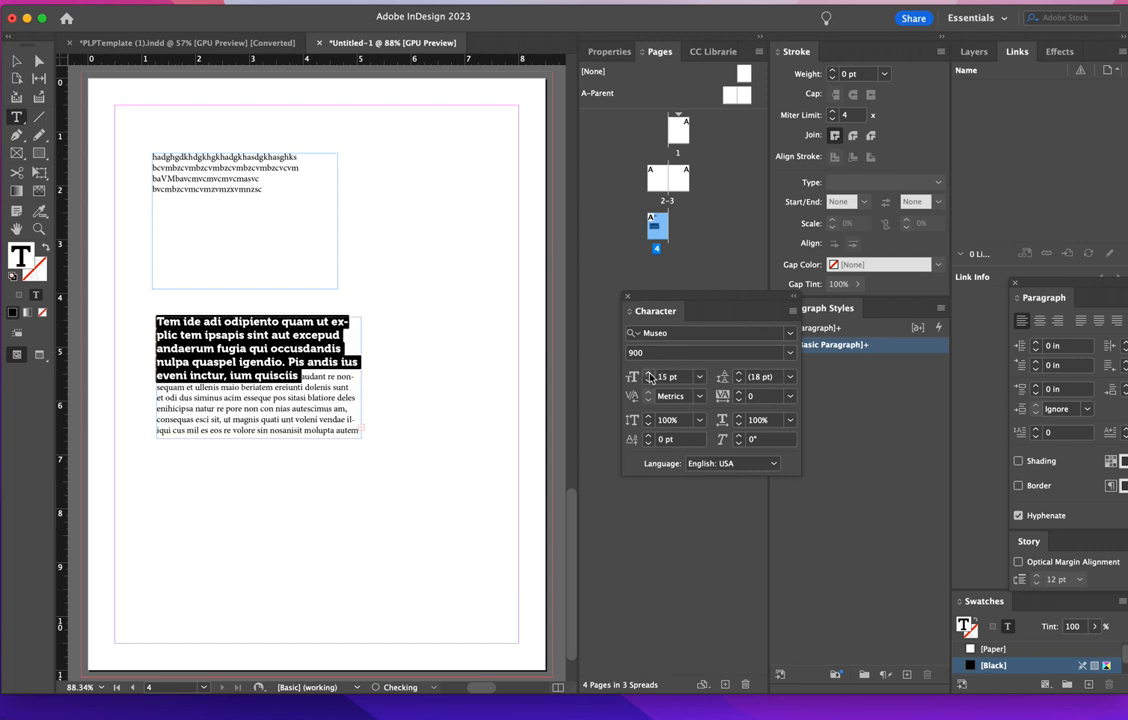
left_click(649, 373)
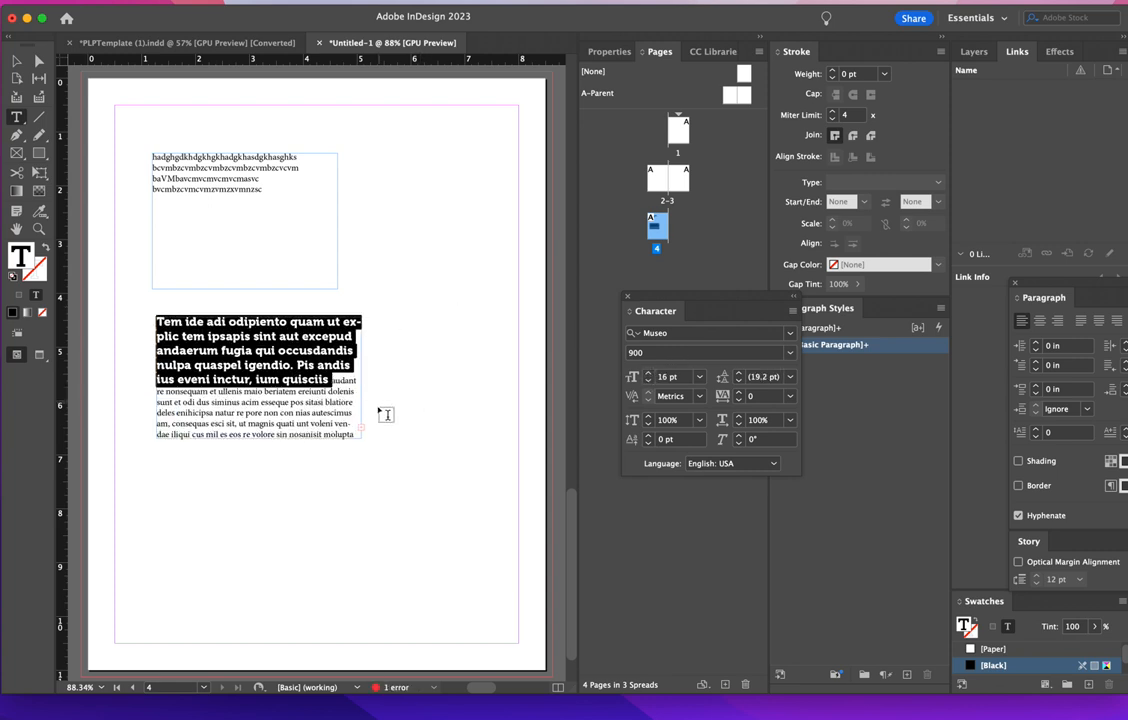
- Set the remaining visible text below the bold lines in the second frame to Museo 100 and deselect the frame
left_click_drag(331, 380, 365, 444)
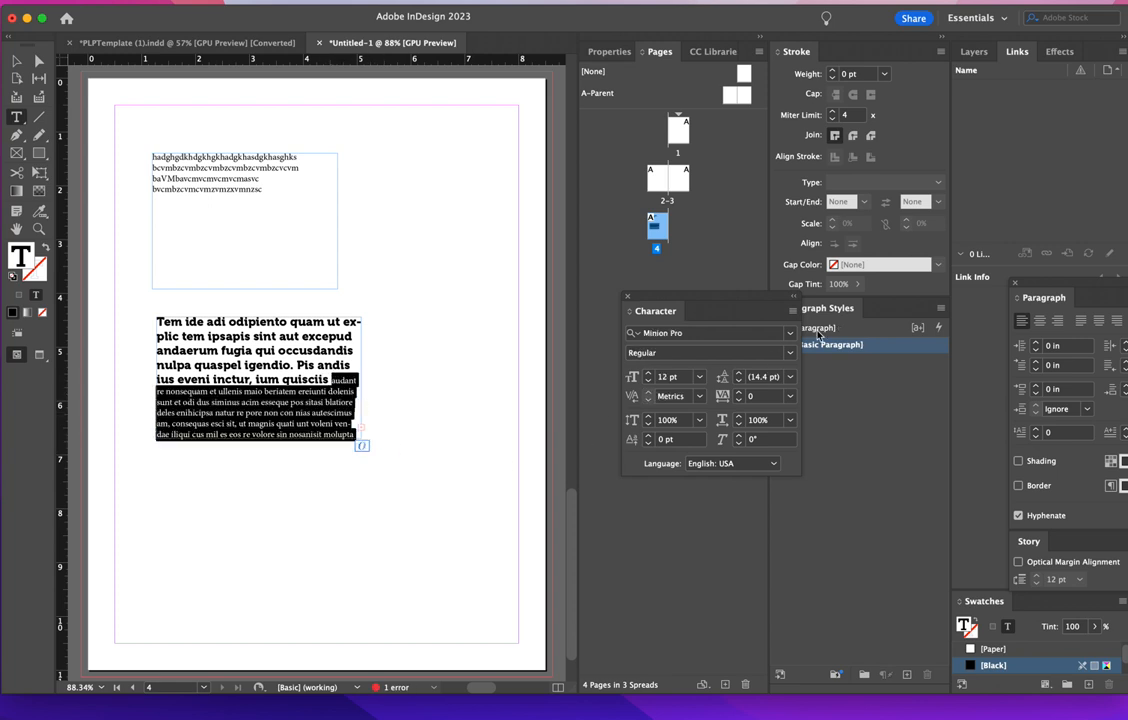
left_click(686, 332)
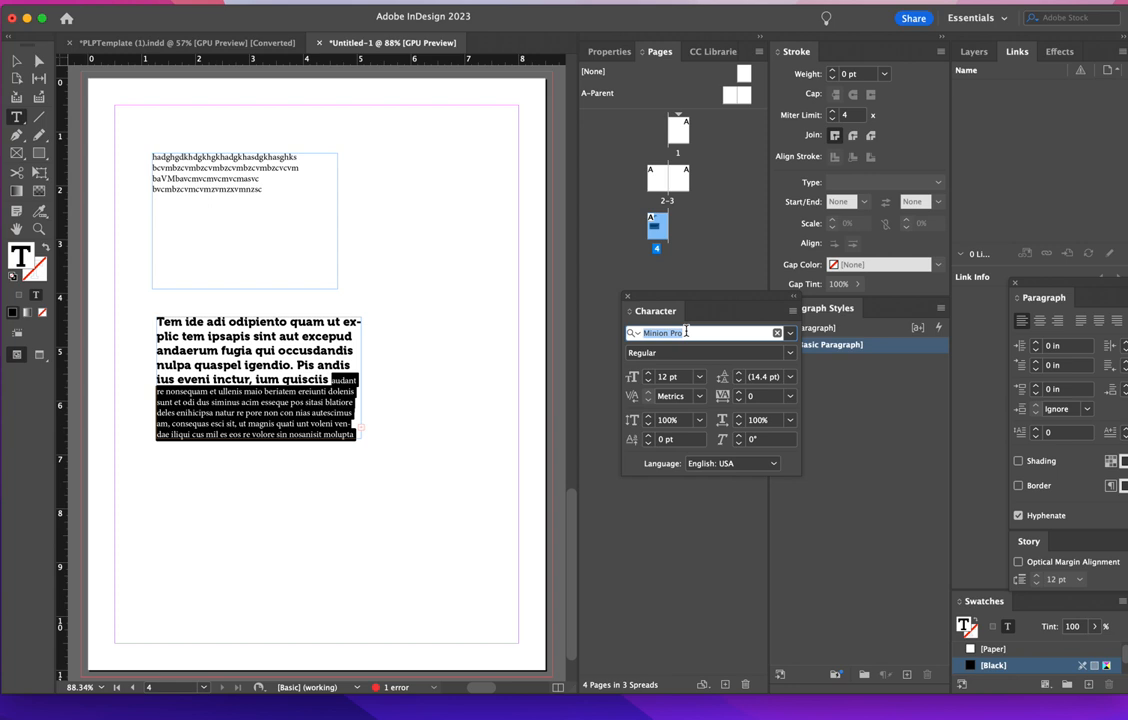
type("muse")
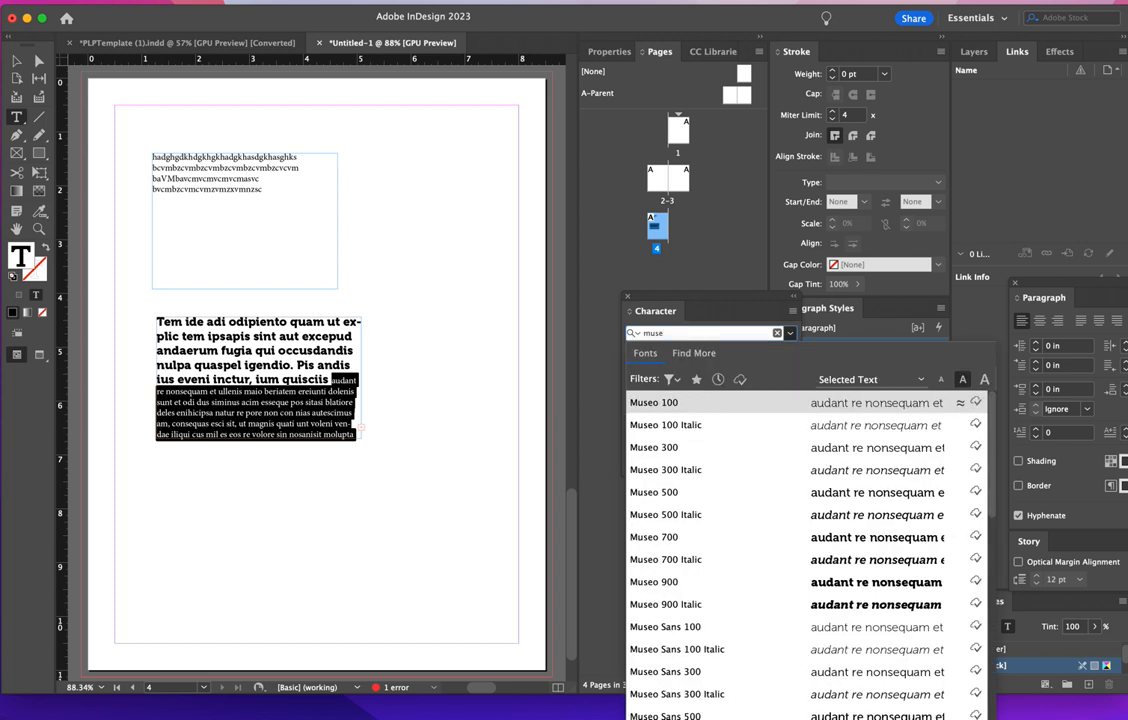
left_click(669, 403)
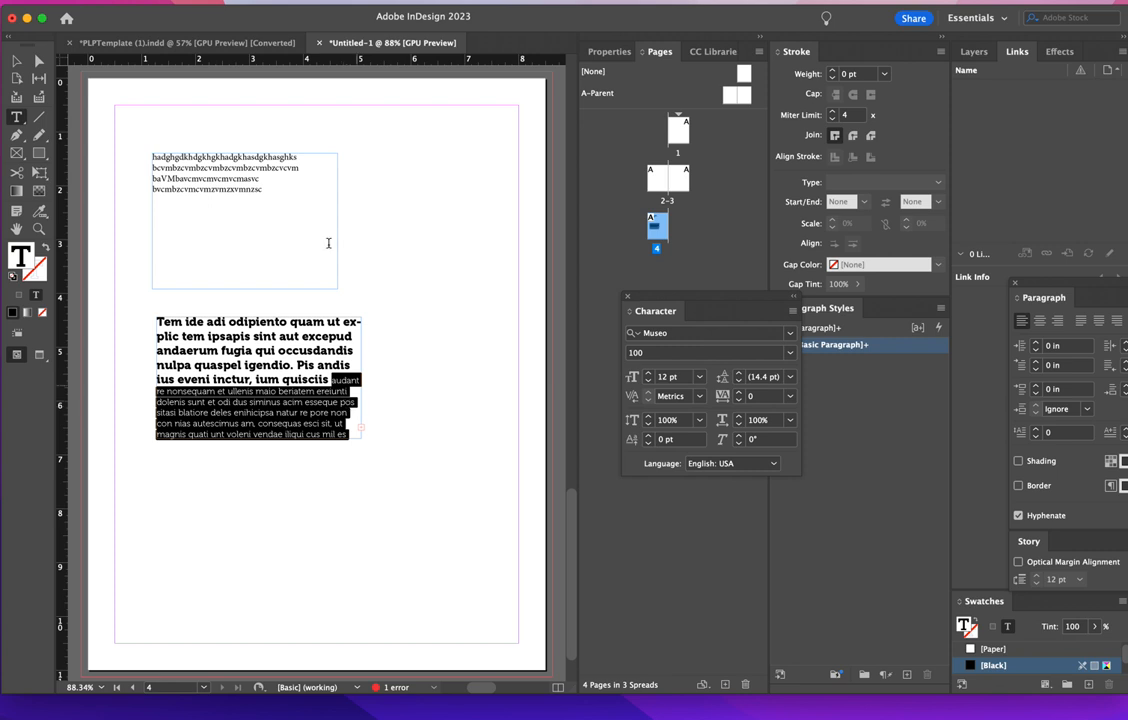
key("Escape")
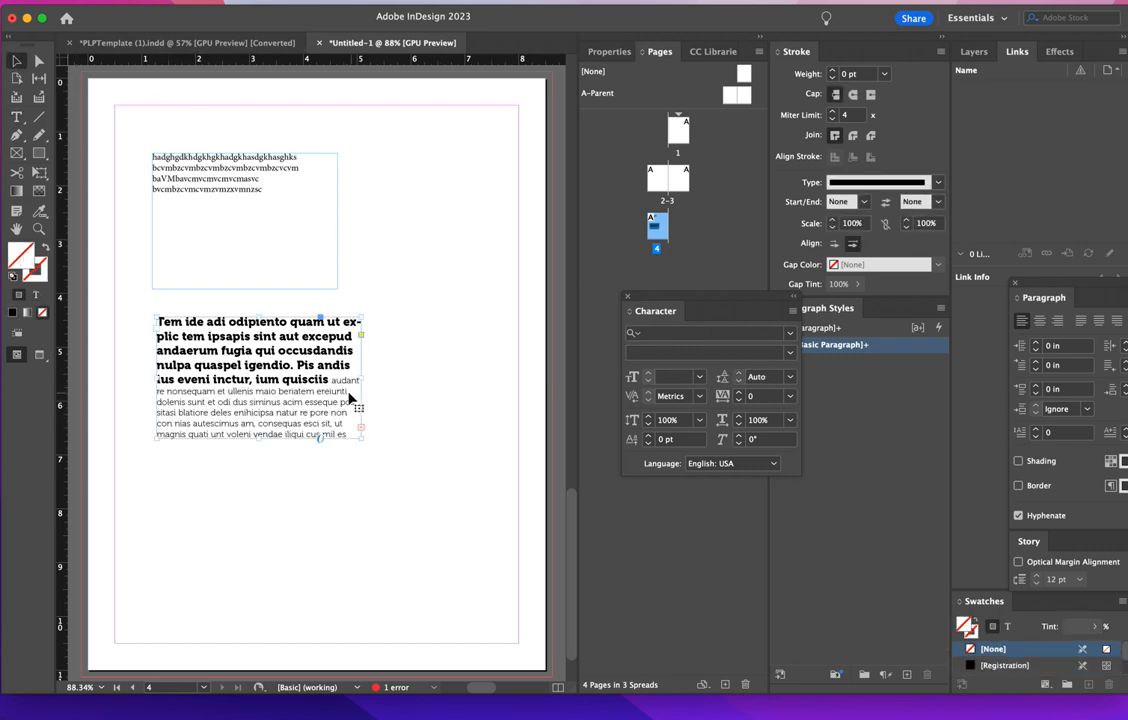
left_click(398, 433)
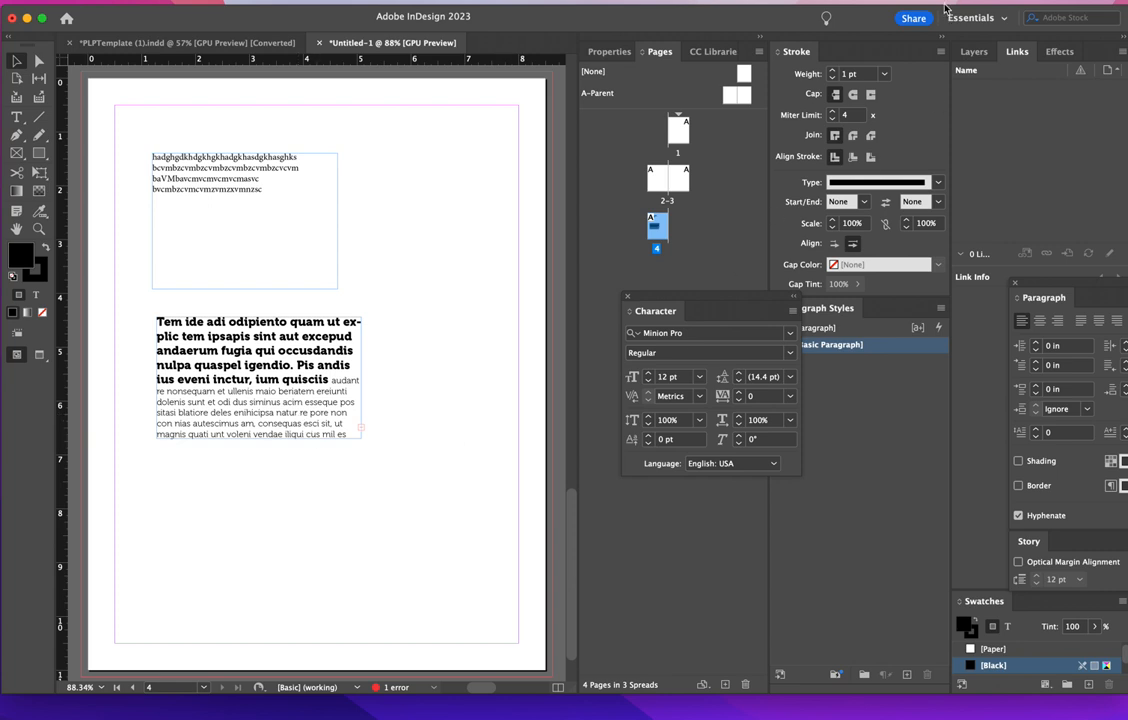
- Select all the visible text in the second frame and place the Paragraph panel beside it
left_click(832, 2)
left_click(968, 17)
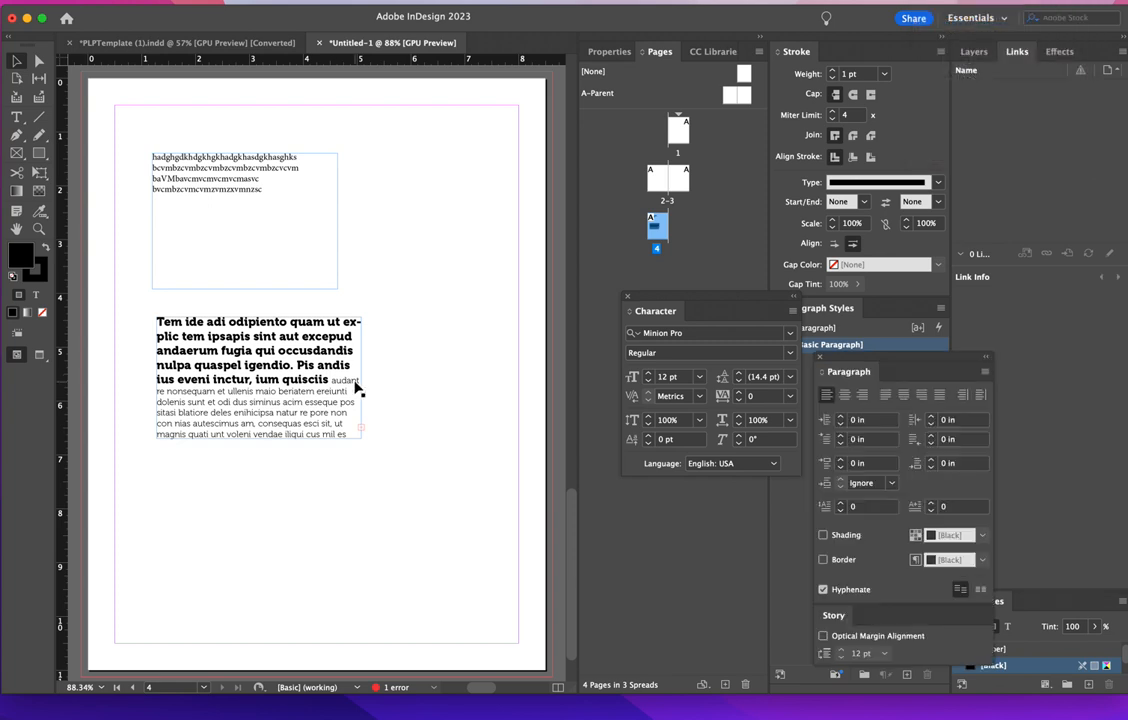
left_click(250, 356)
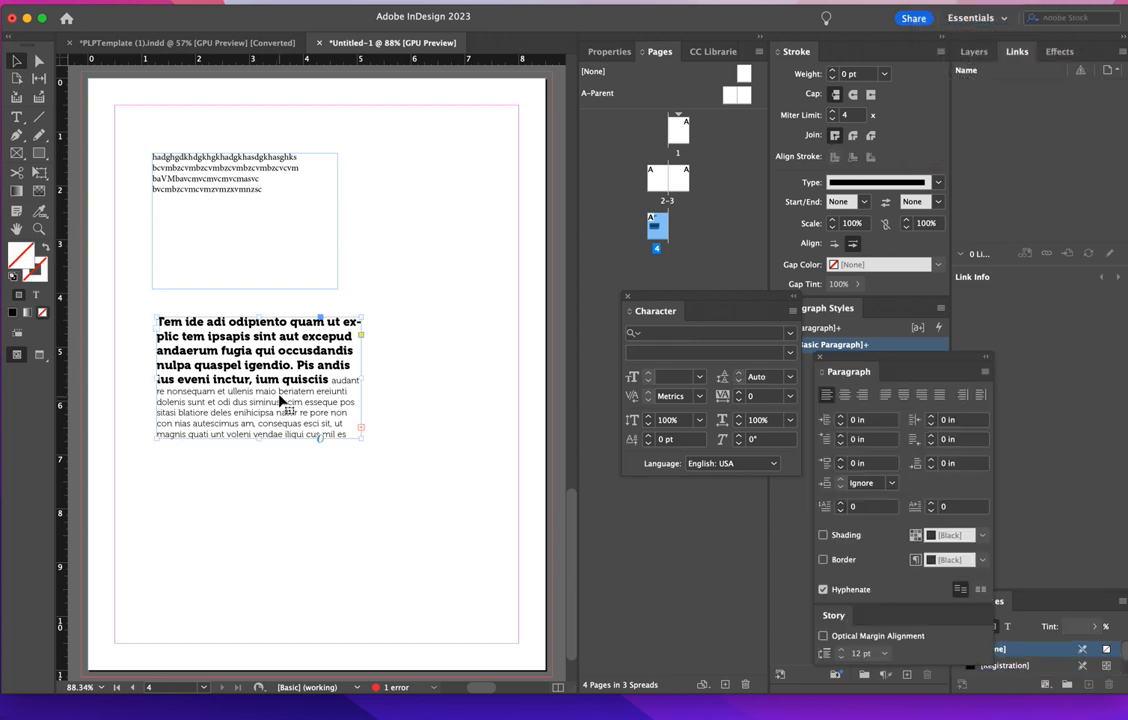
left_click(16, 117)
left_click_drag(160, 320, 365, 430)
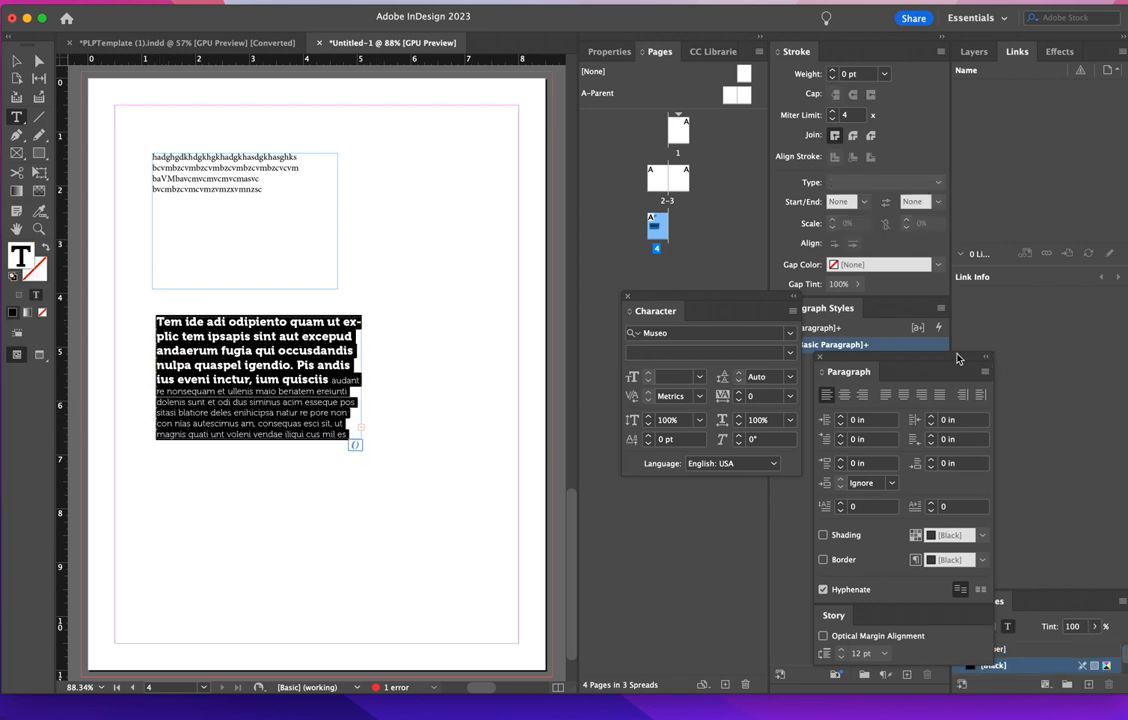
left_click_drag(947, 363, 609, 116)
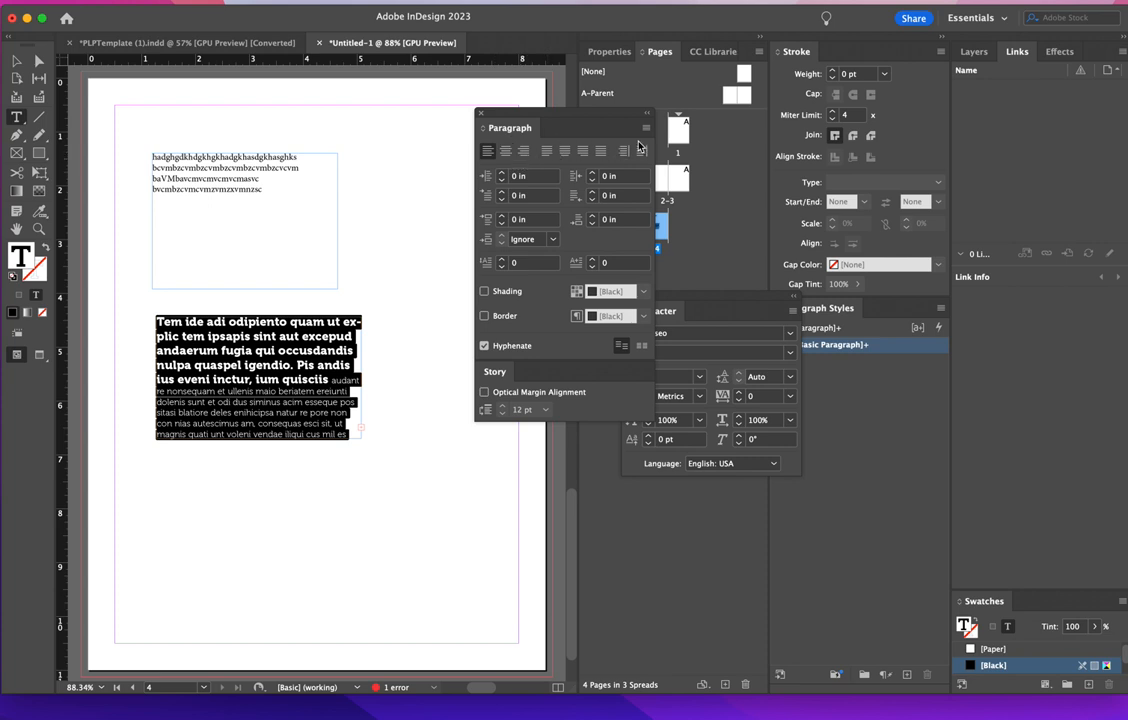
- Try center, left, right, justified with last line left, and fully justified alignment on the selected text
left_click(506, 152)
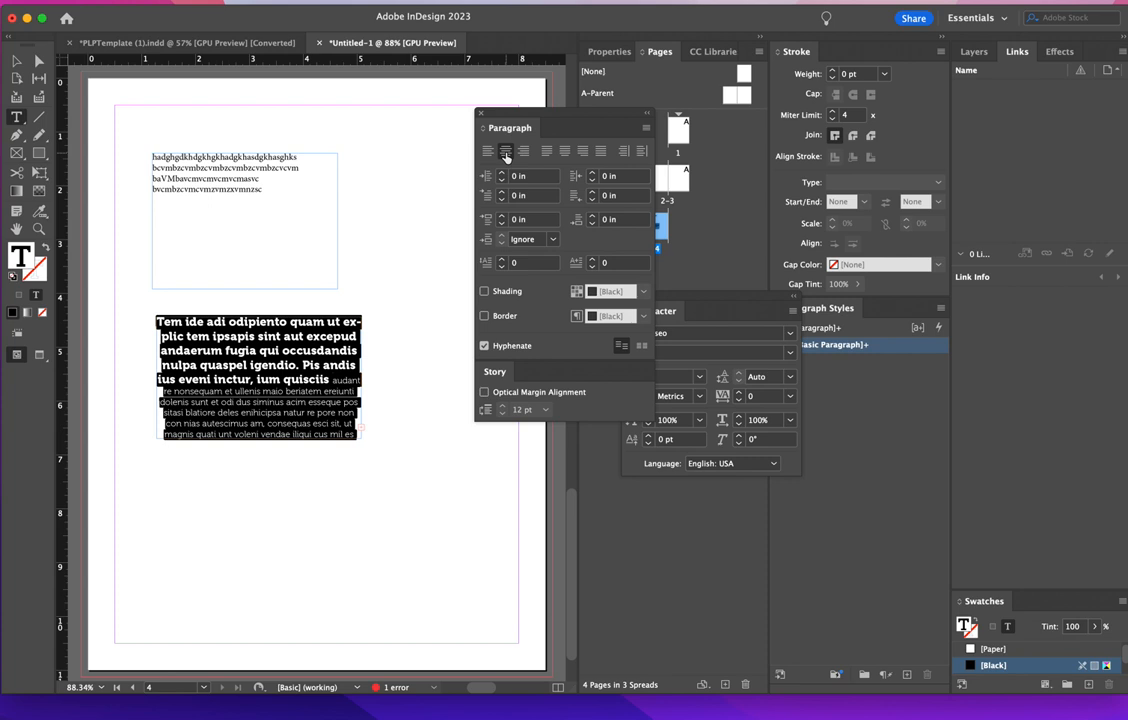
left_click(487, 151)
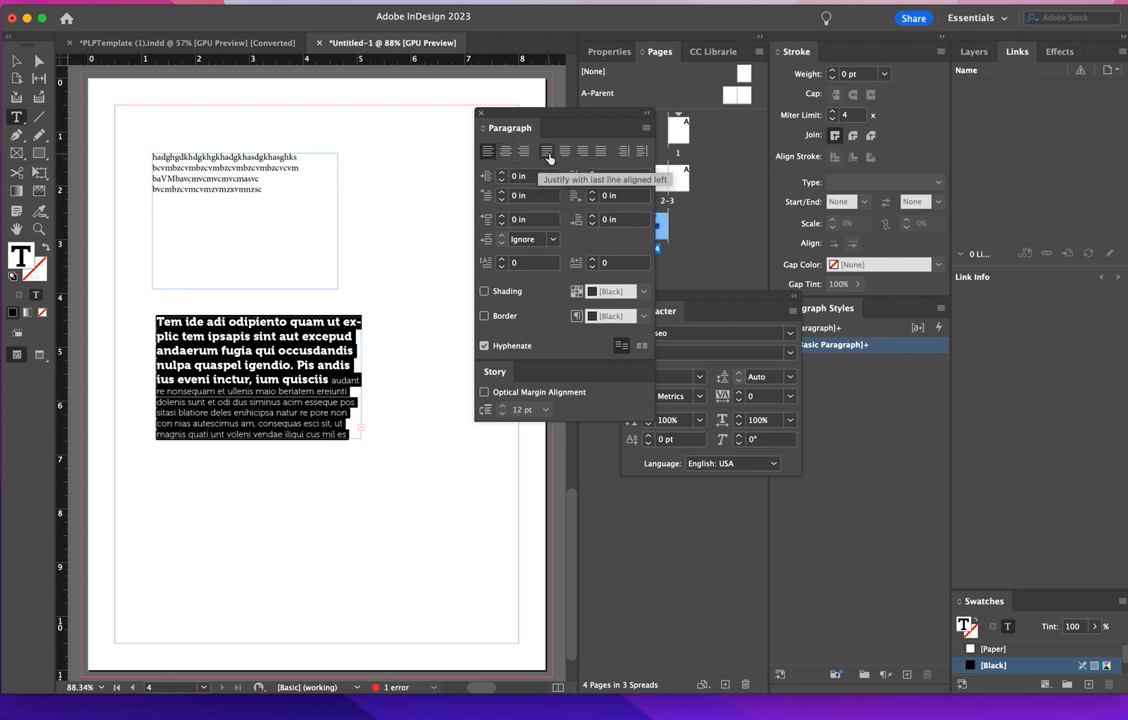
left_click(523, 151)
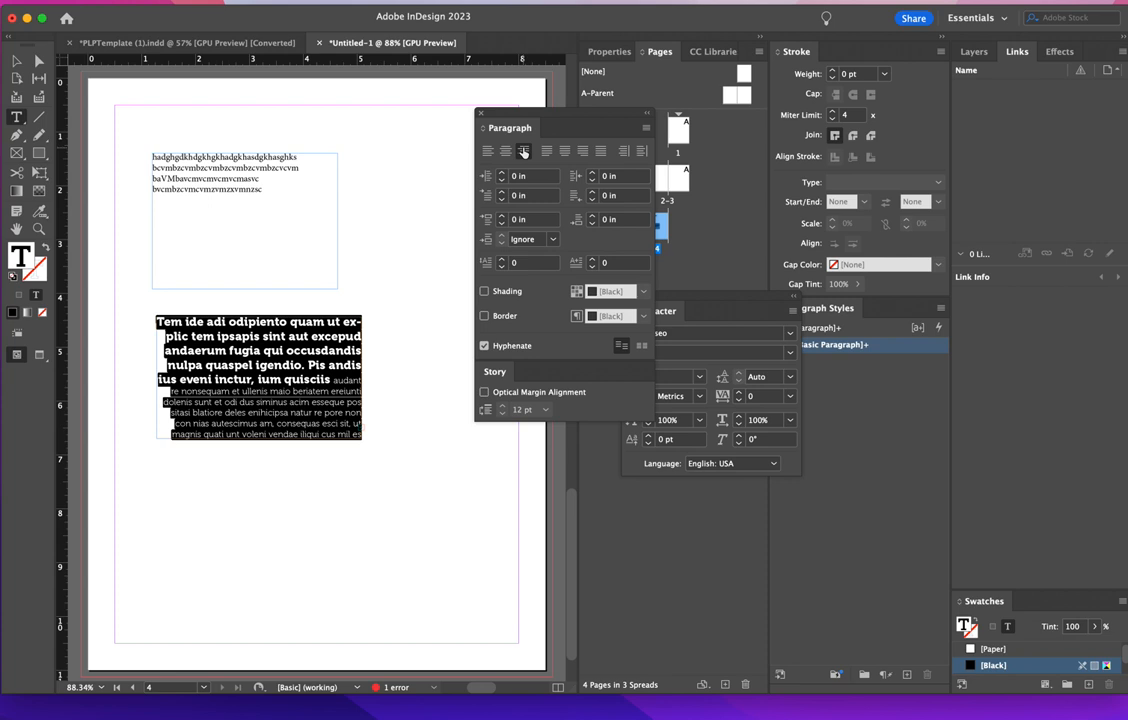
left_click(547, 151)
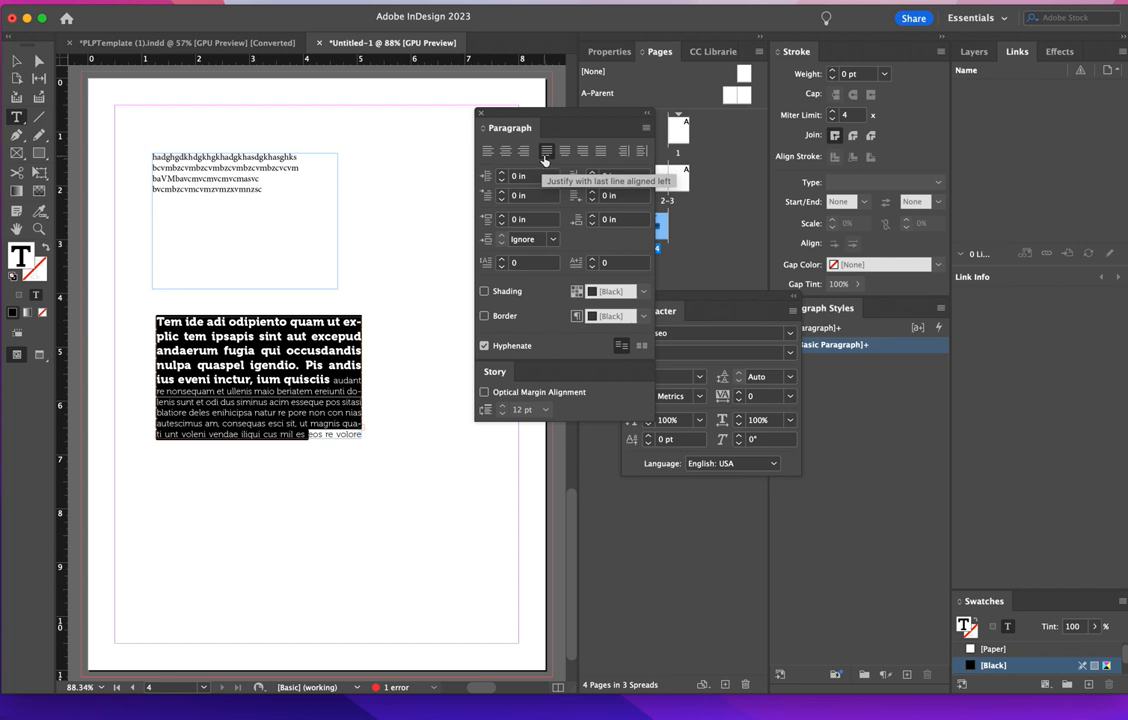
left_click(601, 151)
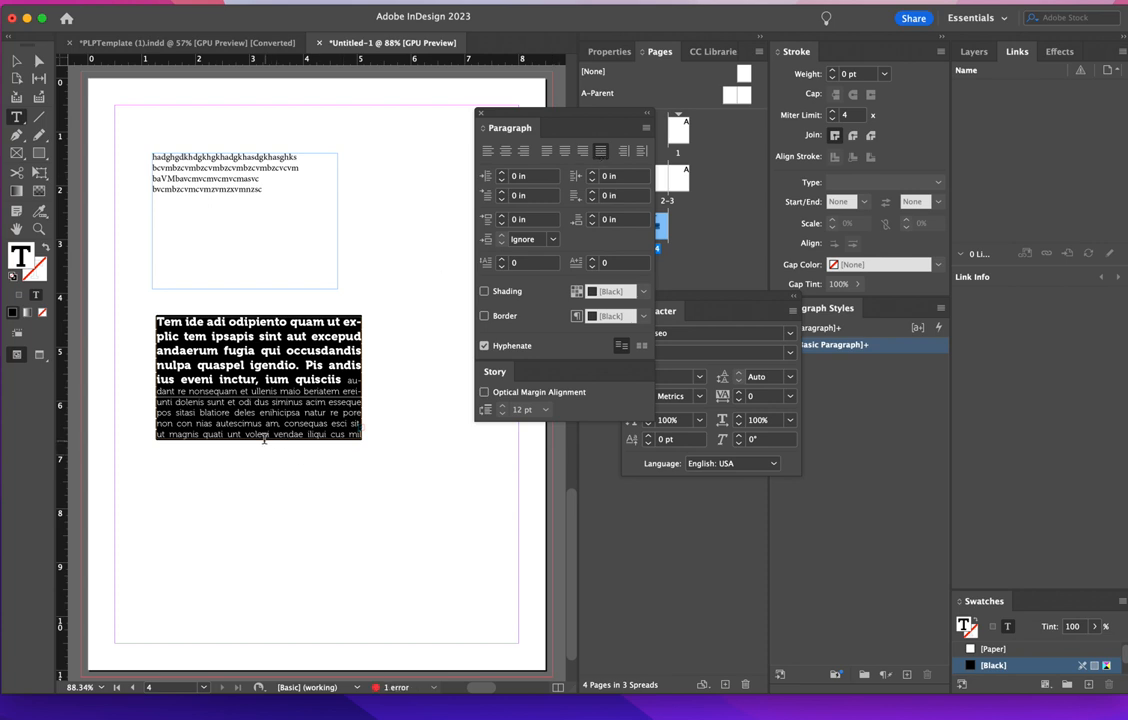
- Justify the selected text with the last line aligned left, and set its justification word spacing to 85% minimum and 115% maximum
left_click(545, 154)
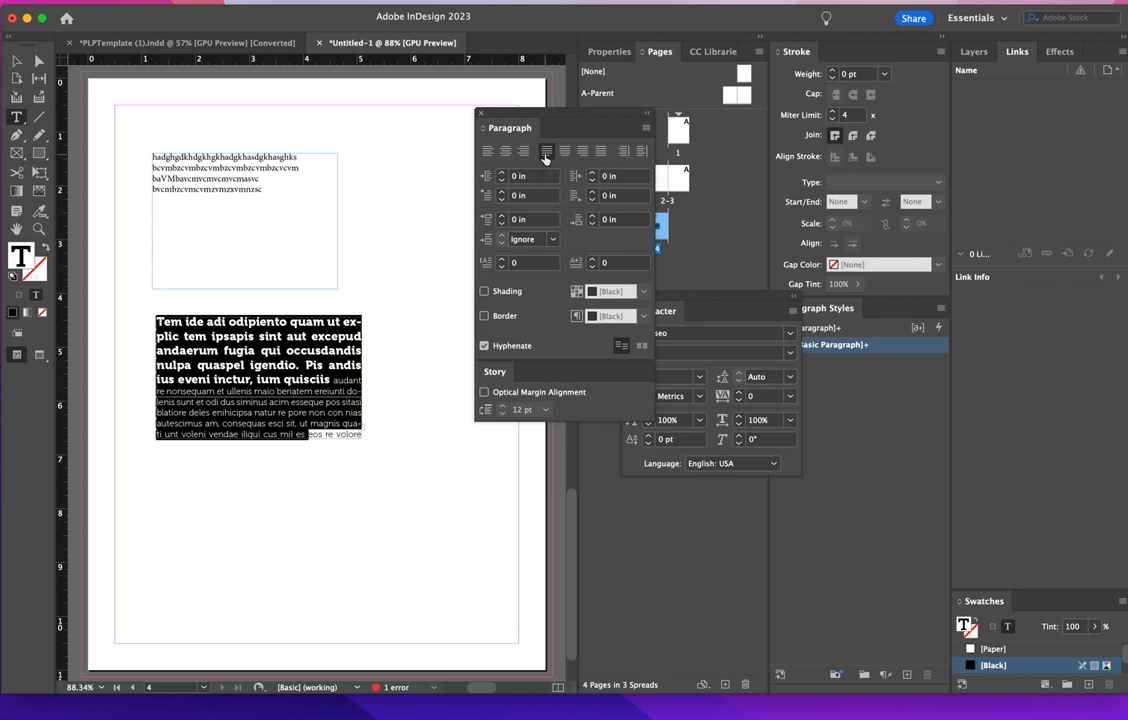
left_click(646, 130)
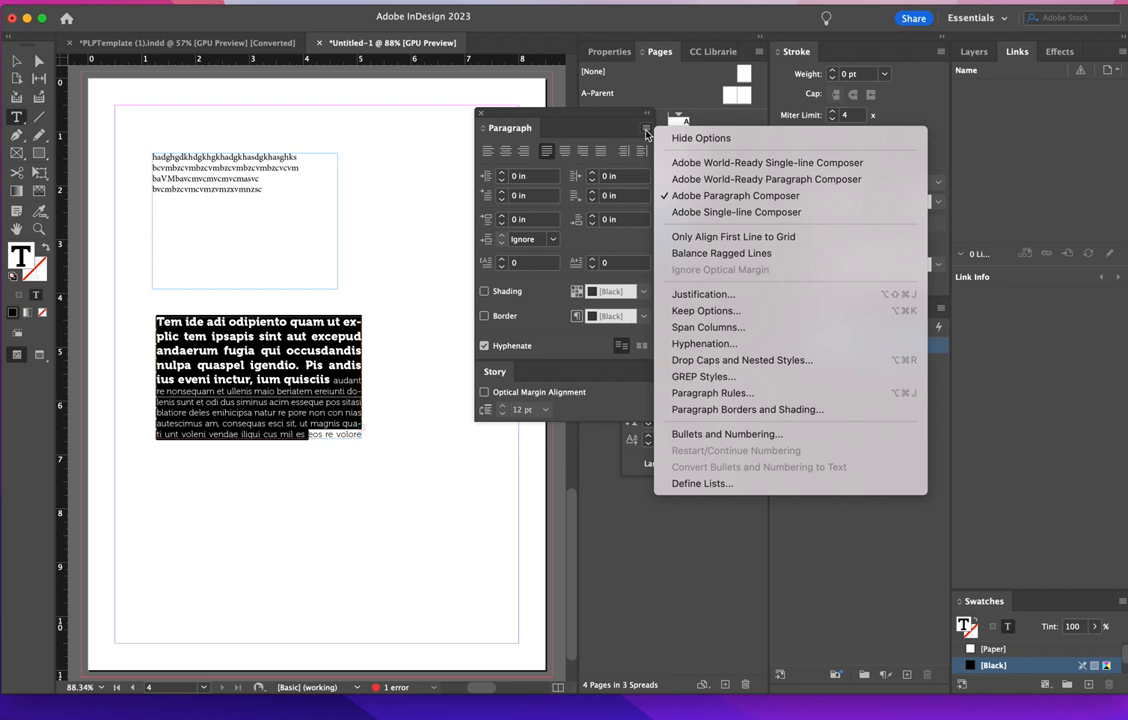
left_click(703, 296)
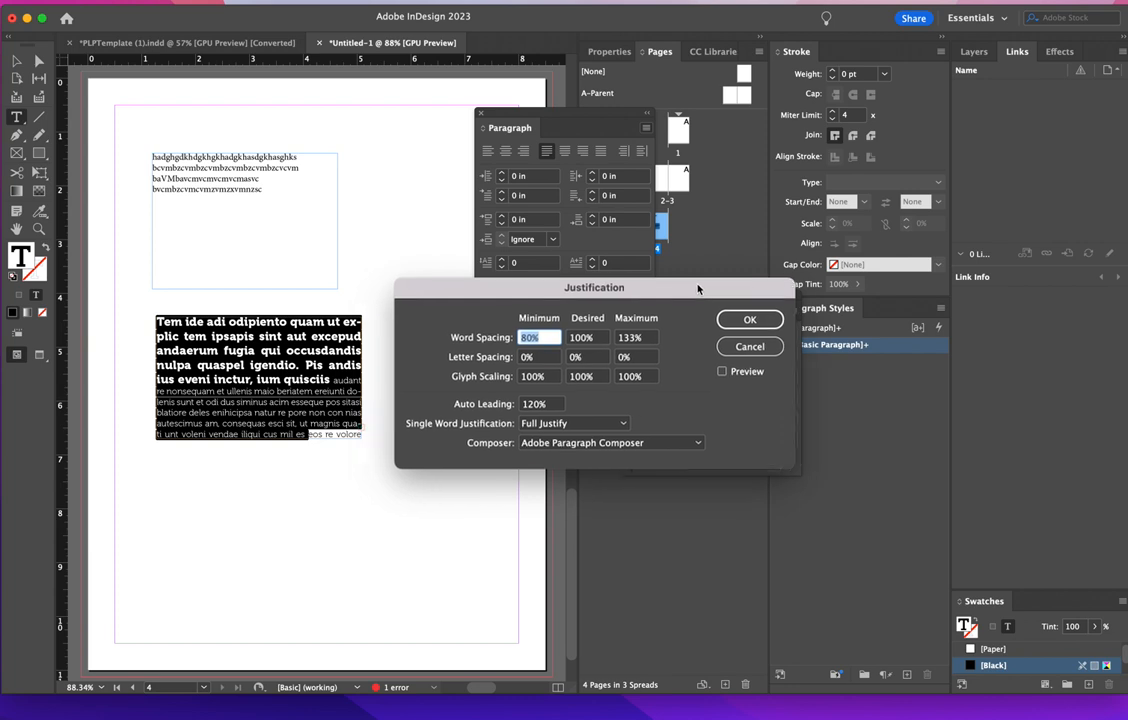
left_click_drag(692, 288, 722, 277)
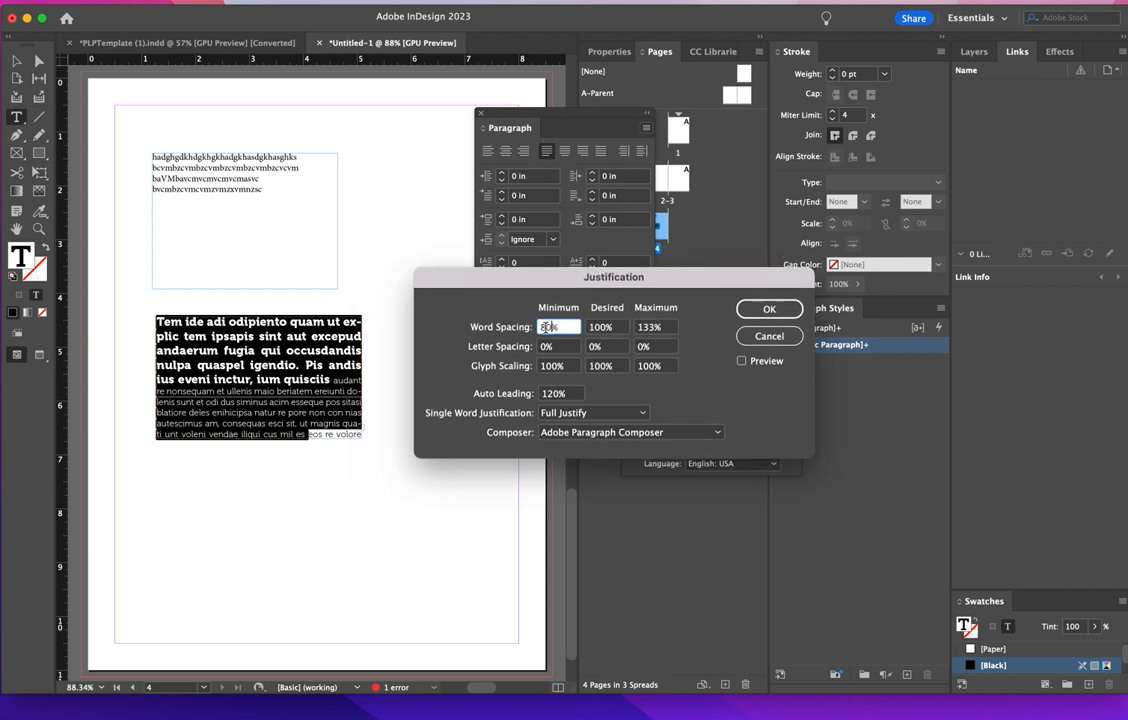
left_click(552, 327)
key("BackSpace")
type("5")
double_click(645, 327)
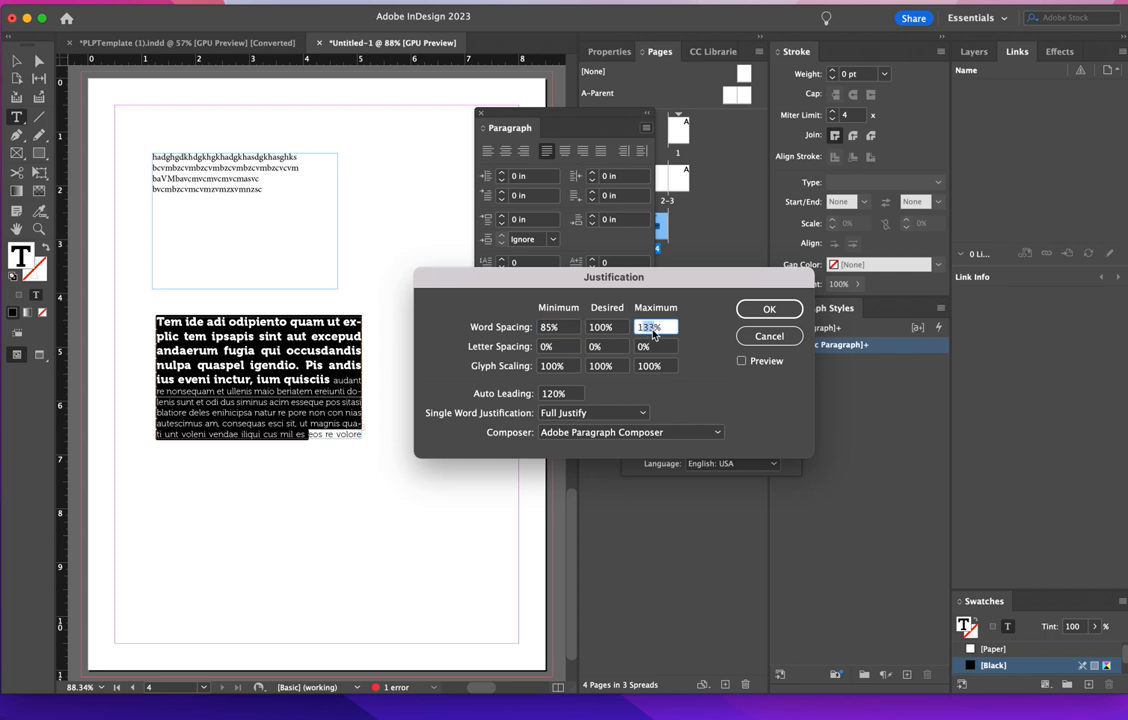
type("115")
- Set letter spacing to -3% minimum and 3% maximum and minimum glyph scaling to 98%, and apply the justification settings
left_click(546, 346)
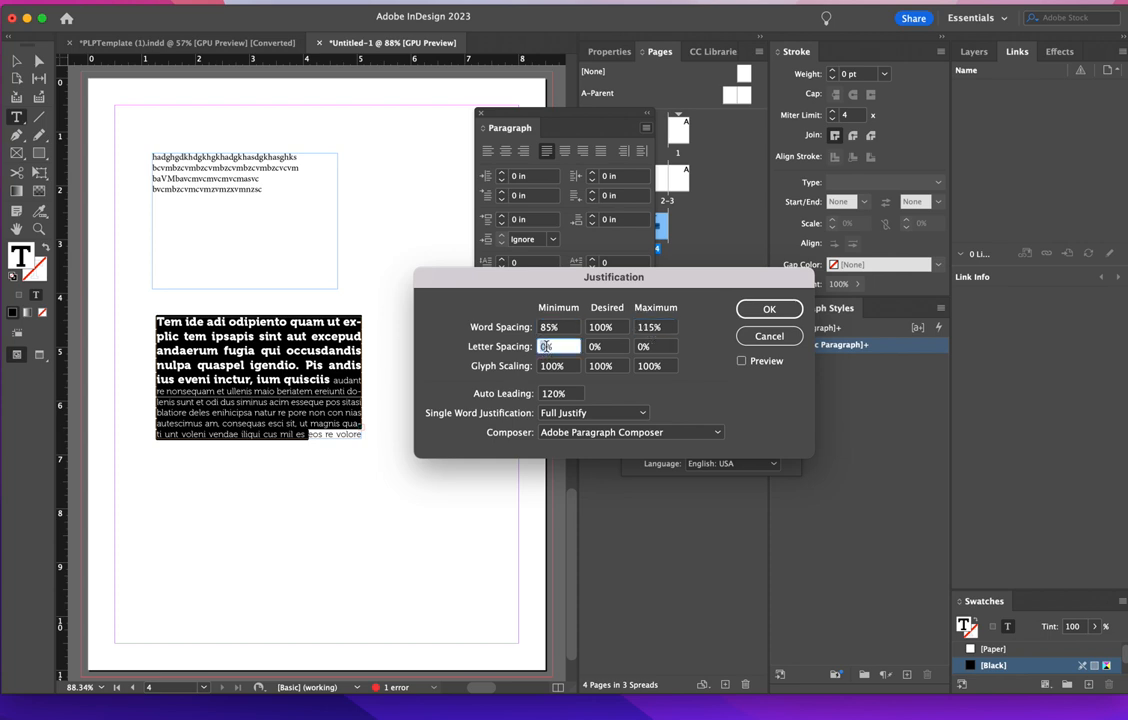
type("-3")
left_click(641, 347)
key("BackSpace")
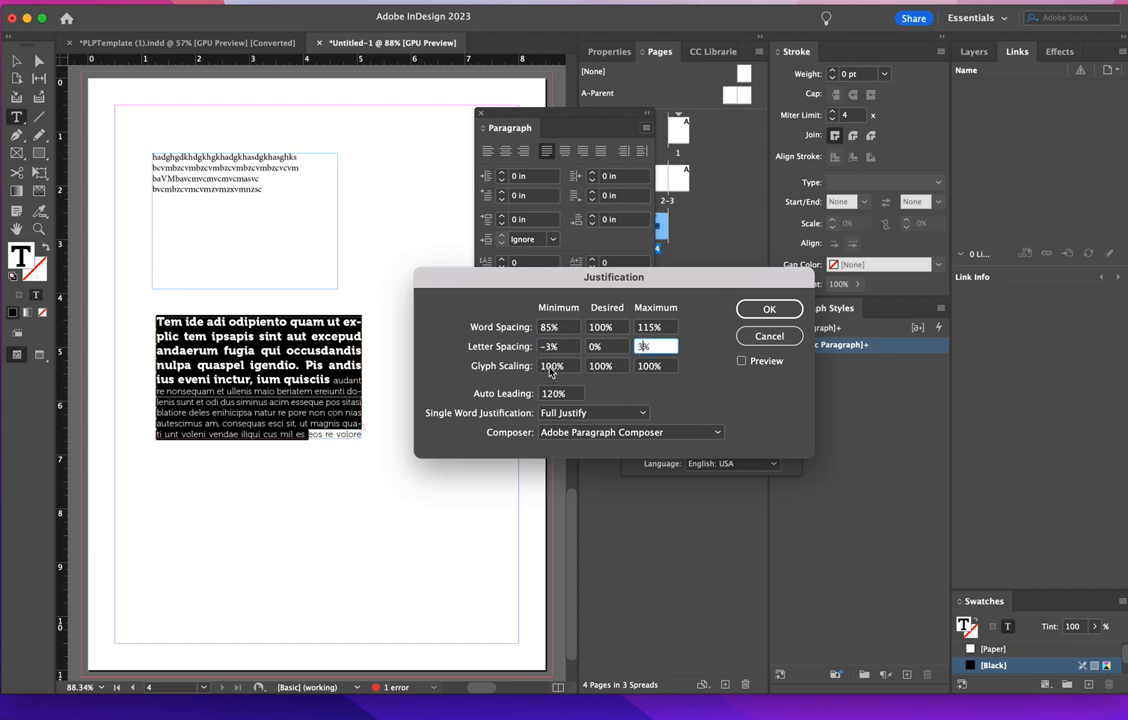
type("3")
left_click(556, 367)
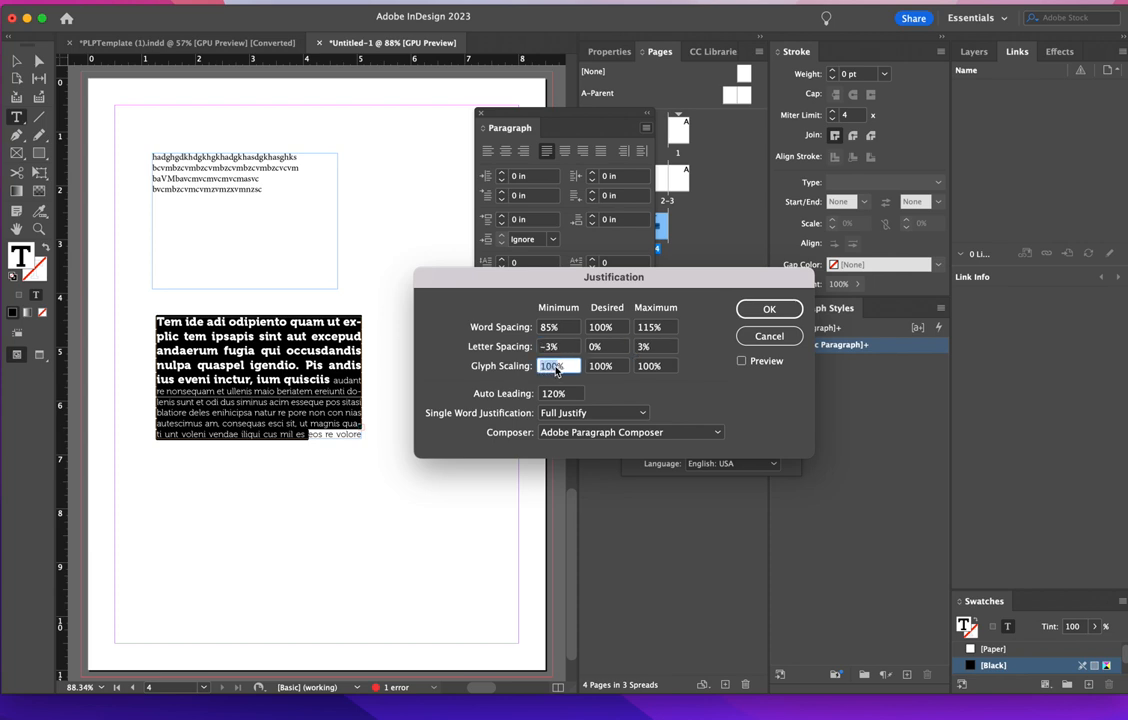
type("98")
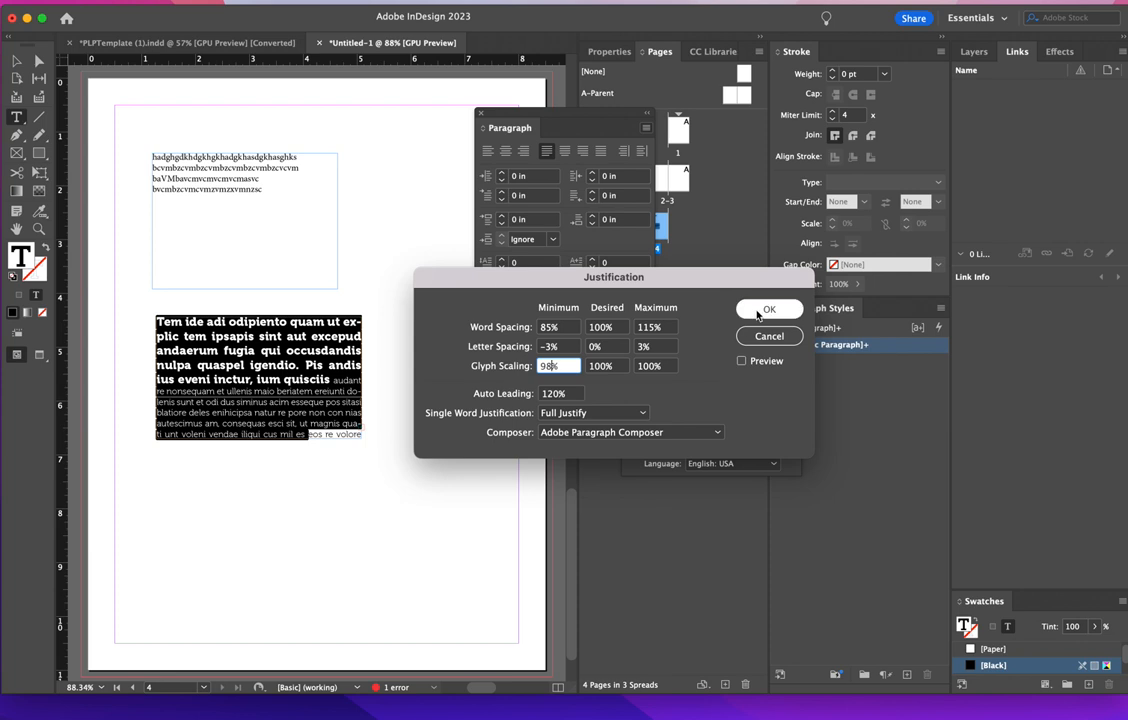
left_click(757, 311)
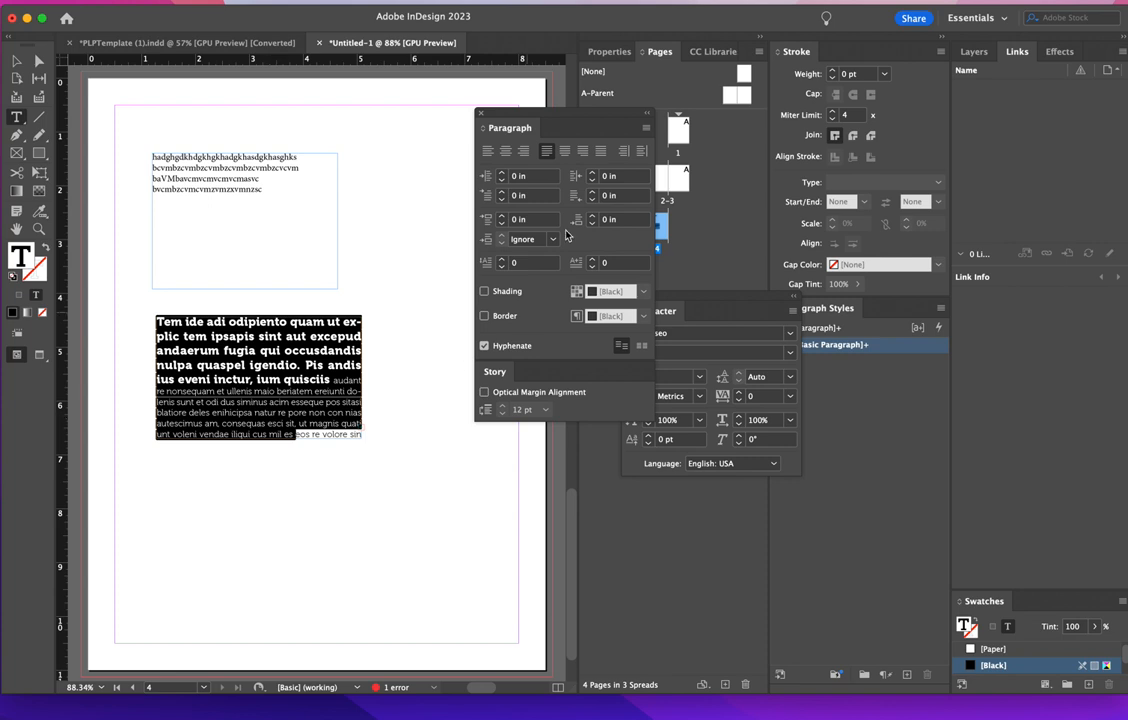
- Move the Paragraph panel away from the page so it floats beside the Character panel
left_click_drag(558, 117, 900, 365)
left_click(922, 2)
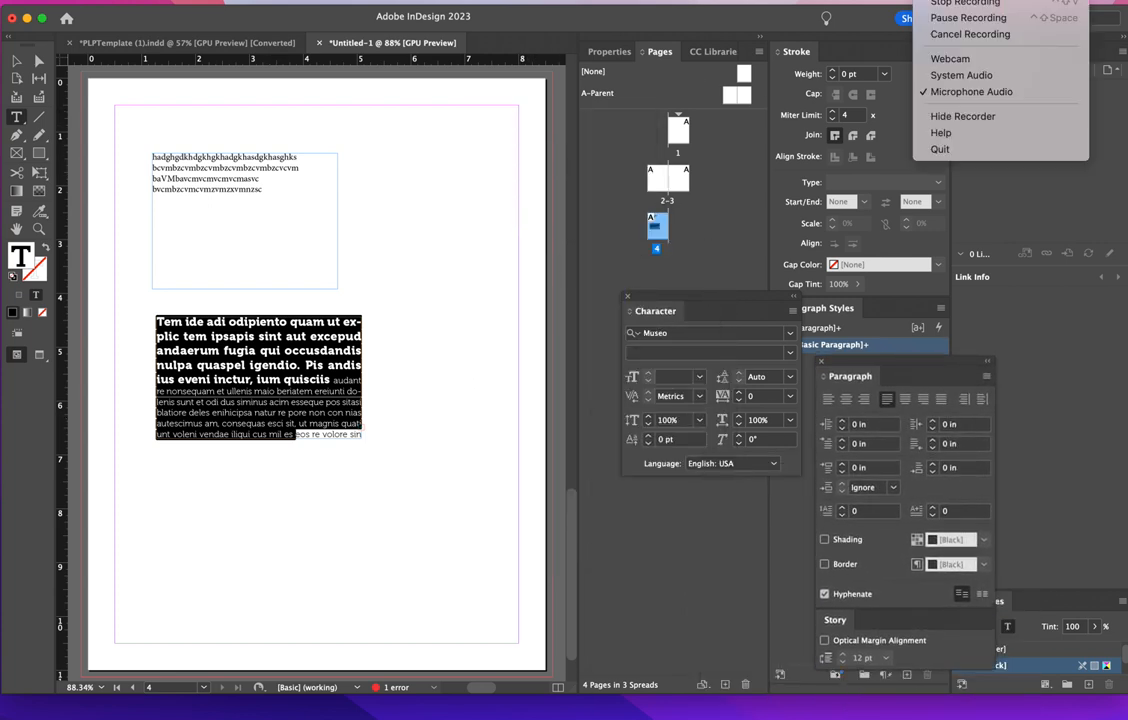
left_click(950, 24)
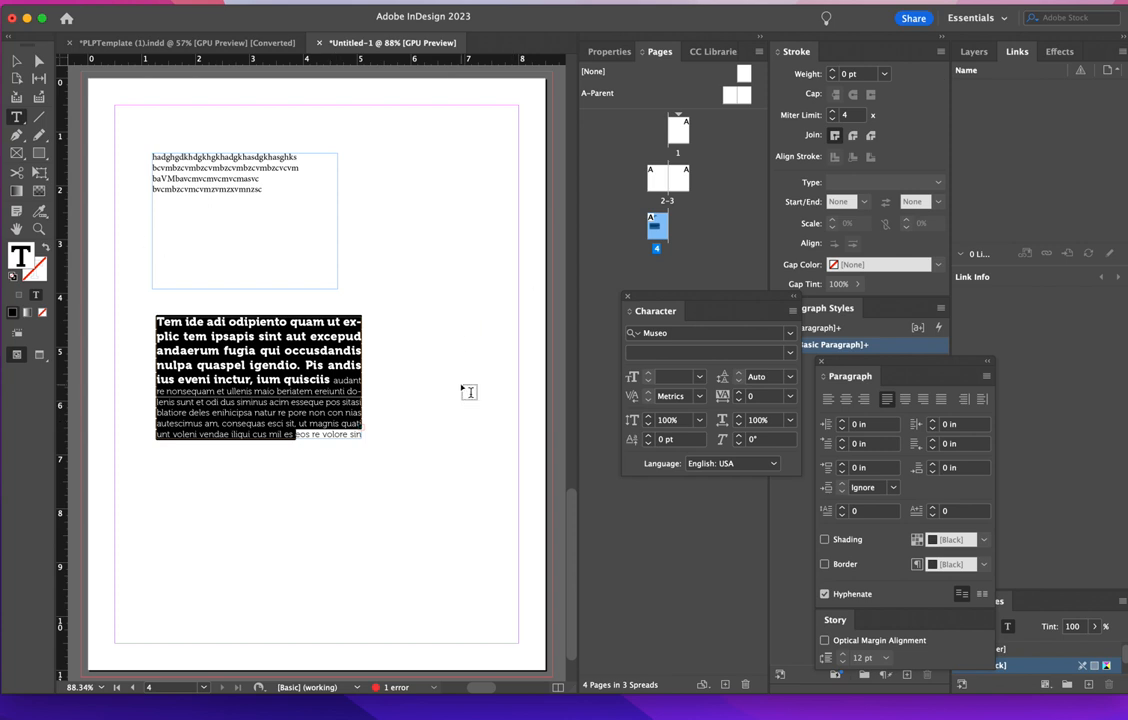
- Switch to Finder, select the JPEG whose name ends in ff77.jpg in the IMAGES FOR DEMO folder, and keep the window beside the page
key("super+Tab")
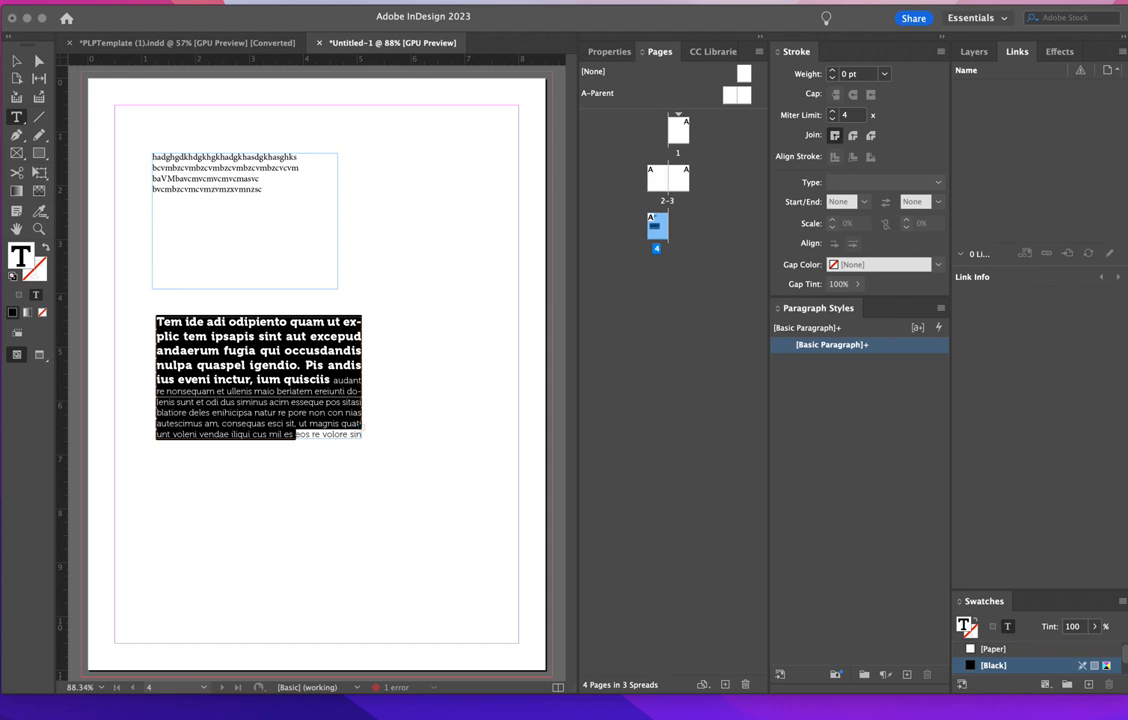
left_click_drag(0, 38, 461, 181)
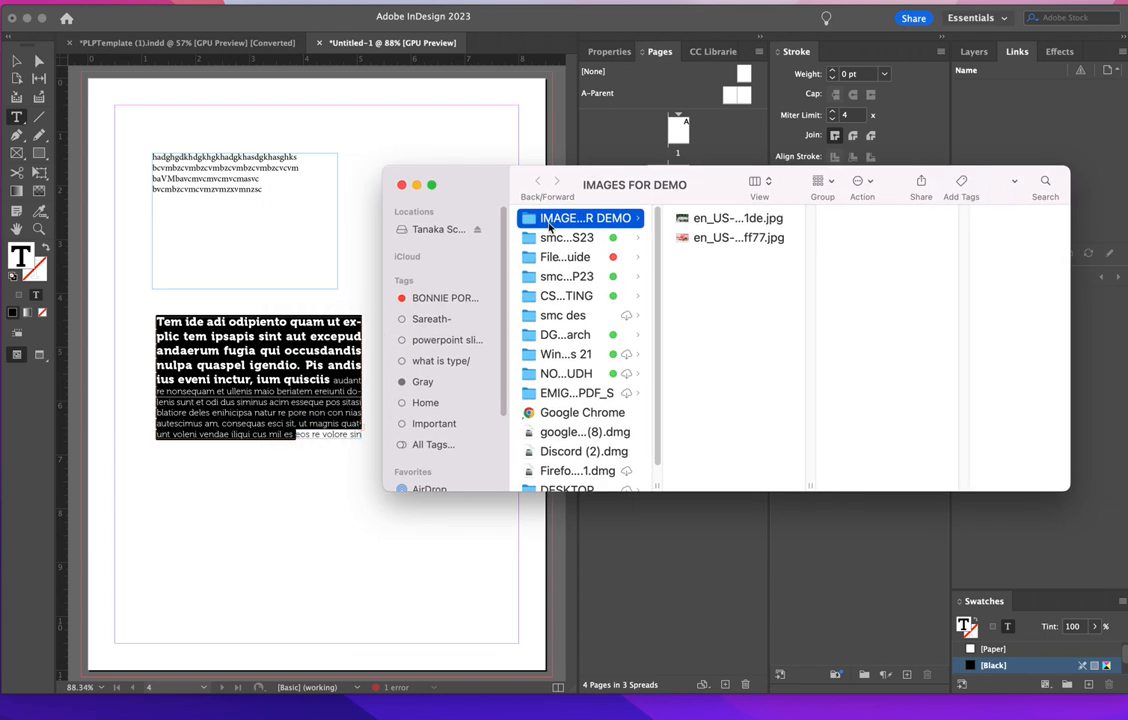
left_click(686, 218)
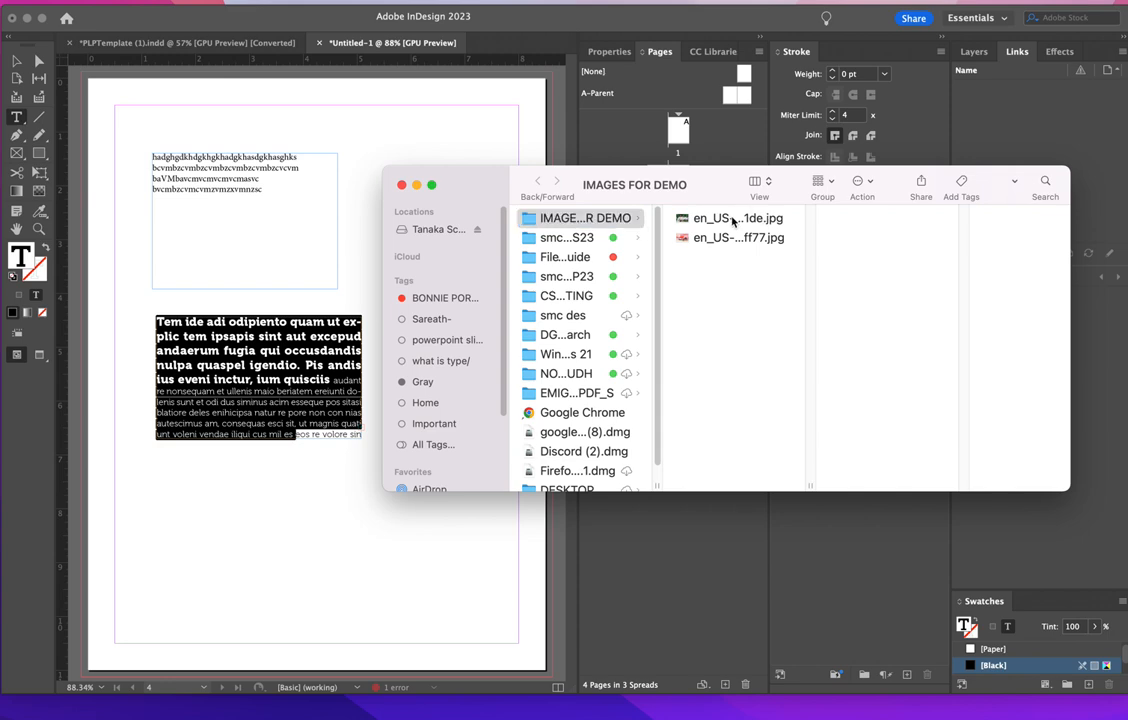
left_click(730, 238)
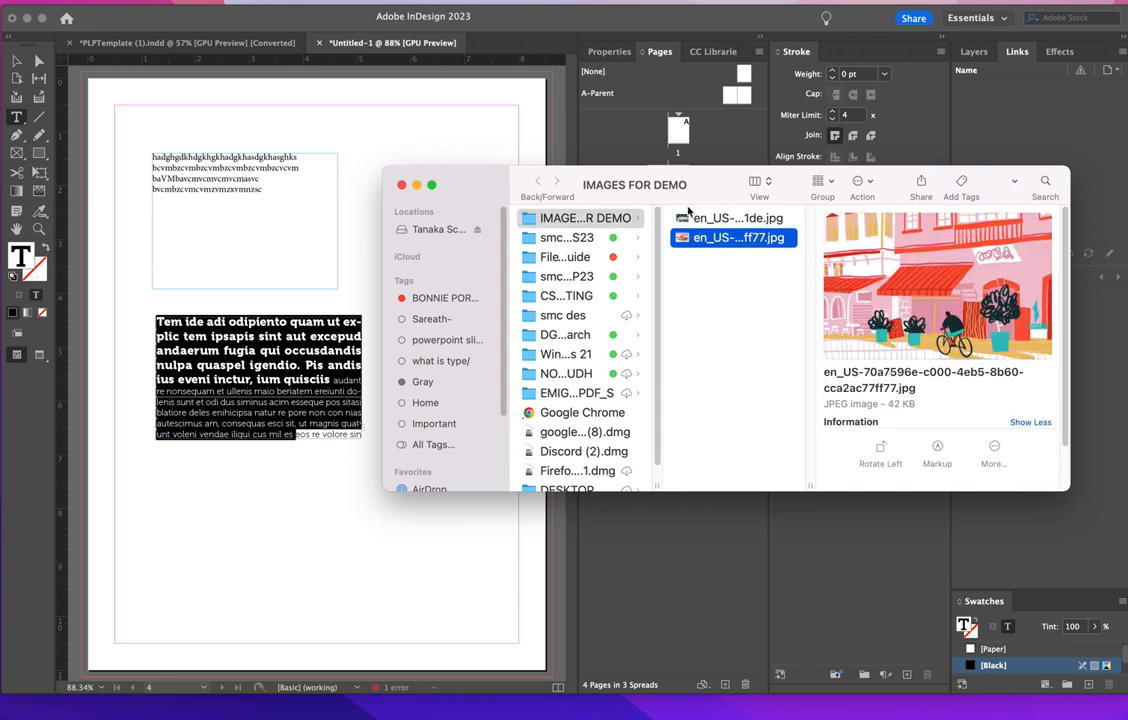
left_click_drag(423, 175, 450, 360)
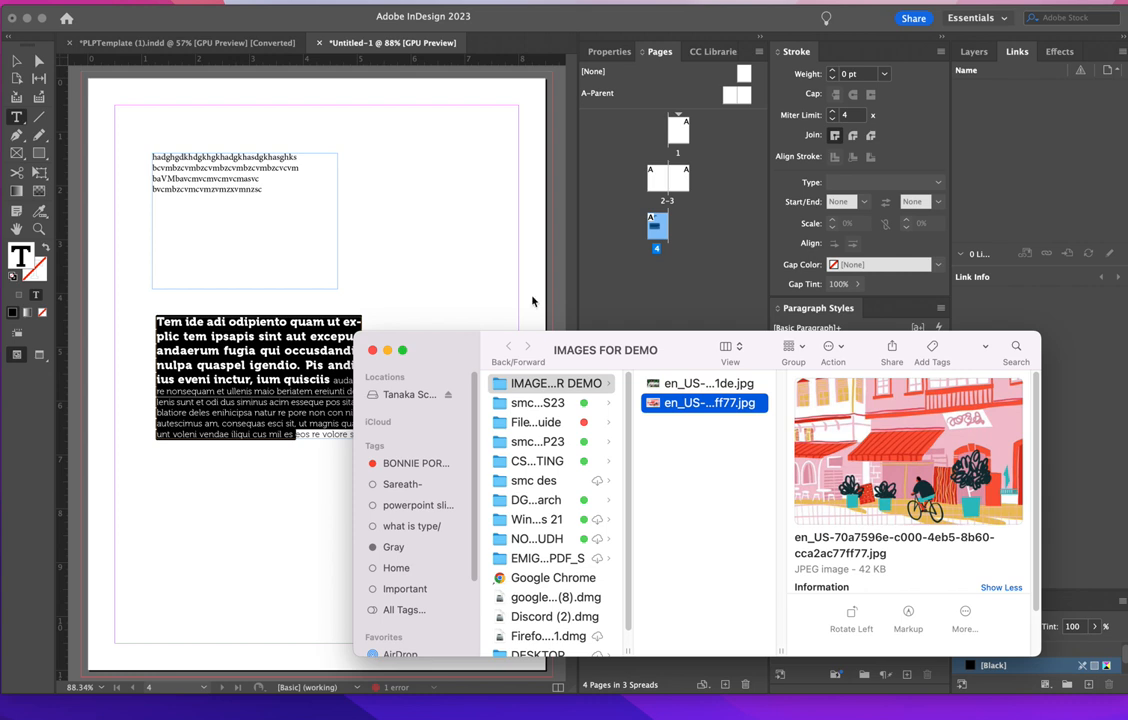
left_click(938, 0)
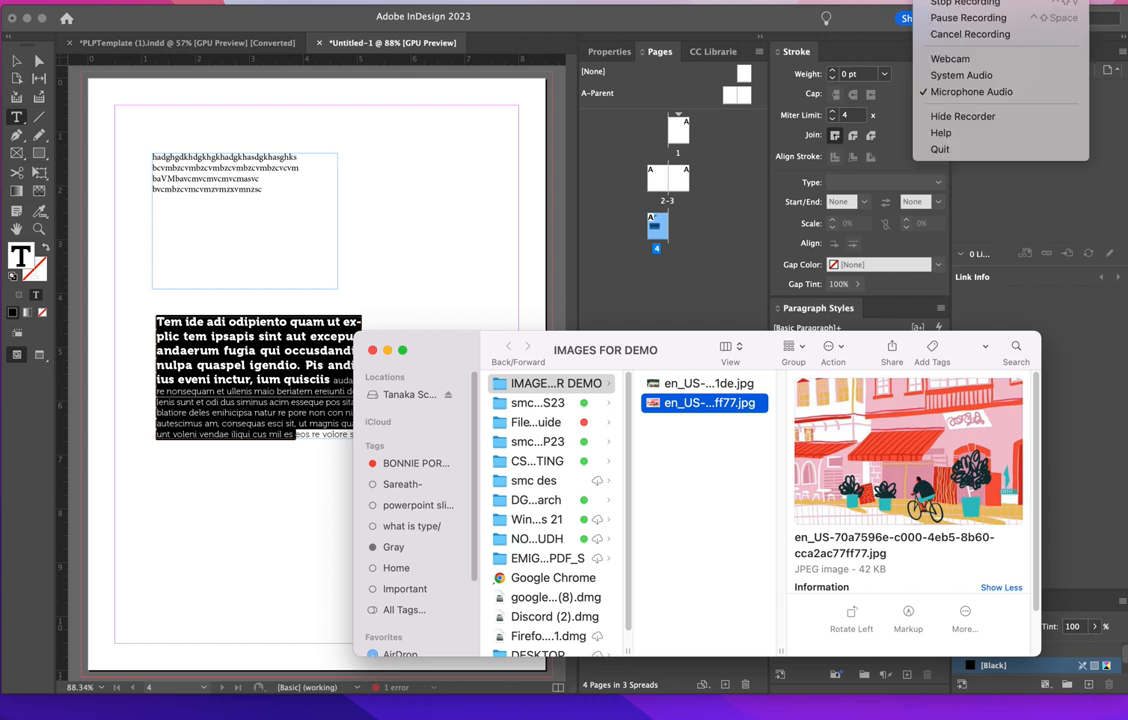
left_click(942, 18)
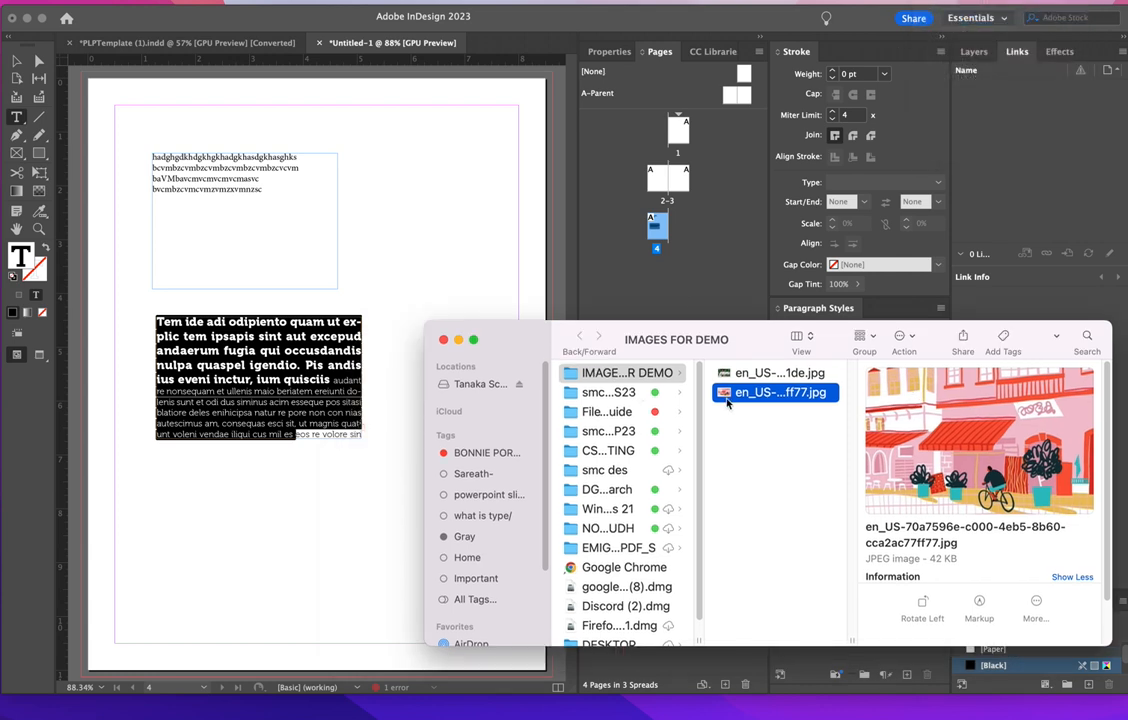
- Bring the selected JPEG into the InDesign document and place it on page 4 below the second text frame, about 6.4 in wide
left_click_drag(722, 396, 386, 193)
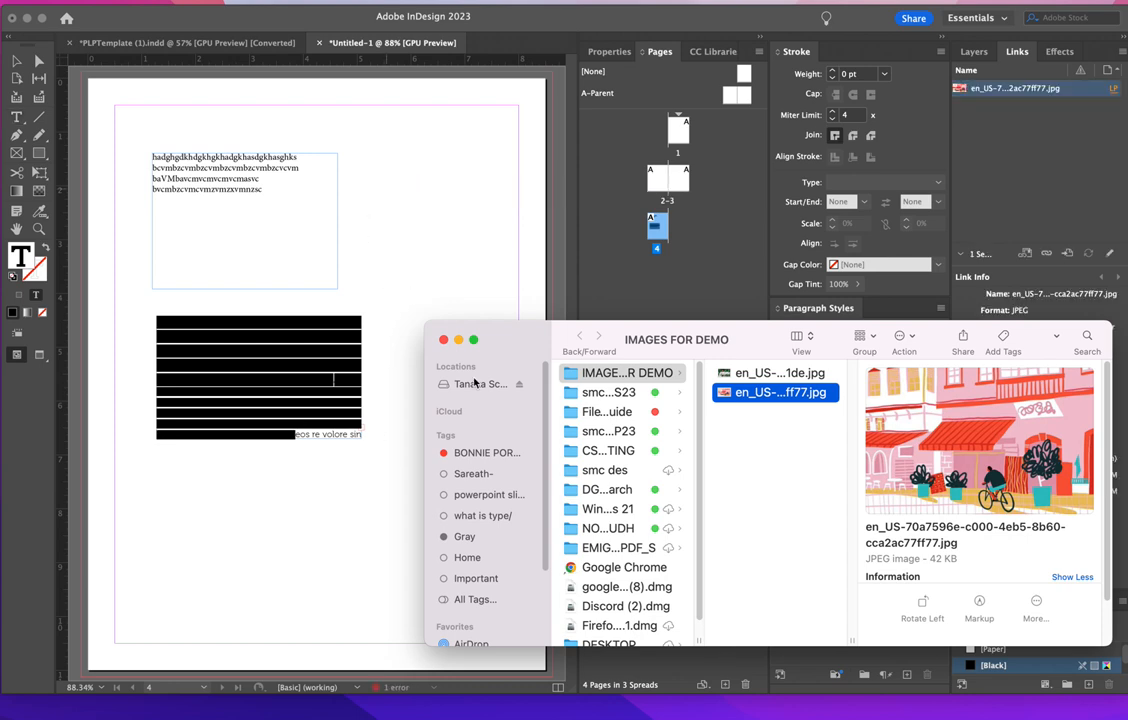
left_click_drag(505, 339, 788, 317)
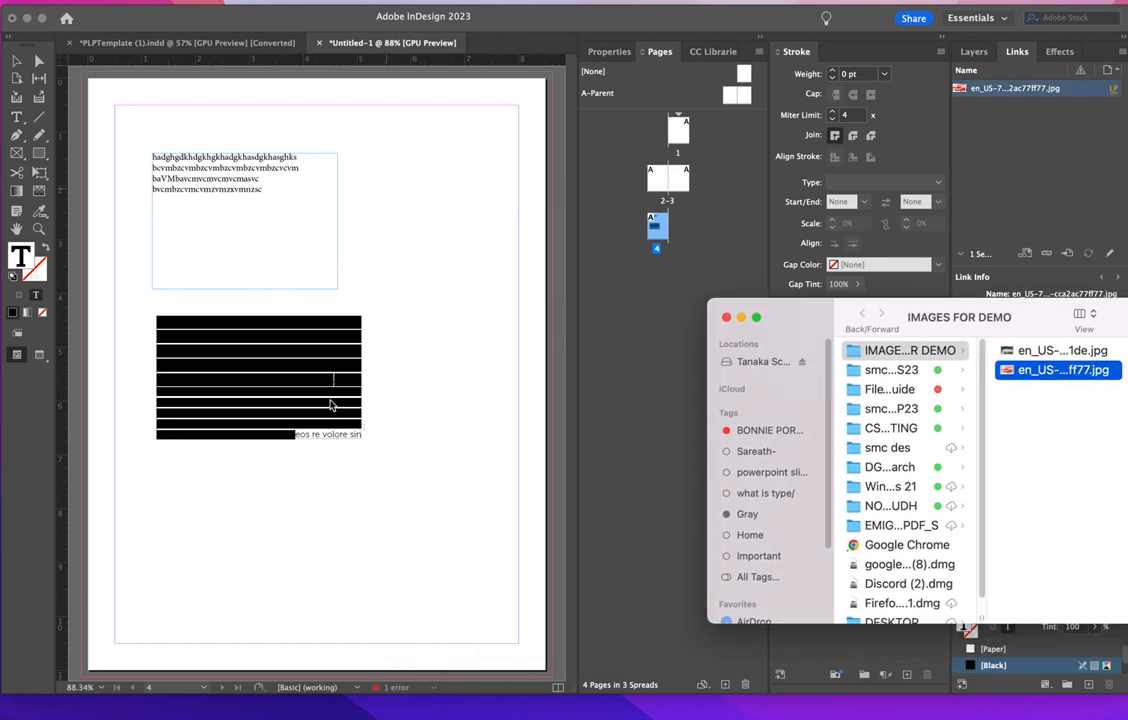
scroll(330, 239, "down", 3)
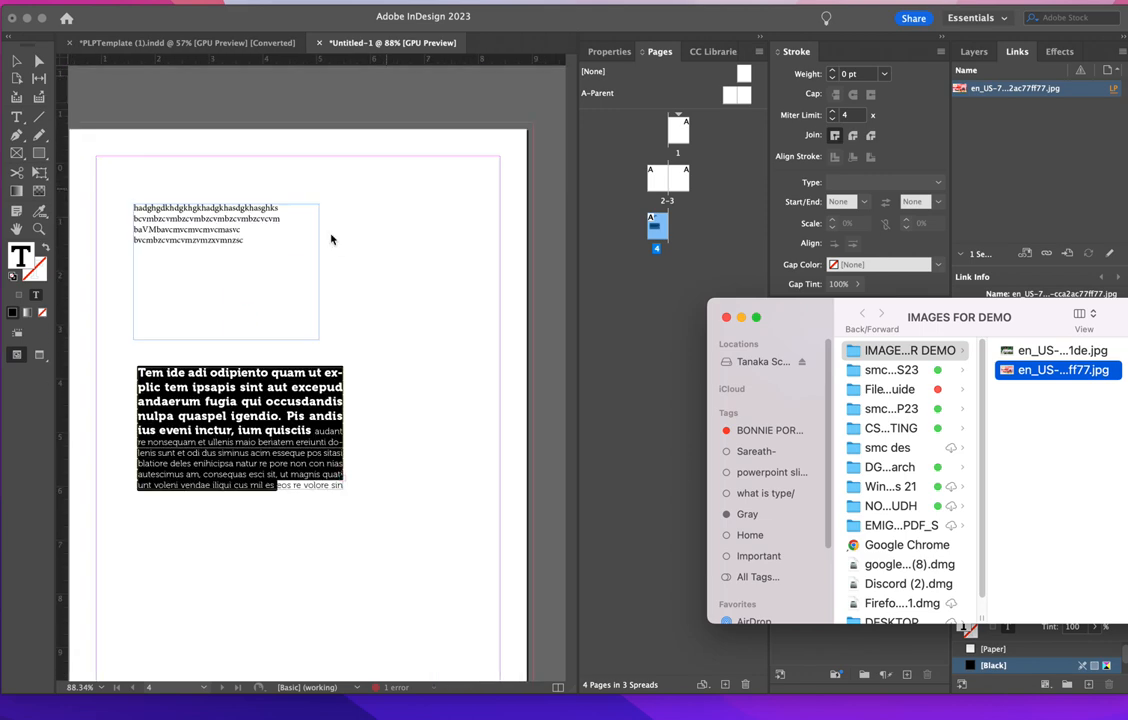
scroll(332, 239, "up", 3)
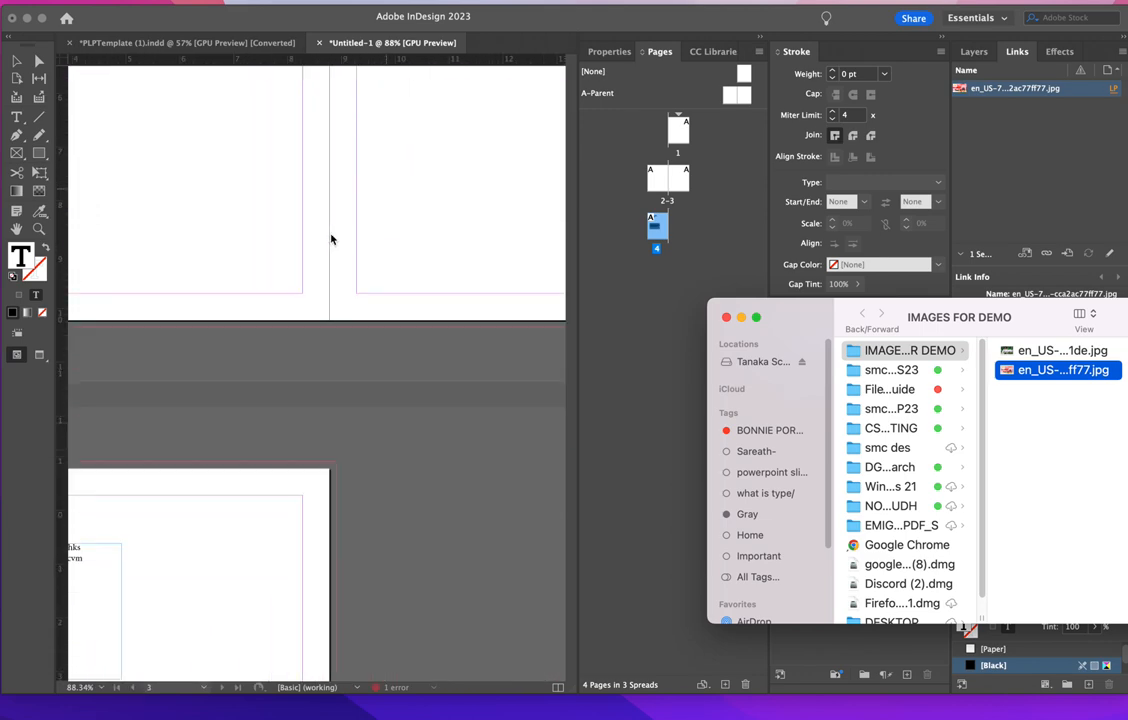
scroll(332, 239, "down", 3)
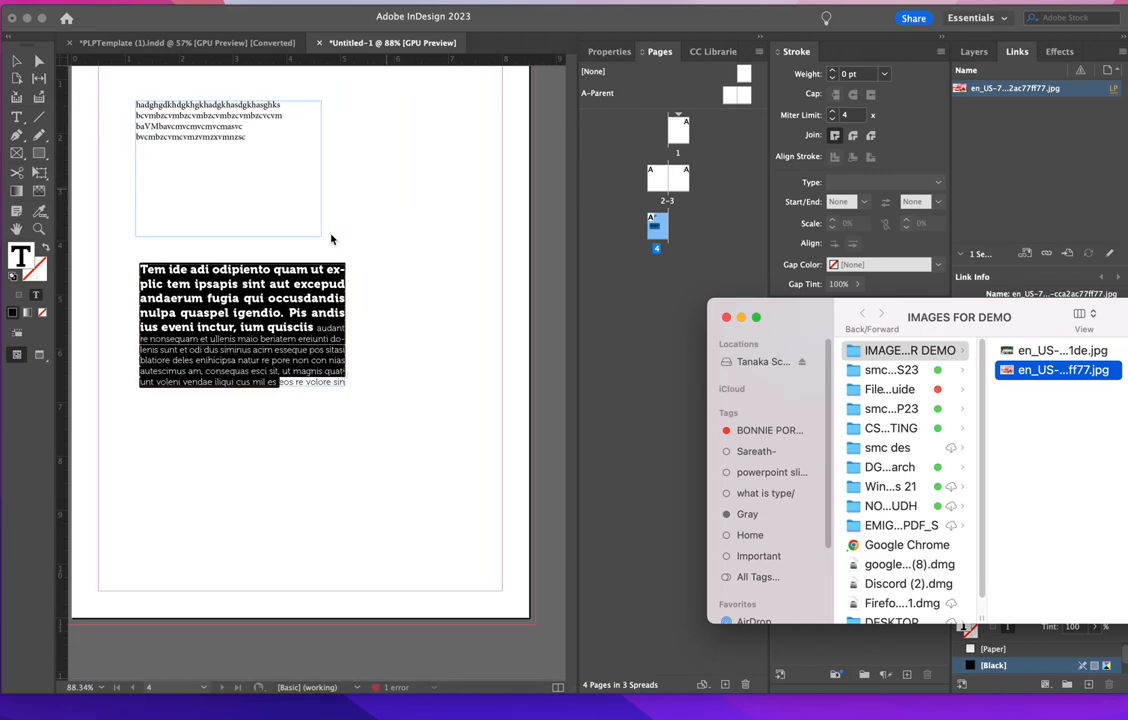
left_click(335, 512)
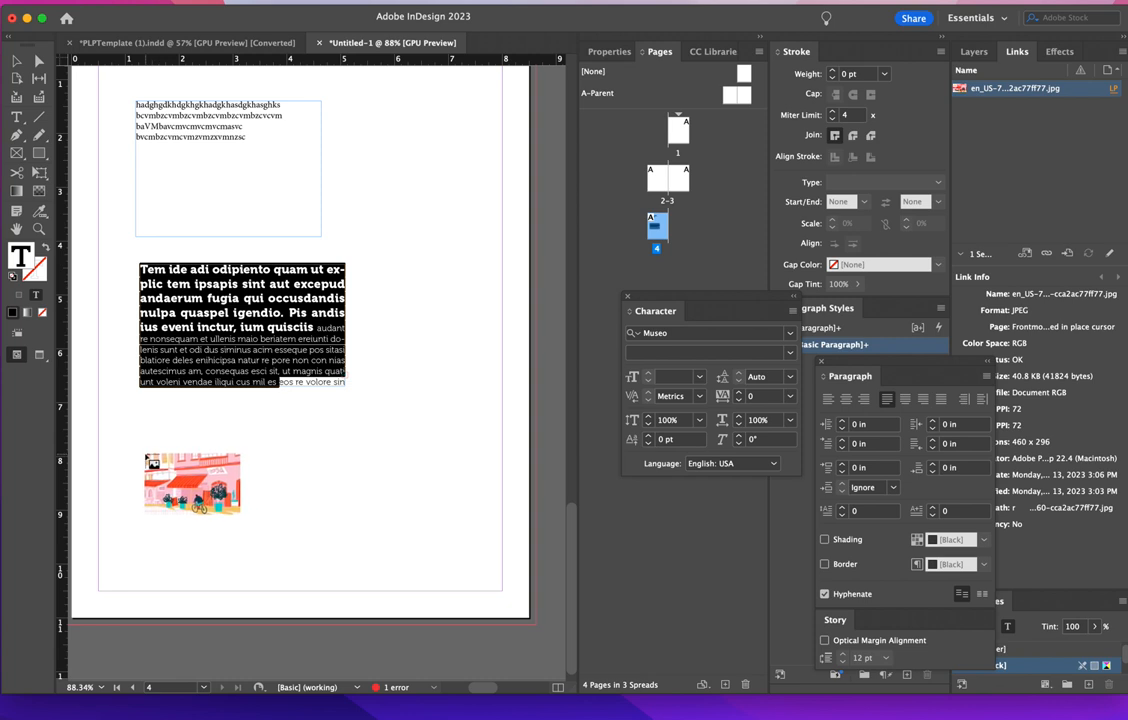
left_click(146, 423)
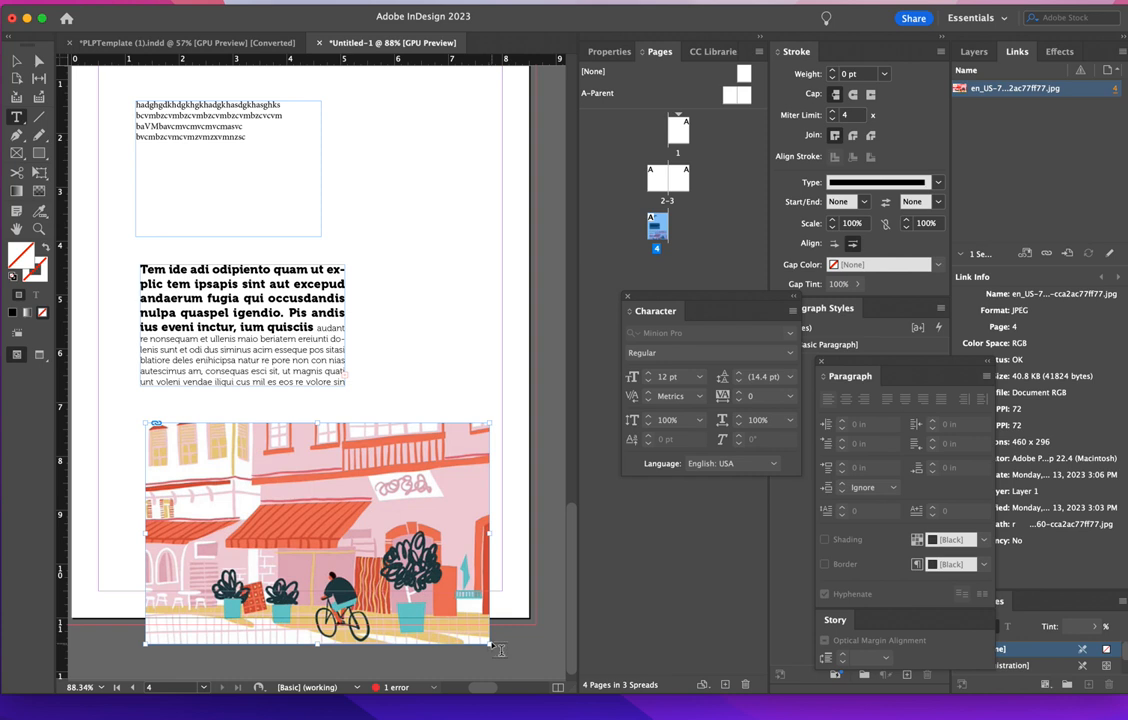
left_click_drag(254, 408, 256, 440)
- Move the Museo text frame aside toward the page's right edge and delete the first text frame on page 4
left_click(16, 61)
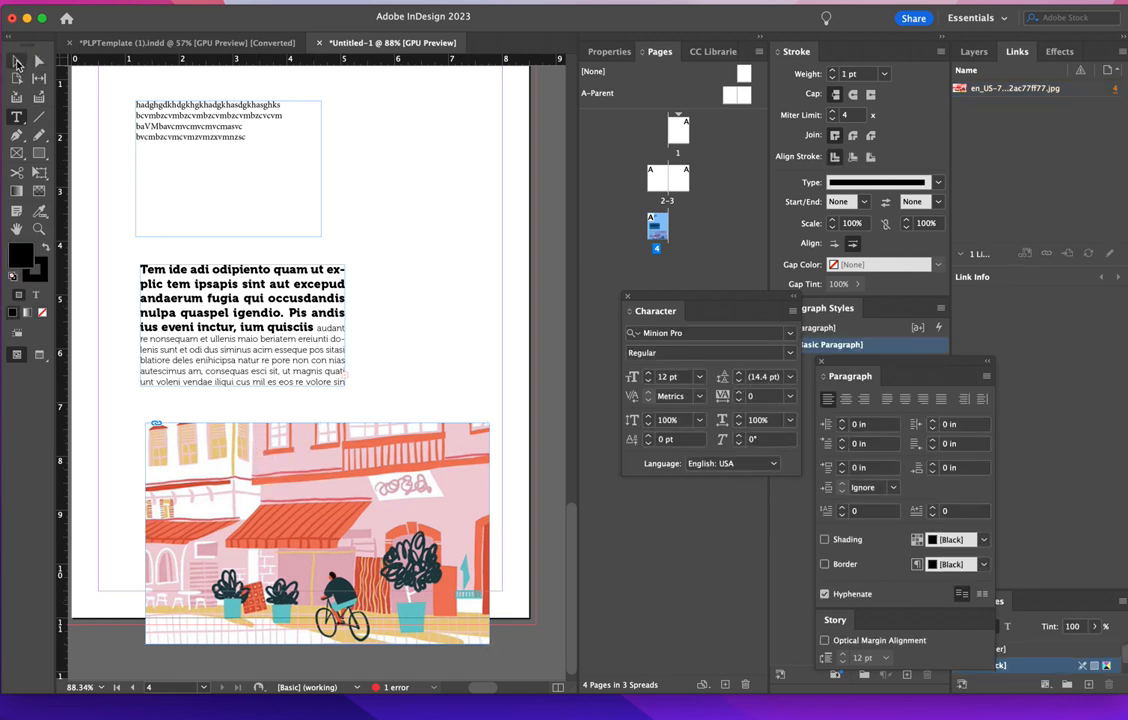
left_click(143, 305)
mouse_move(152, 272)
left_mouse_down()
mouse_move(339, 250)
mouse_move(410, 131)
mouse_move(375, 128)
left_mouse_up()
left_click(205, 115)
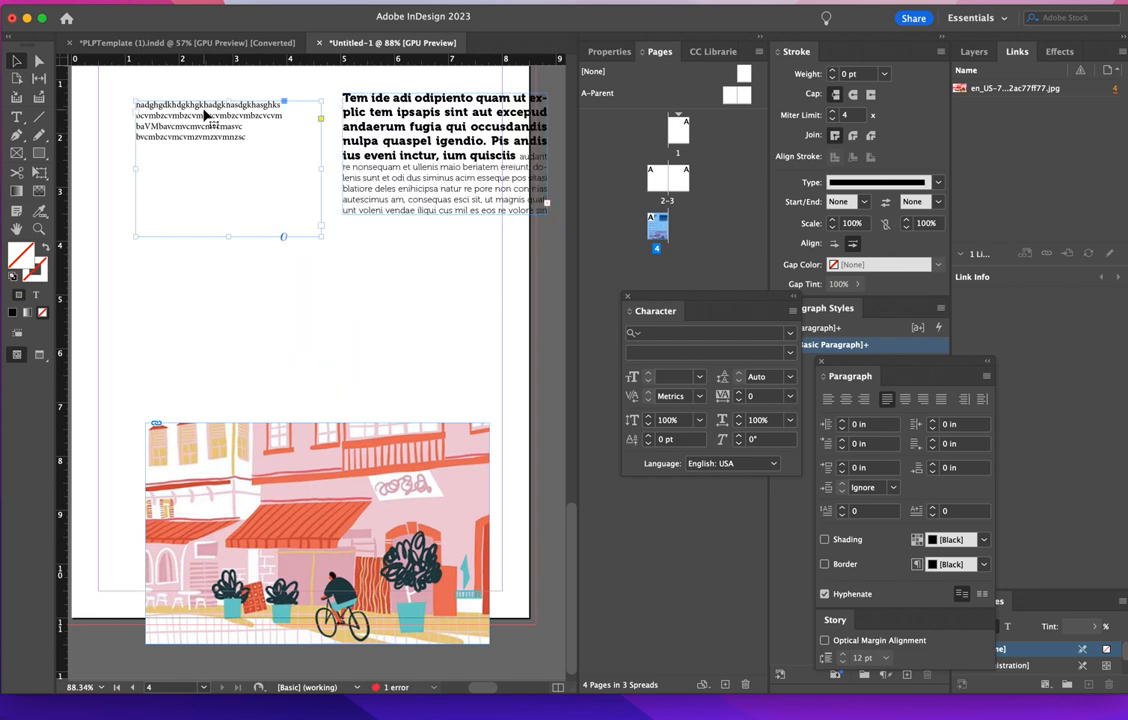
key("Delete")
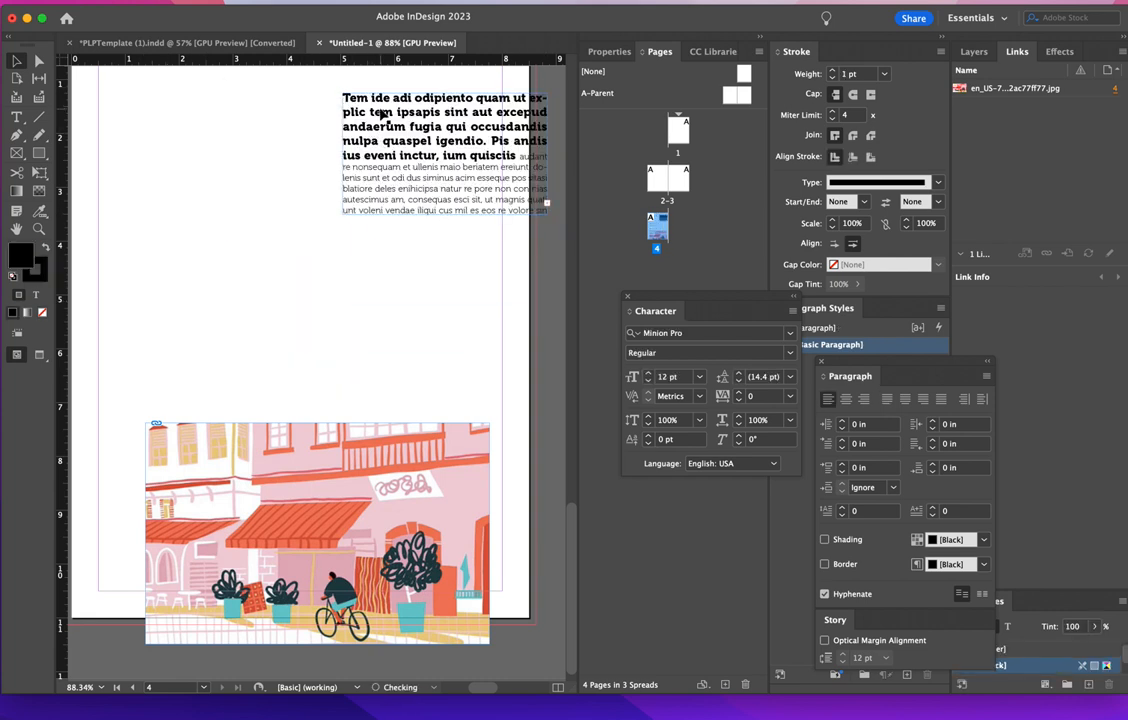
- Move the remaining text frame into the upper-left corner of page 4's margins
left_click_drag(378, 114, 143, 106)
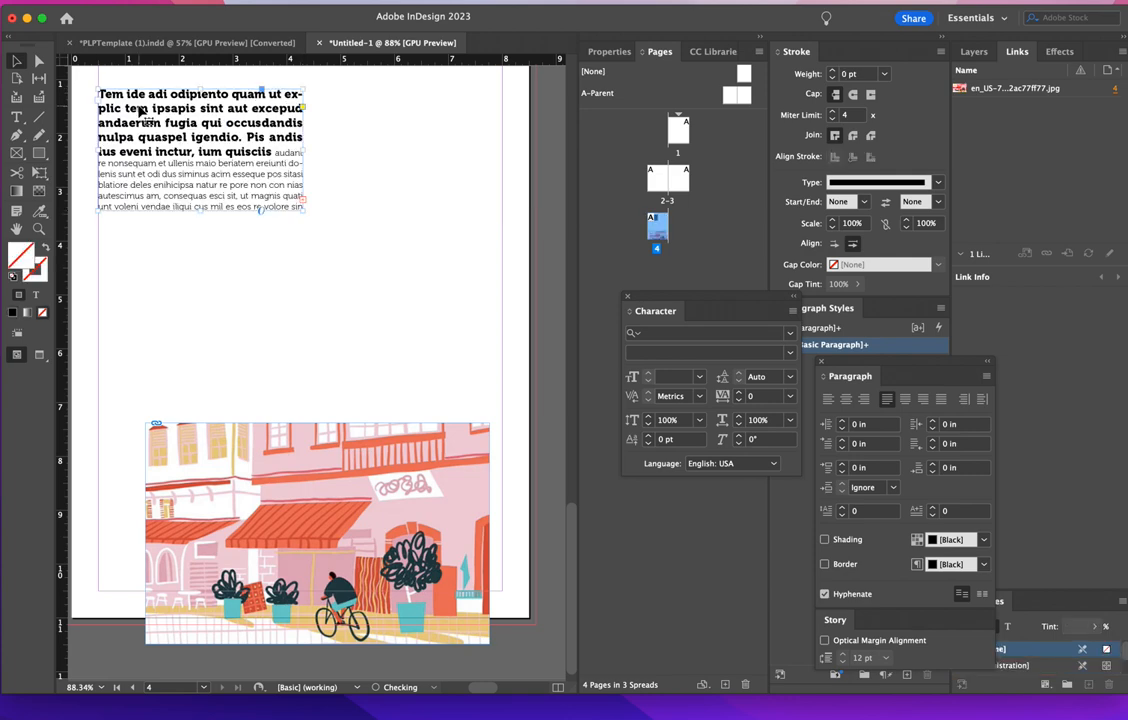
scroll(143, 108, "up", 3)
left_click_drag(197, 283, 199, 245)
left_click(263, 376)
- Move the placed image directly below the text frame against the left margin and select the picture content inside its frame
scroll(263, 376, "down", 3)
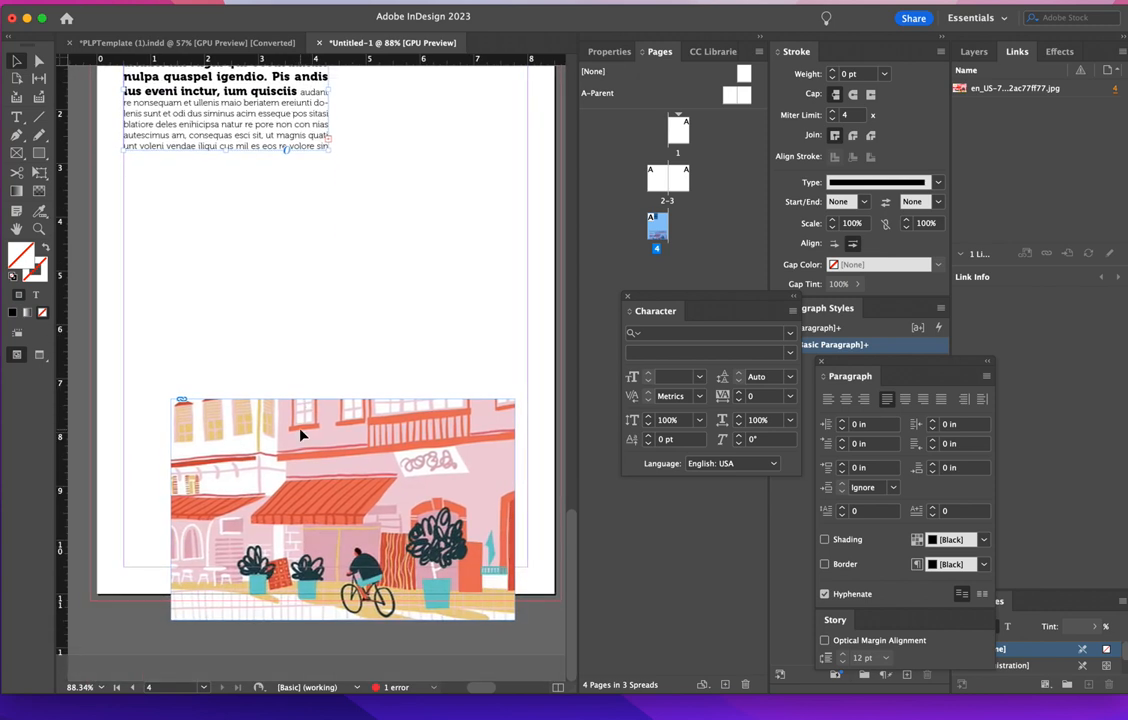
left_click_drag(278, 500, 233, 273)
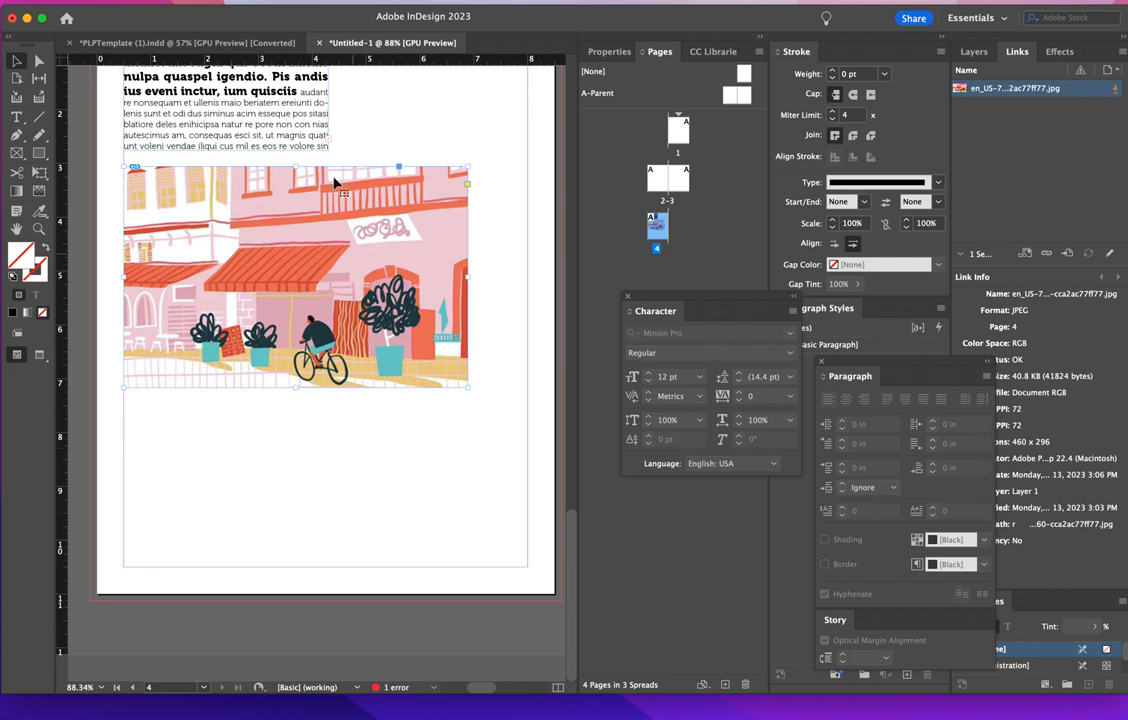
left_click(300, 278)
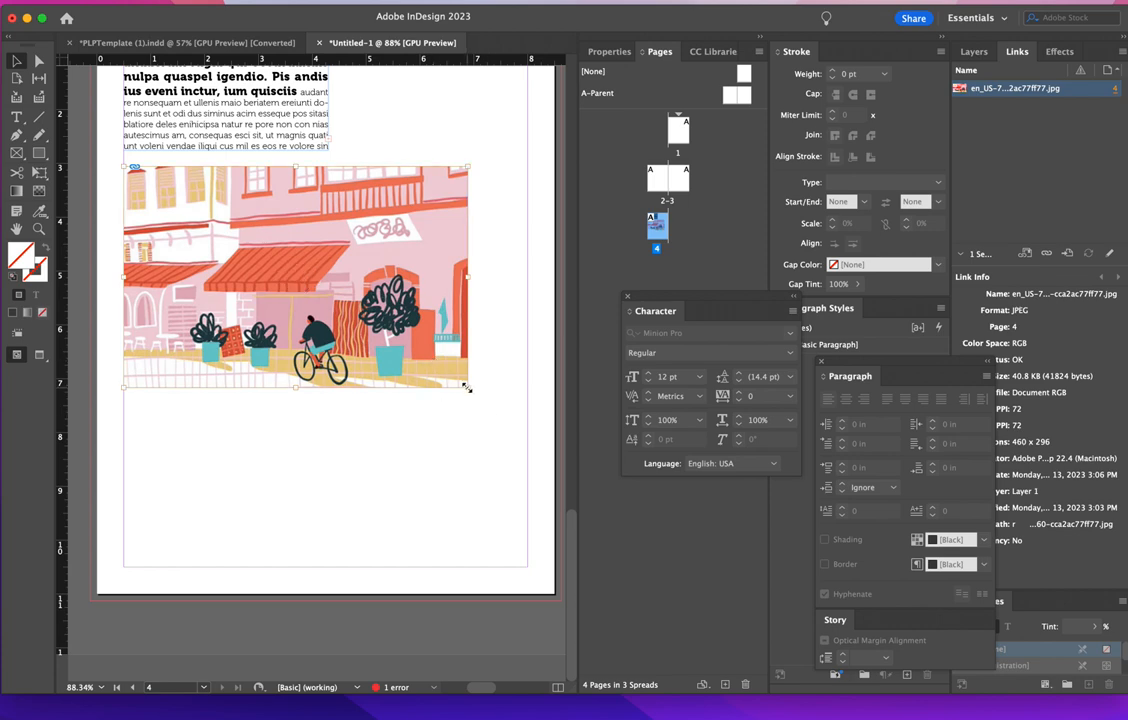
left_click(925, 2)
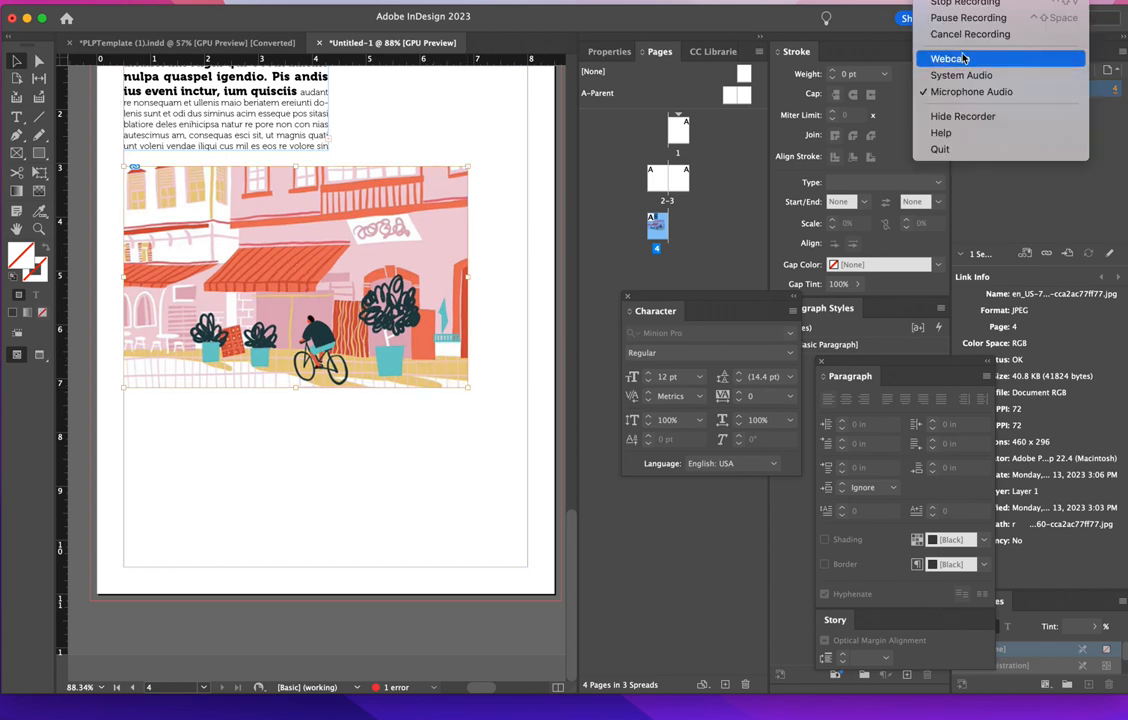
left_click(953, 20)
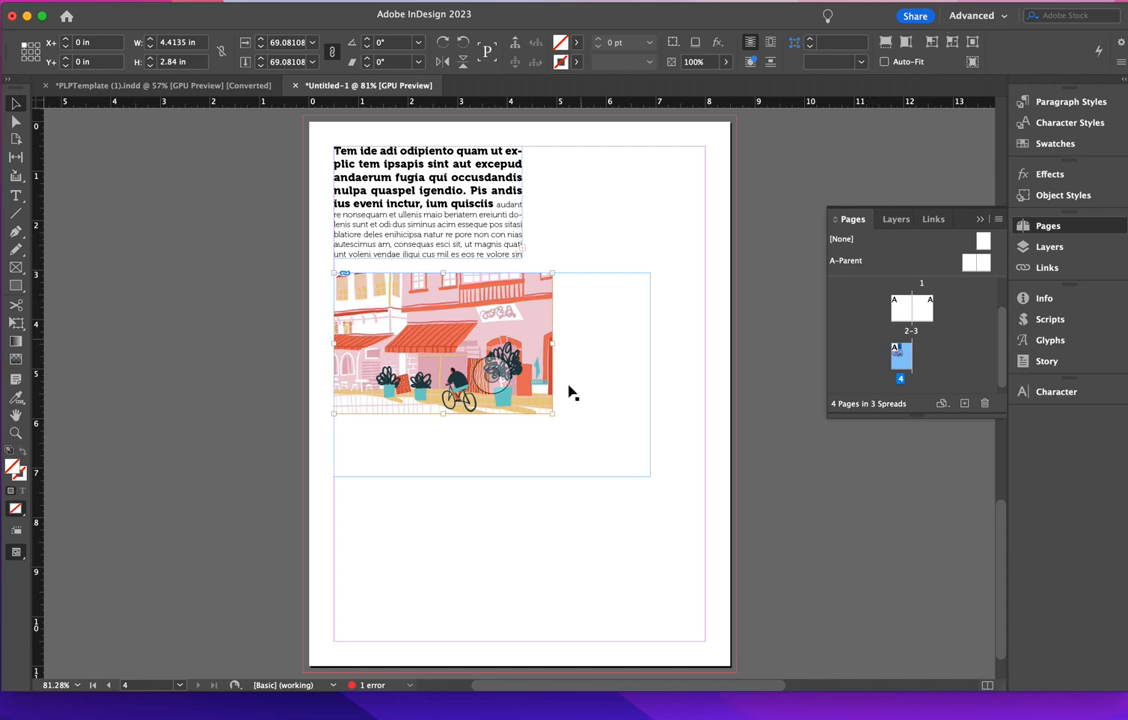
- Scale the street illustration to about 3.8 in wide and shrink its frame to about 3.8 × 2.52 in, matching the text column's width
left_click_drag(551, 413, 516, 395)
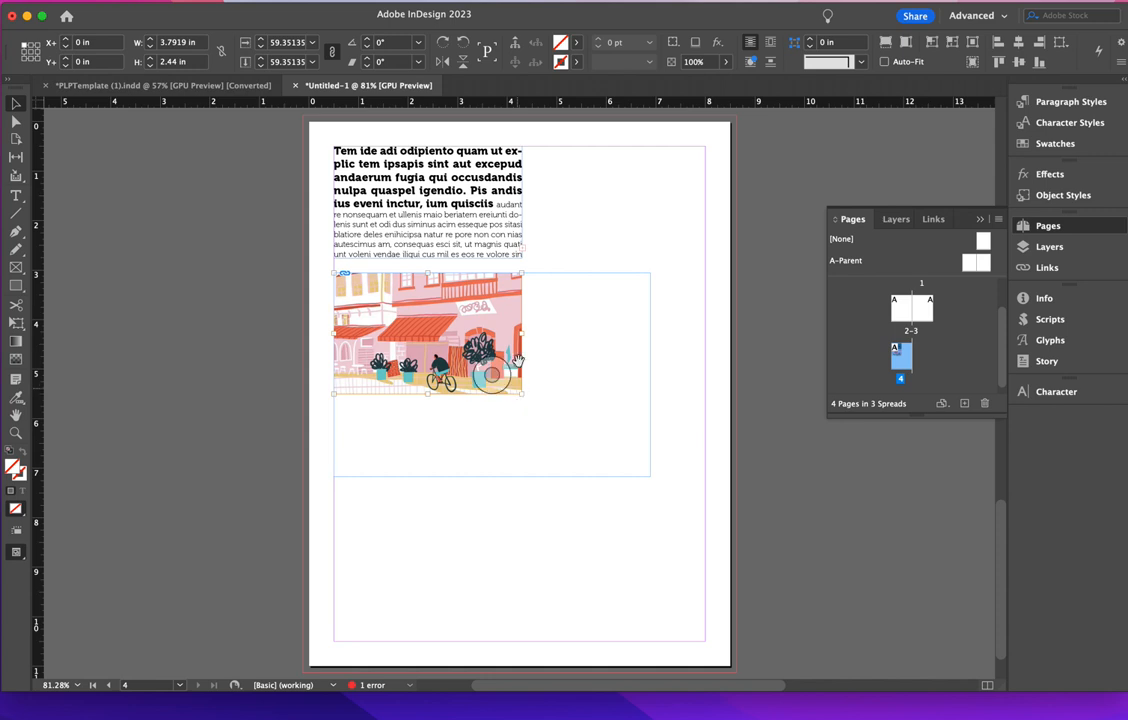
left_click(611, 479)
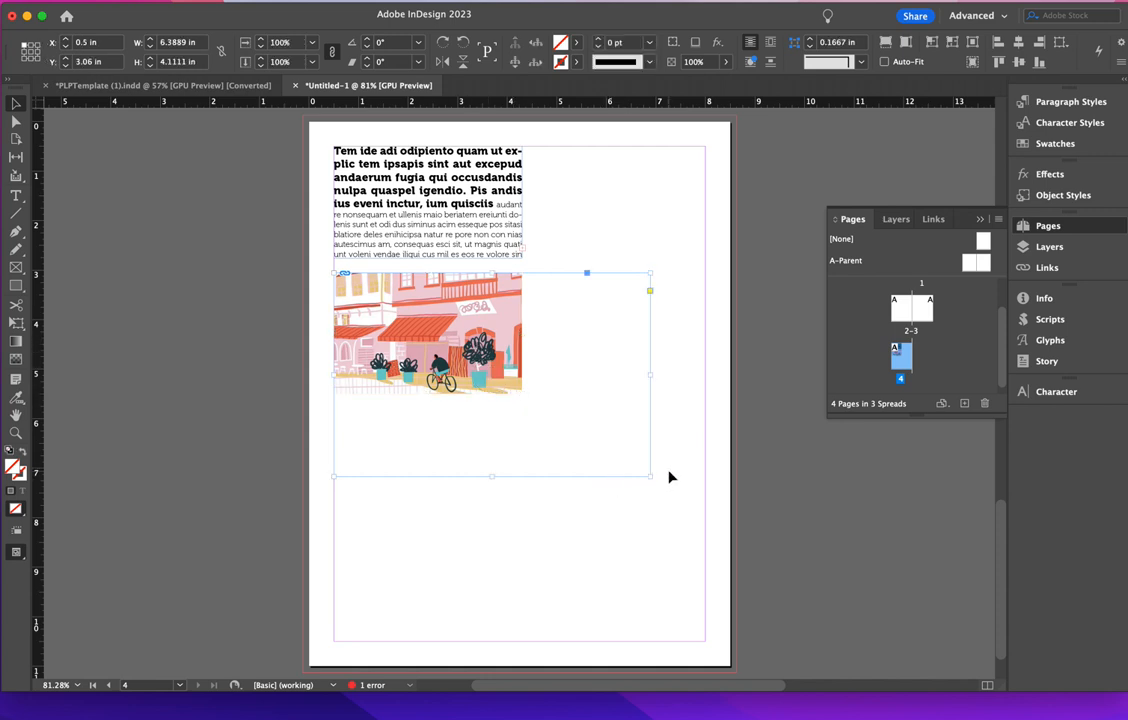
left_click_drag(650, 475, 504, 398)
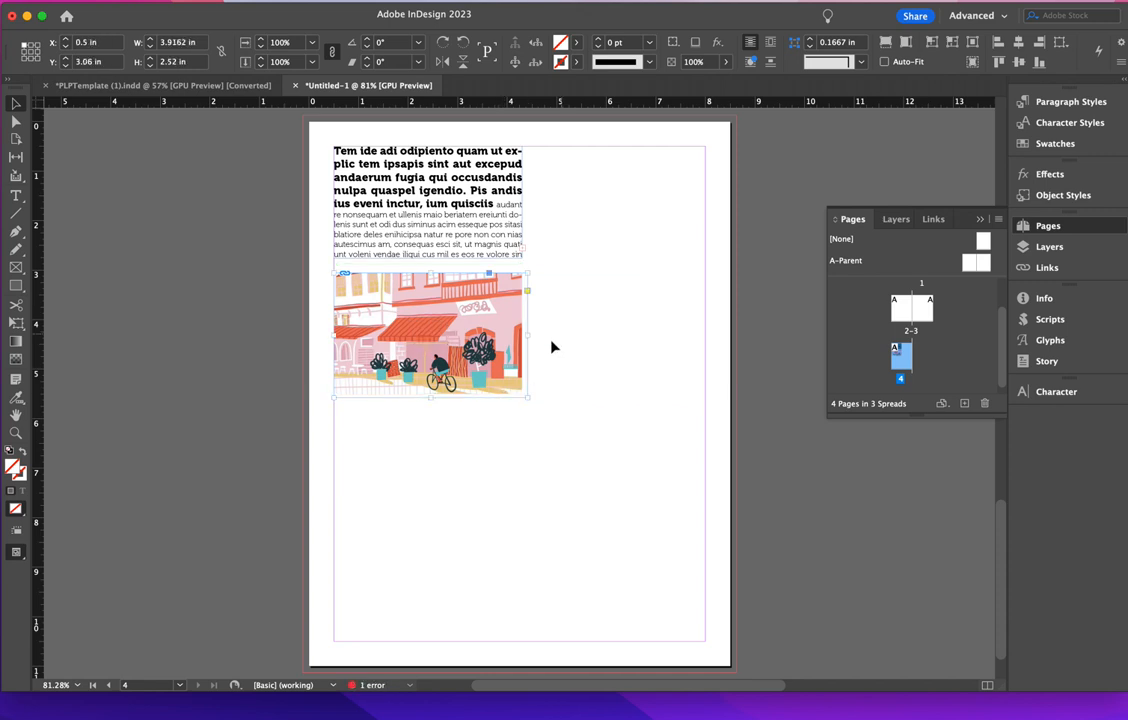
left_click_drag(522, 335, 521, 335)
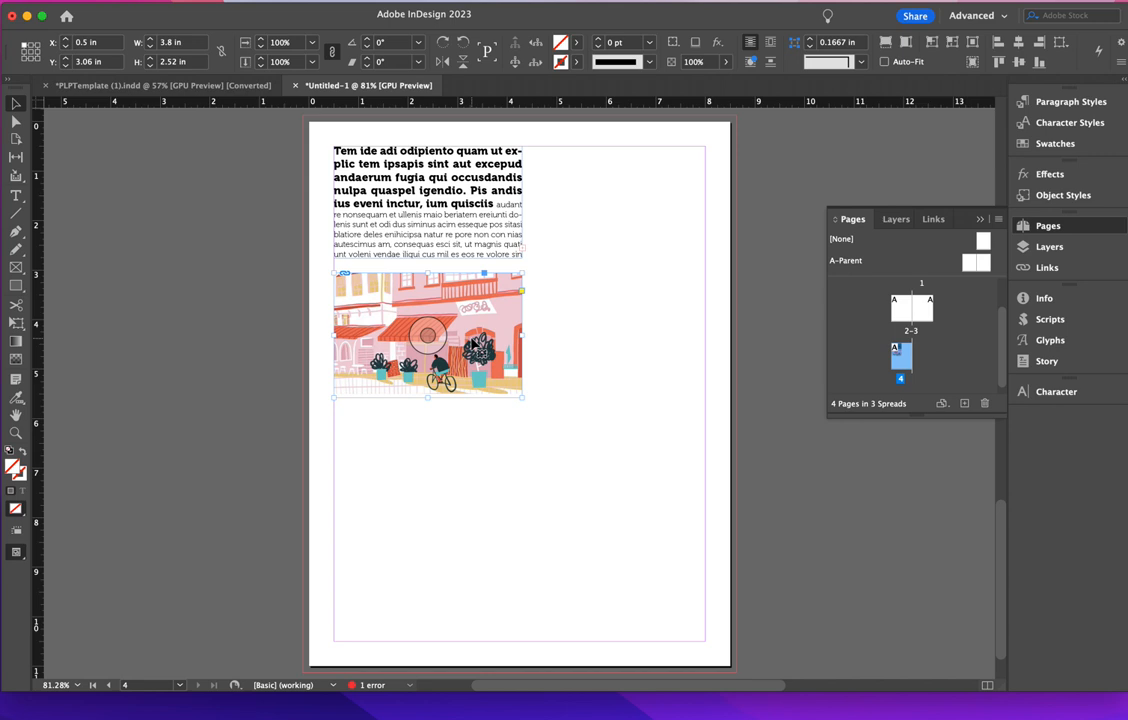
- Fill the frame proportionally with the street illustration and try shifting the picture sideways inside it
left_click(886, 44)
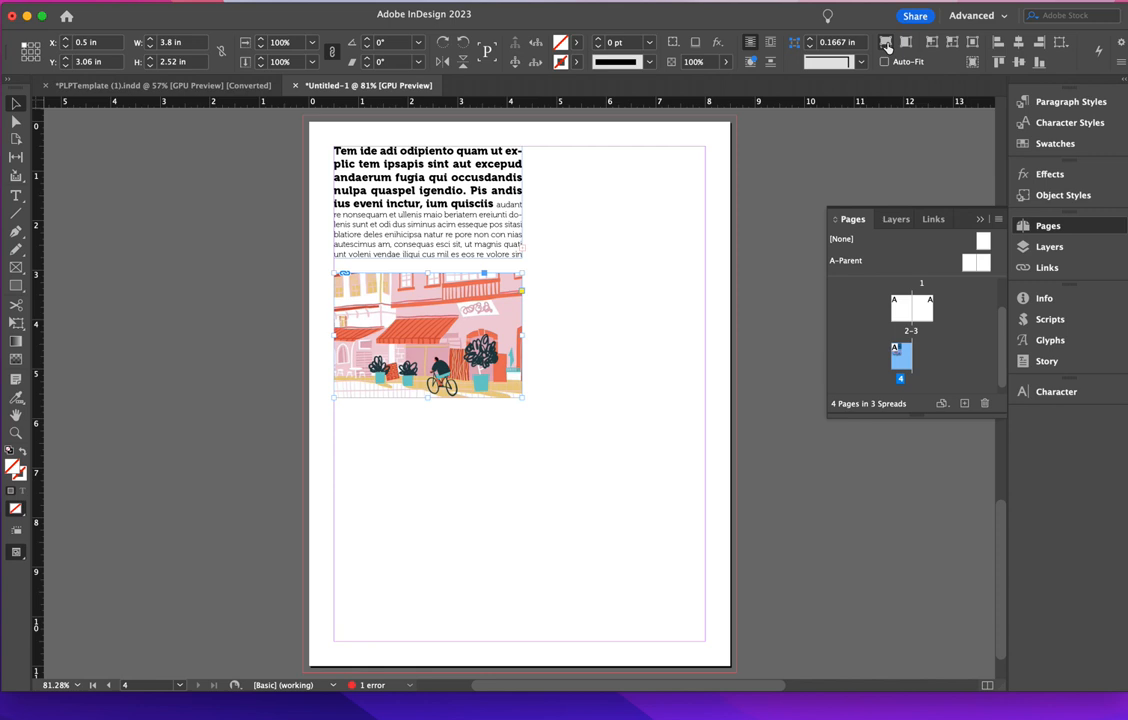
left_click(431, 335)
left_click_drag(431, 335, 380, 340)
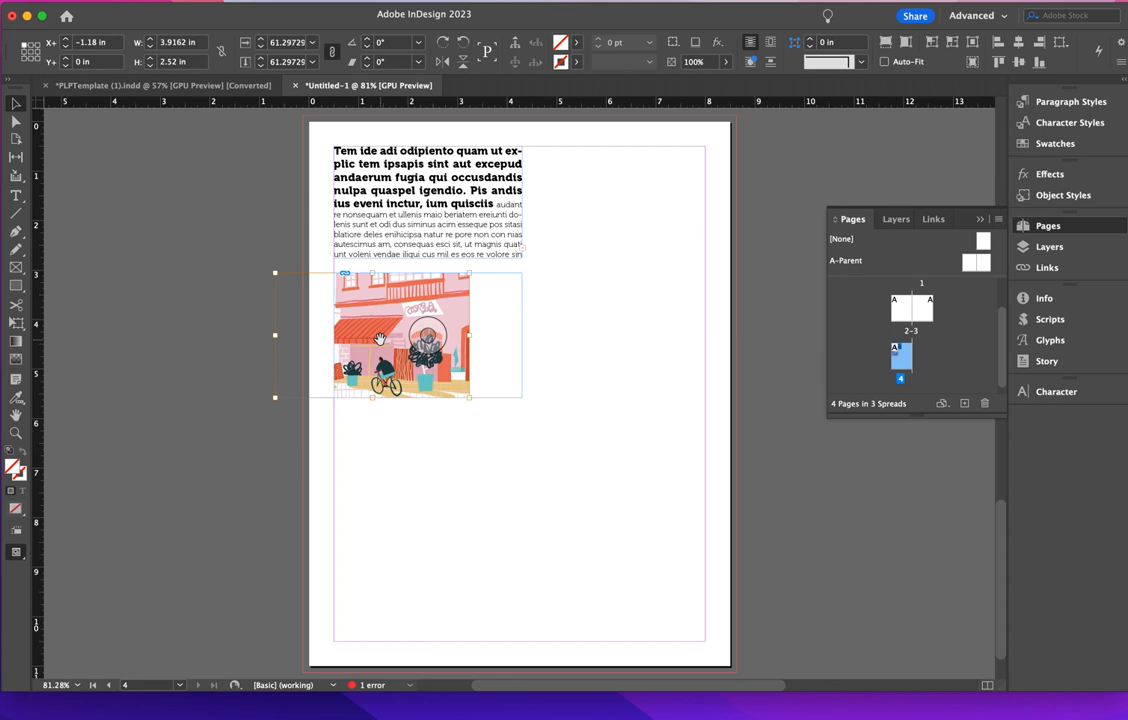
key("super+z")
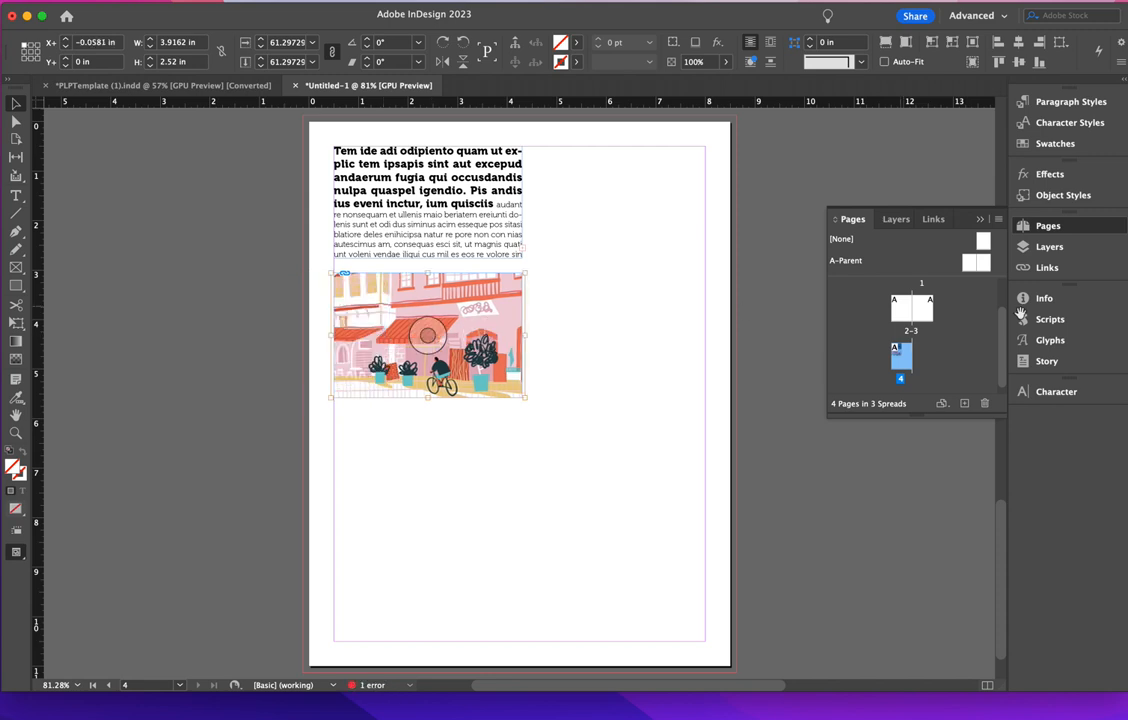
key("super+Tab")
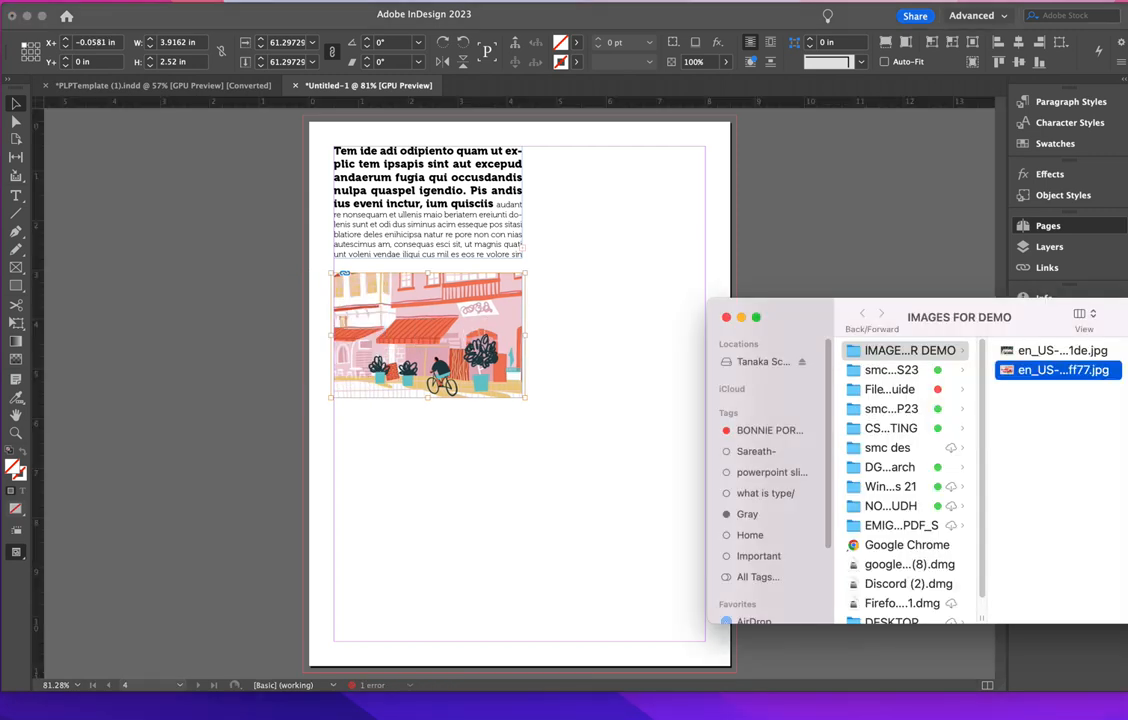
left_click_drag(803, 322, 845, 719)
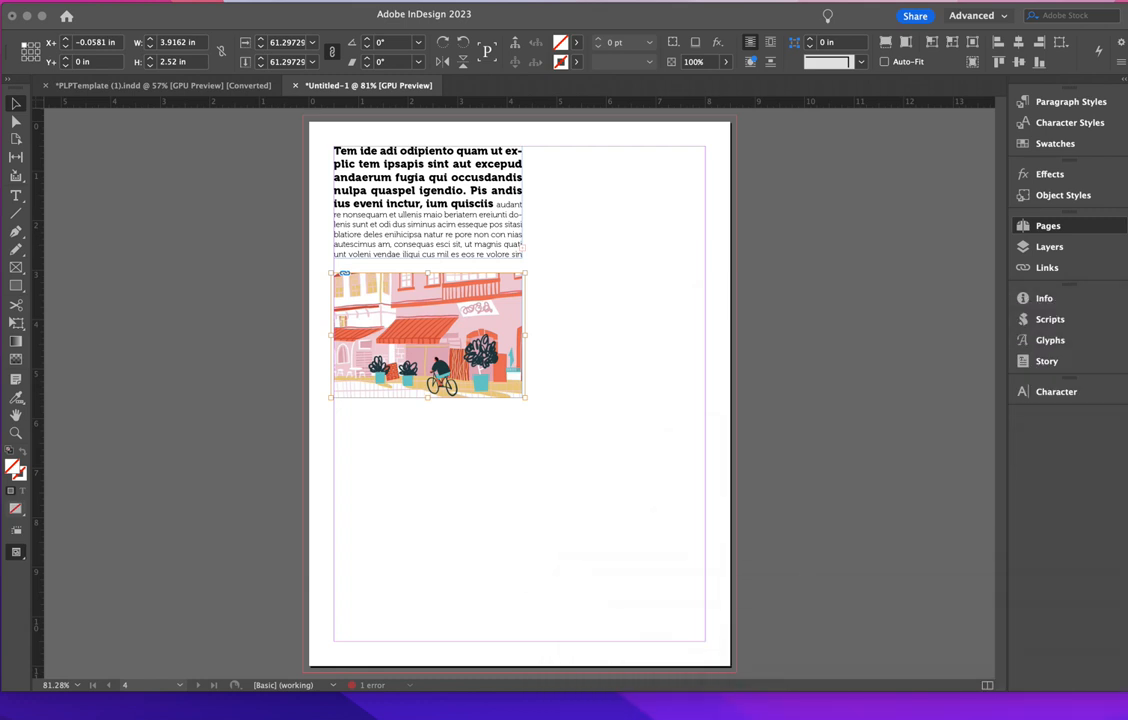
left_click(513, 382)
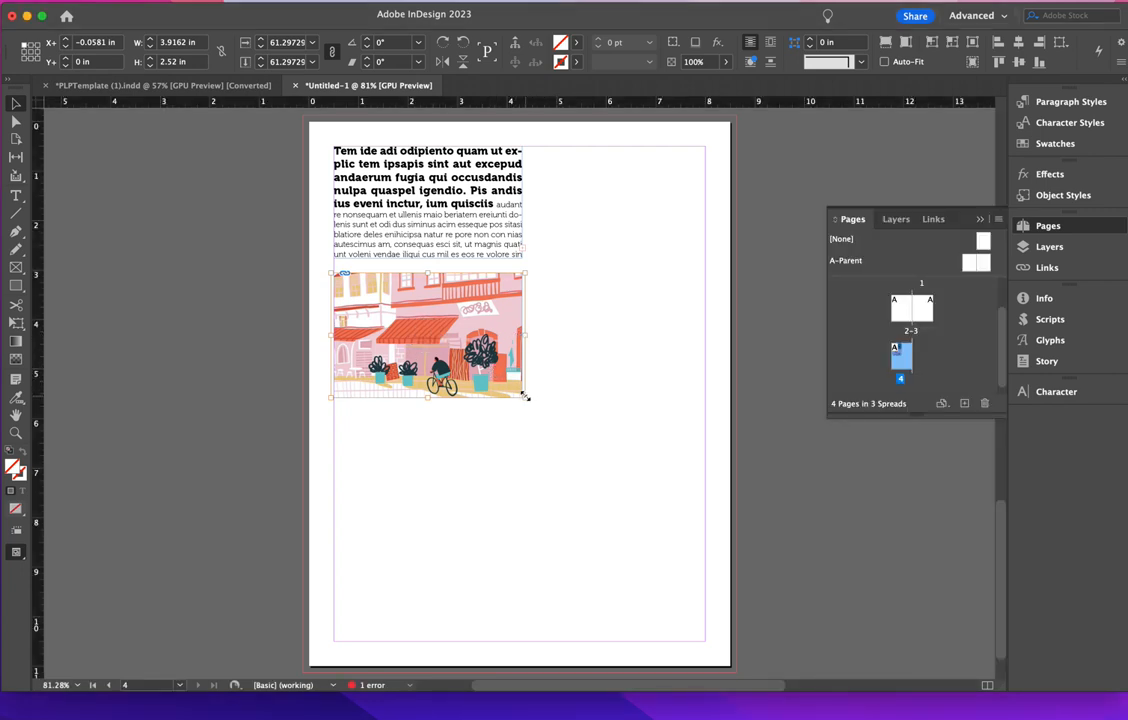
- Fit the street illustration proportionally inside its frame and deselect it
left_click(905, 45)
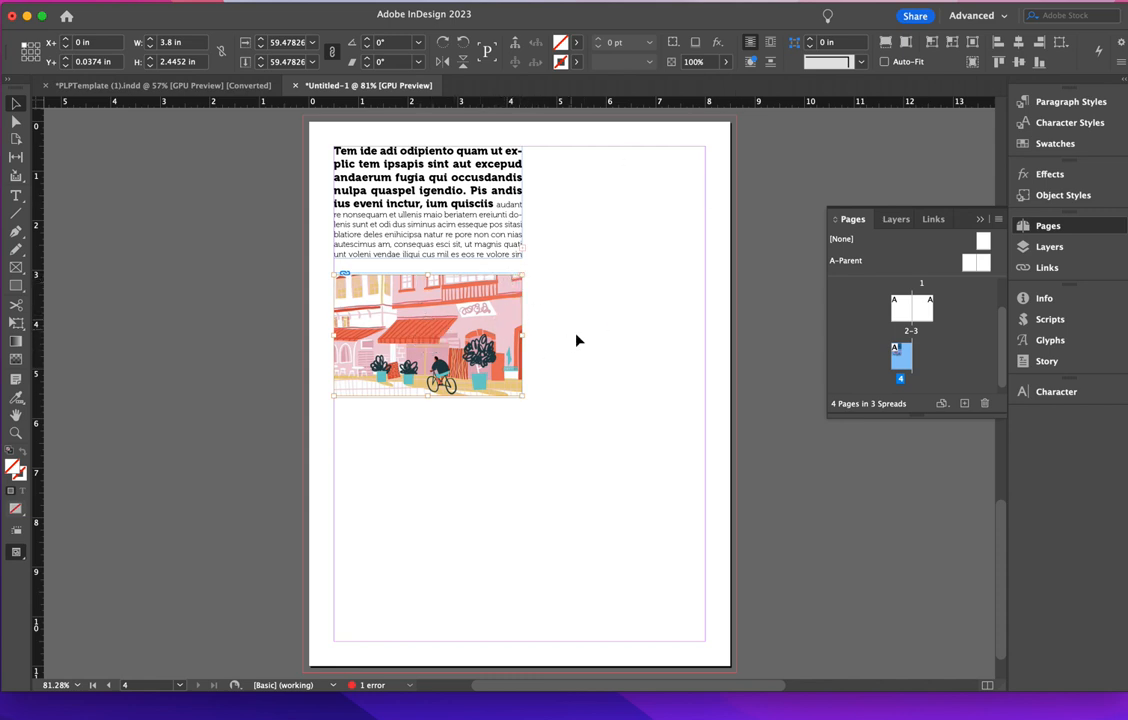
left_click(601, 374)
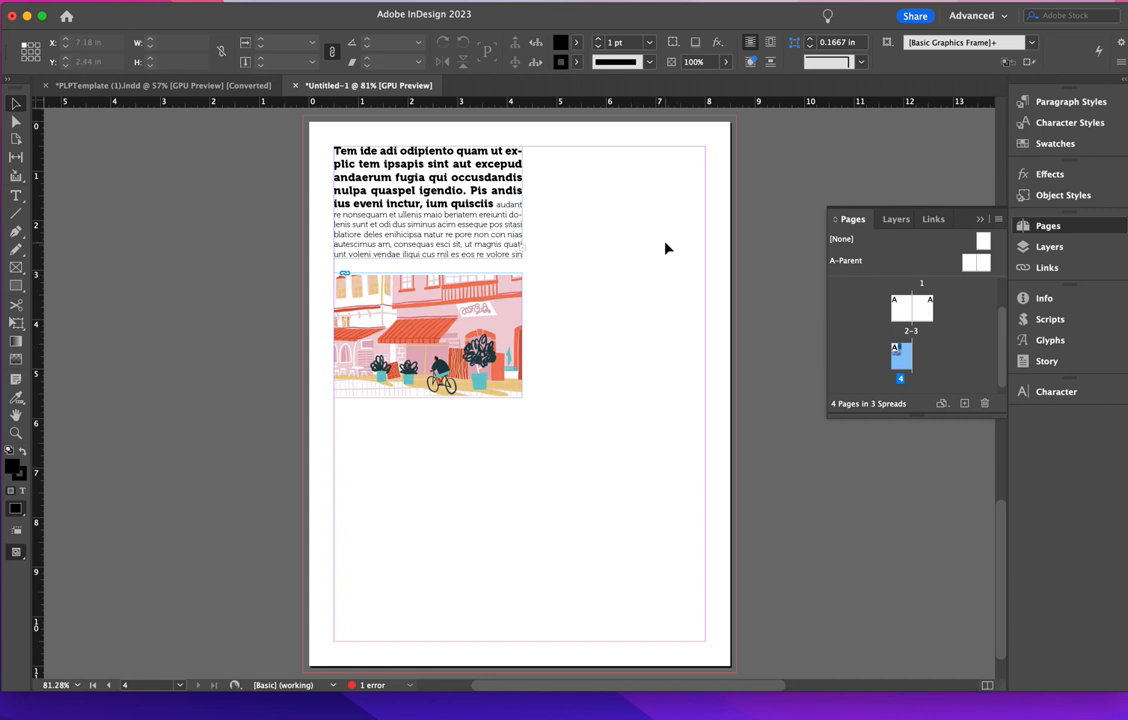
left_click(928, 1)
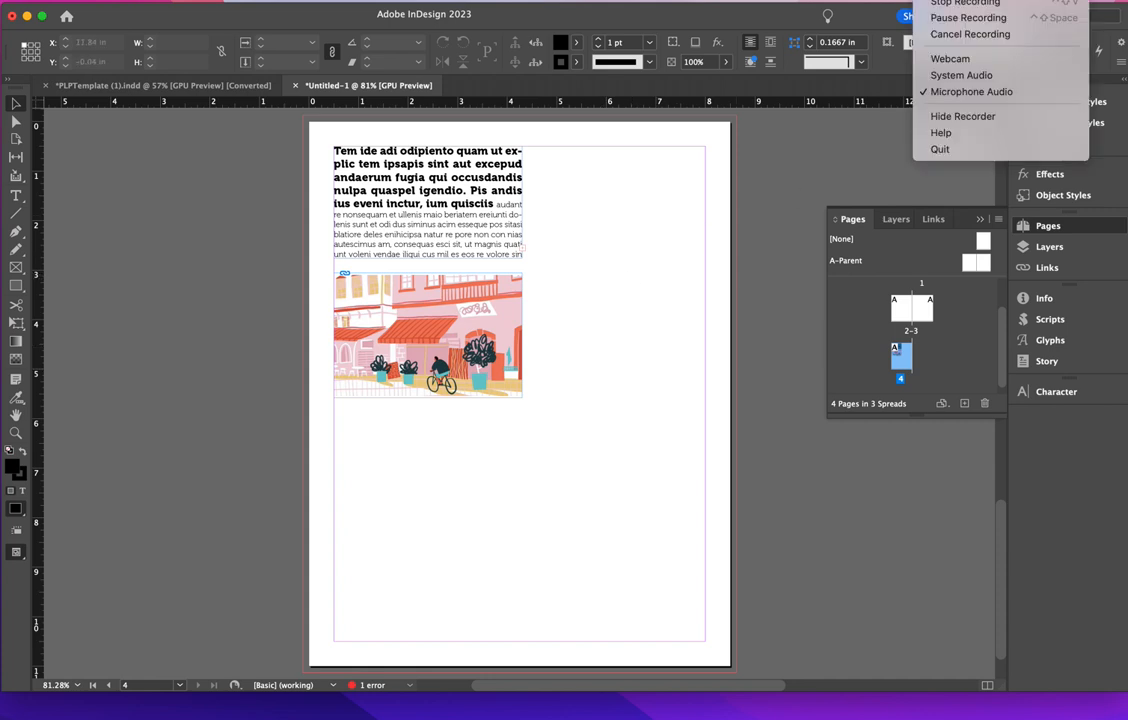
left_click(946, 19)
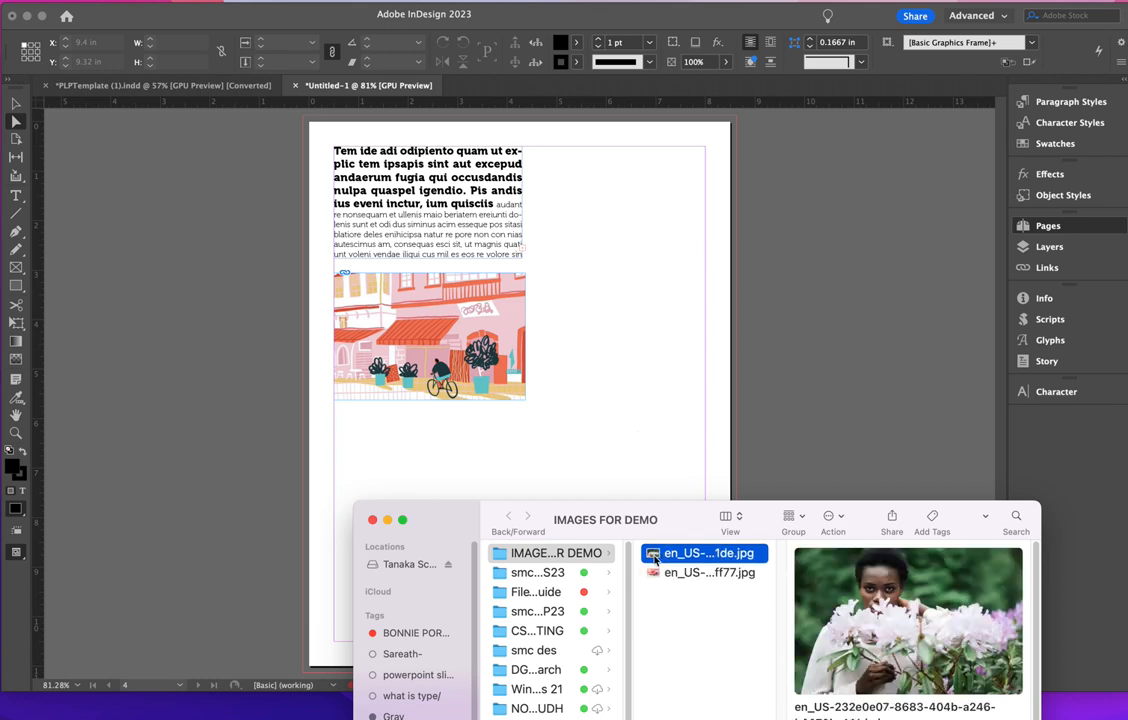
- Bring the woman-with-flowers JPEG from the IMAGES FOR DEMO folder onto page 4 below the illustration, in a frame about 4.14 × 3.36 in, leaving it deselected
left_click_drag(659, 556, 394, 455)
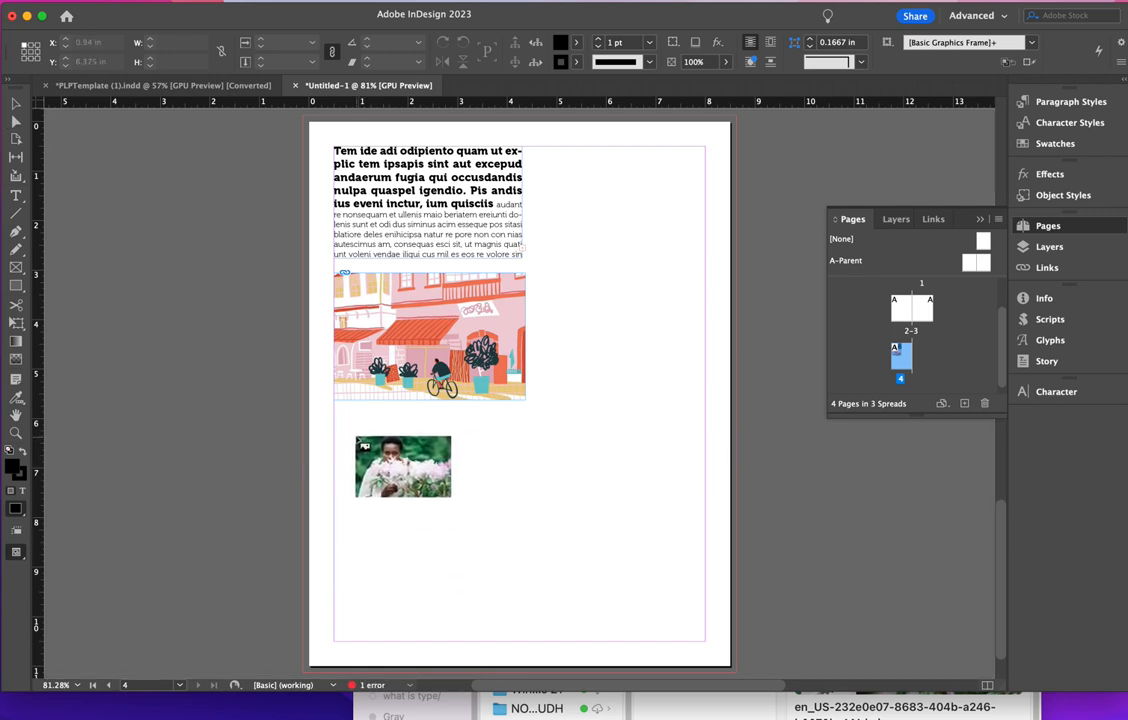
left_click_drag(355, 437, 562, 604)
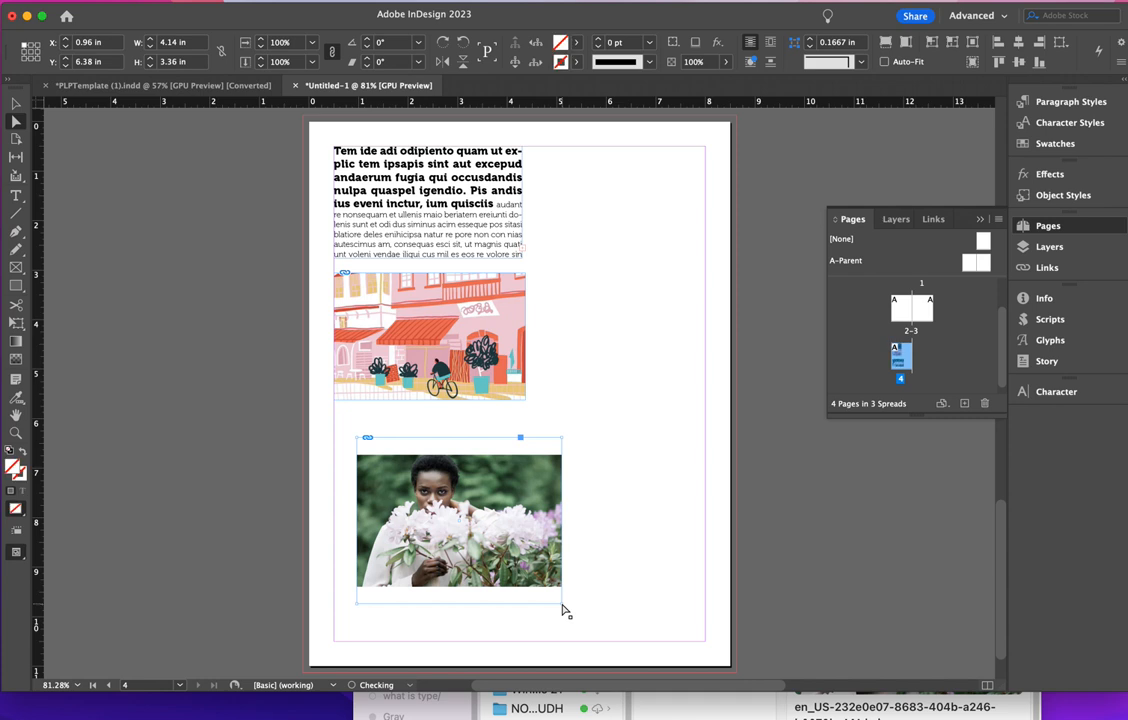
left_click(609, 430)
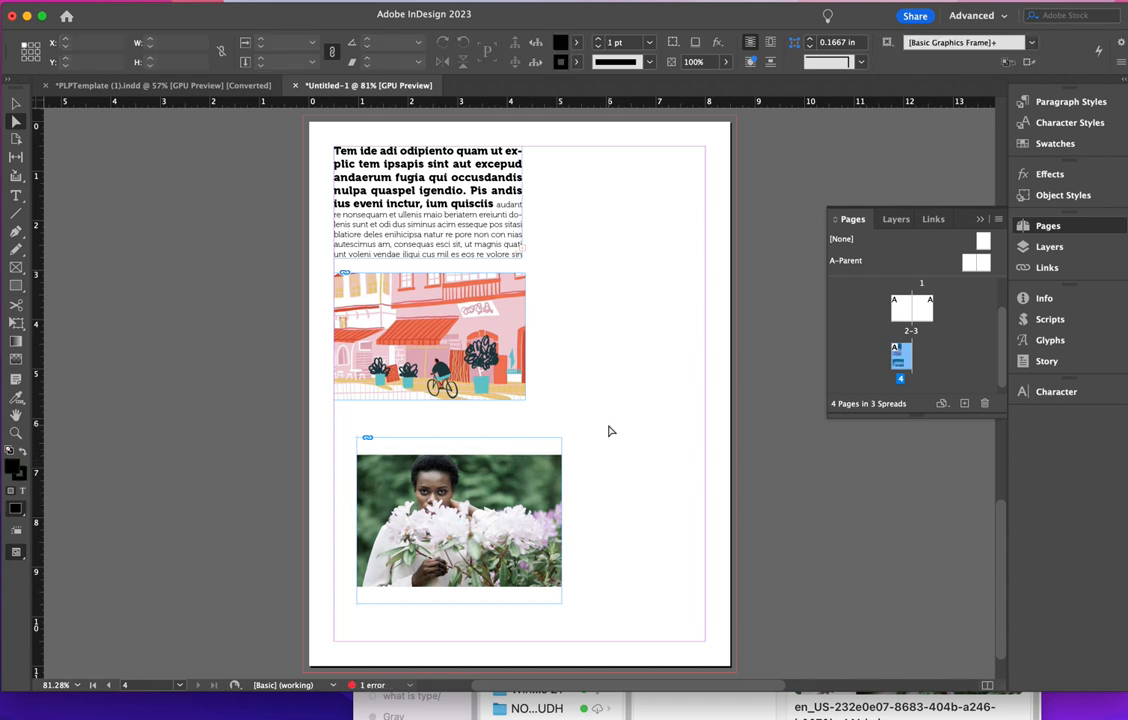
left_click(393, 545)
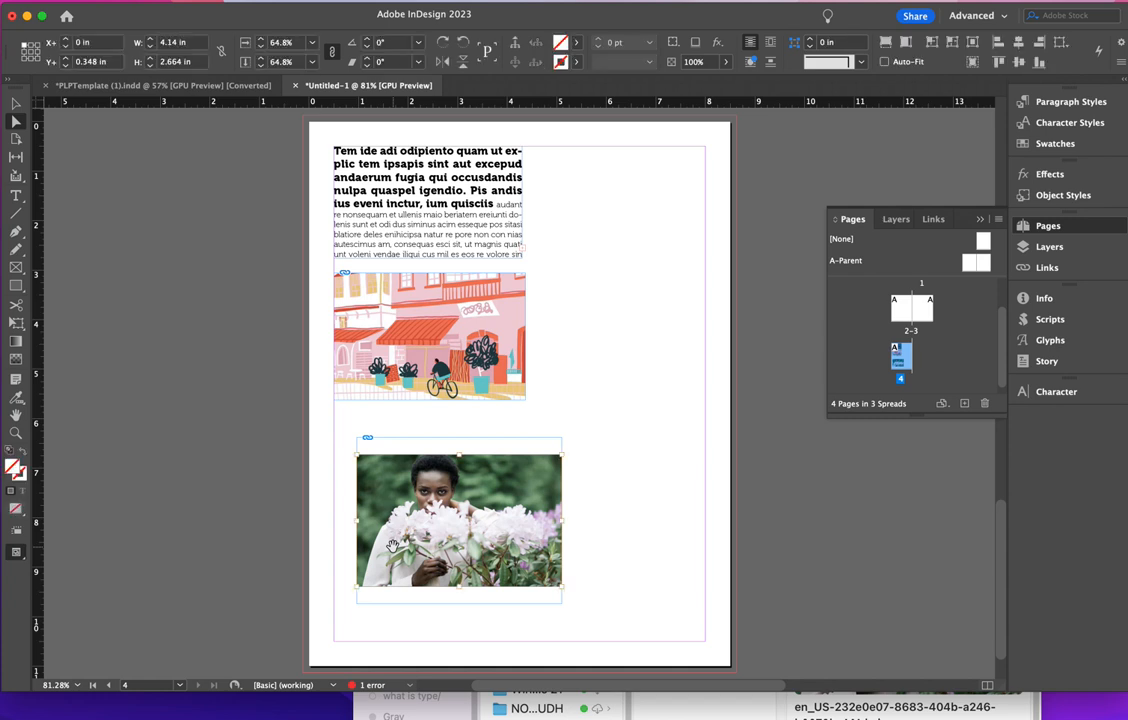
left_click(629, 463)
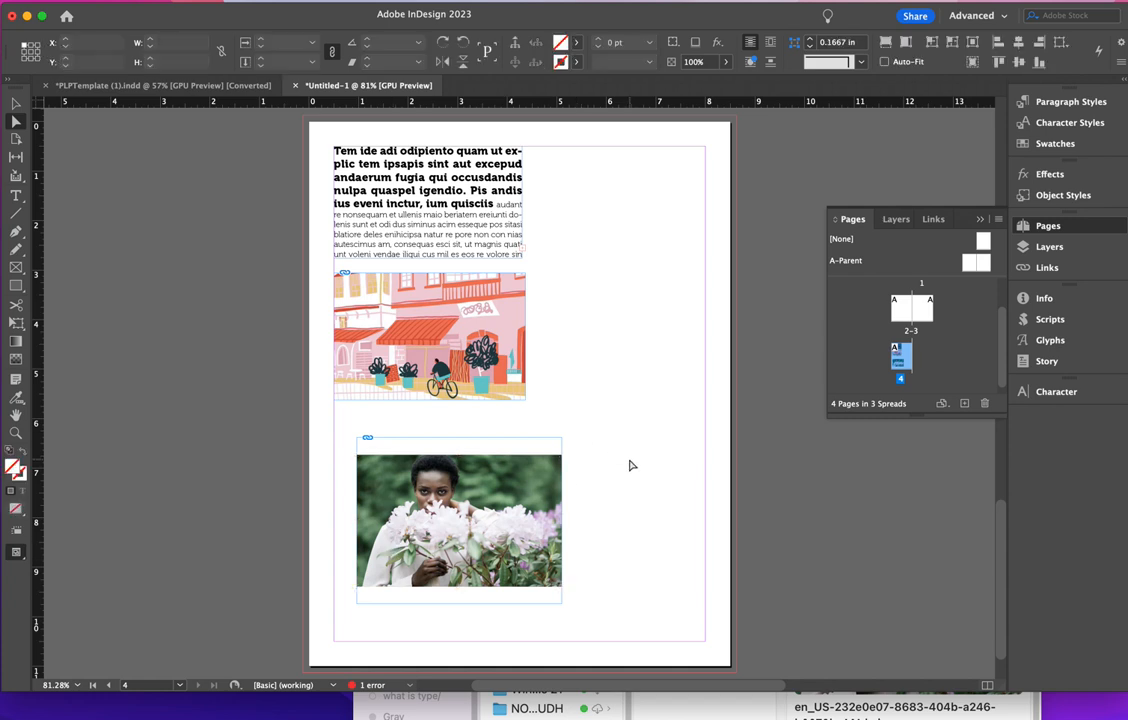
left_click(453, 511)
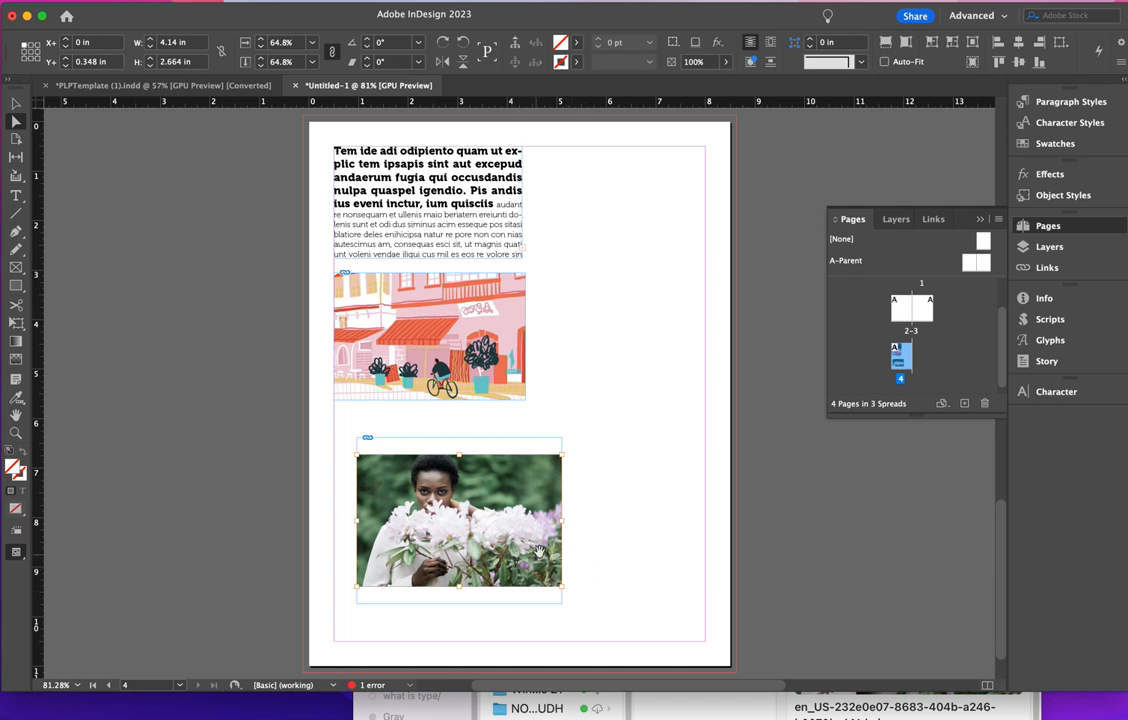
left_click(610, 388)
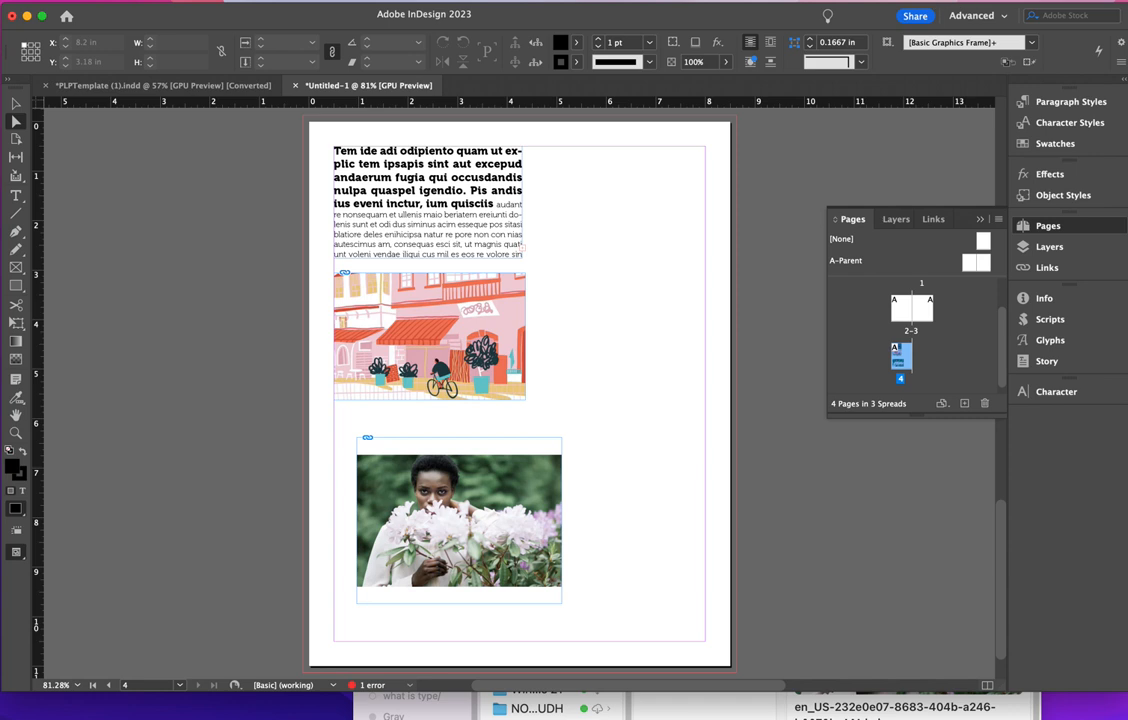
left_click(922, 0)
left_click(942, 18)
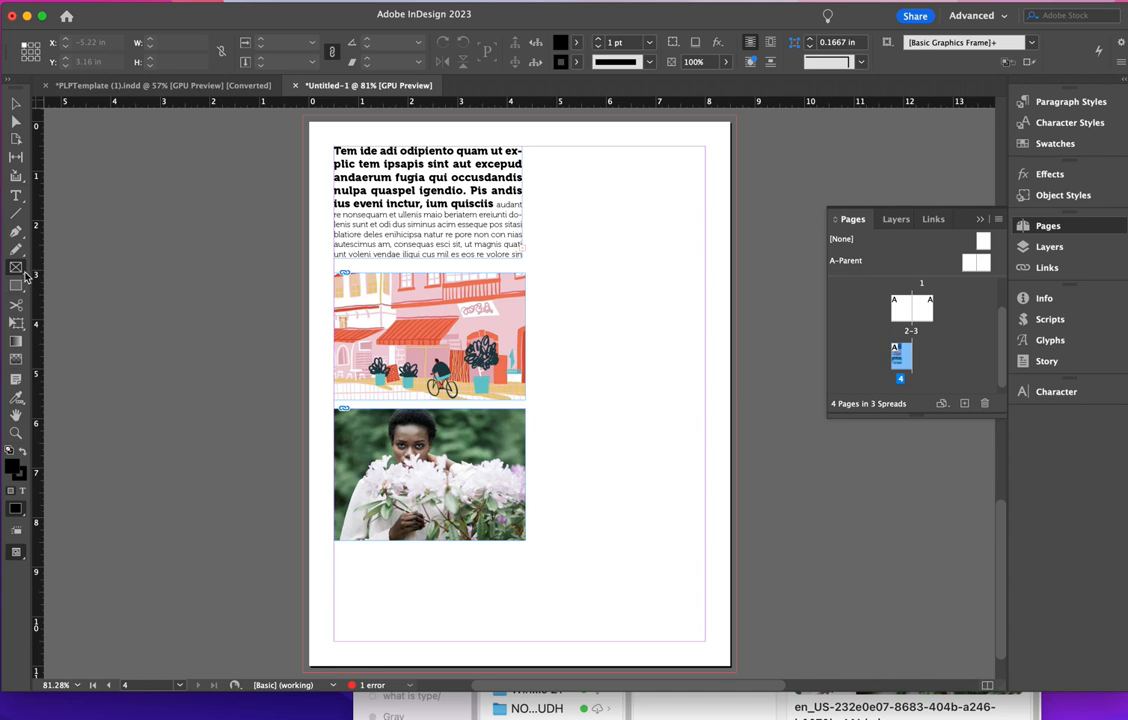
- Draw a rectangle frame about 3.34 × 5.4 in beside the two images, extending to the page's right margin and their combined height
left_click(24, 276)
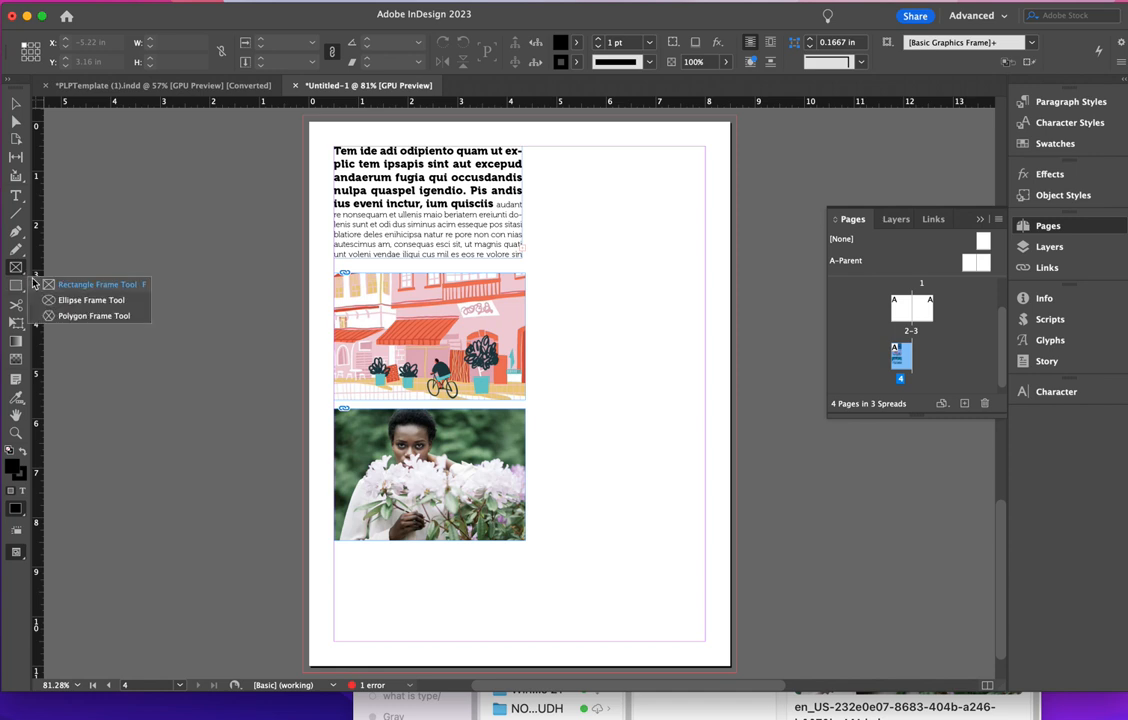
left_click(60, 284)
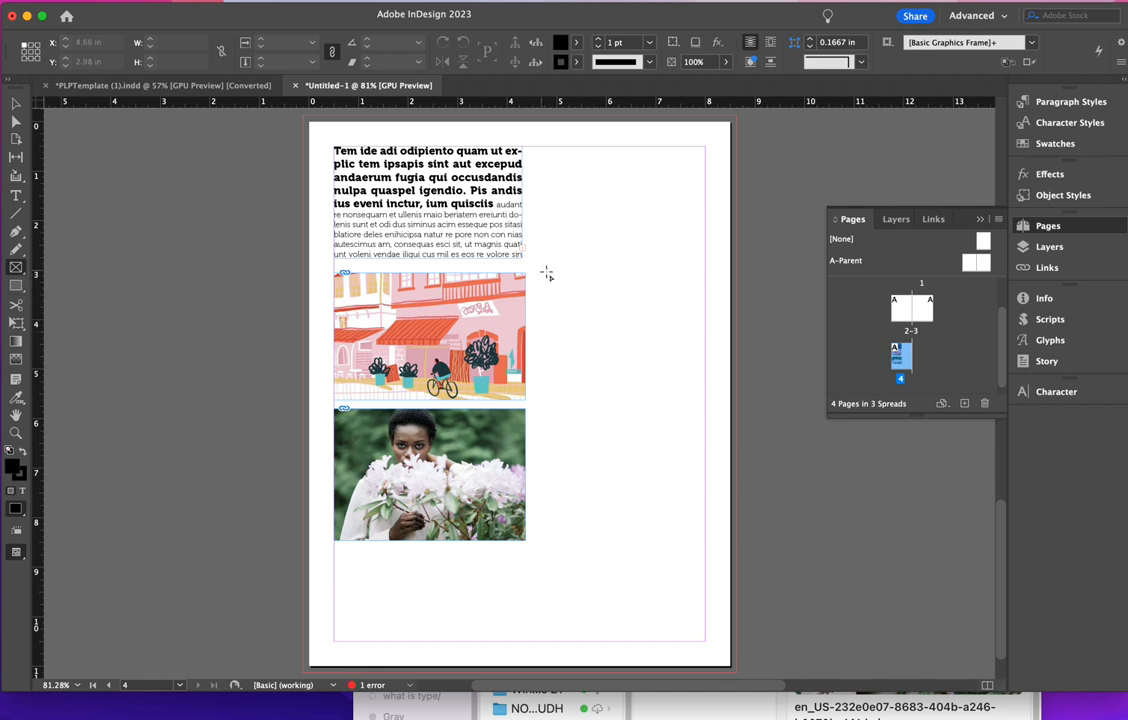
left_click_drag(540, 273, 706, 545)
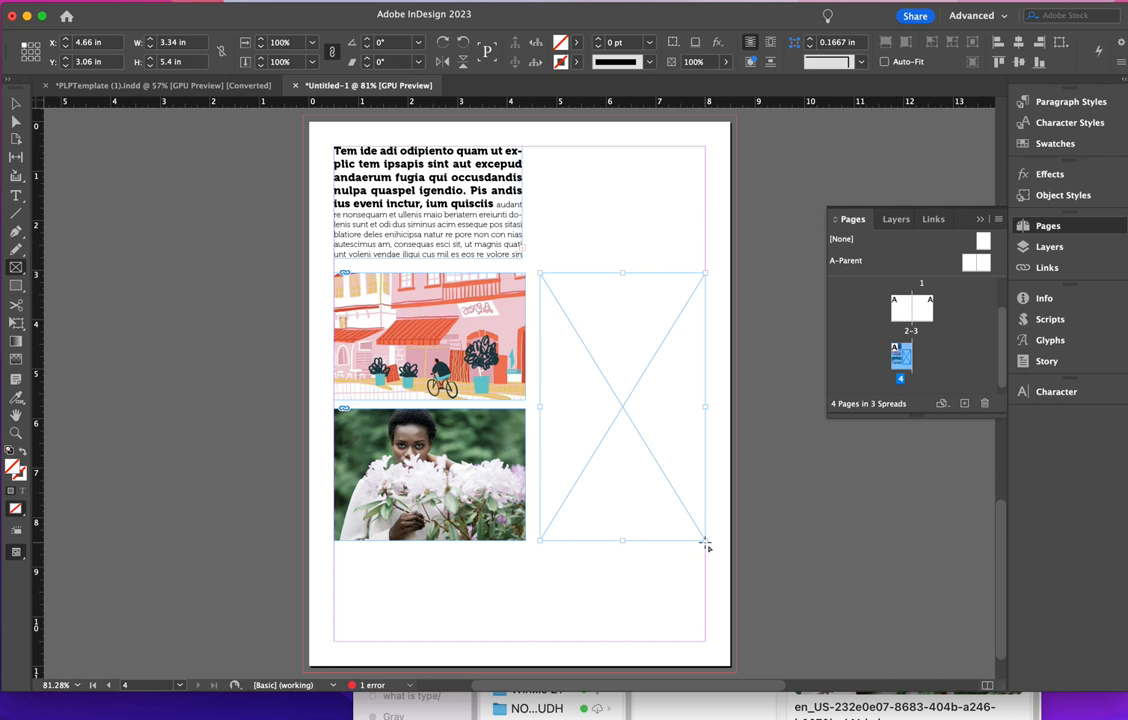
- Place 1_0kJFosfH6N2EcEWPqp4KQA.jpg from the Desktop into the empty rectangle frame and fill the frame proportionally
left_click(4, 1)
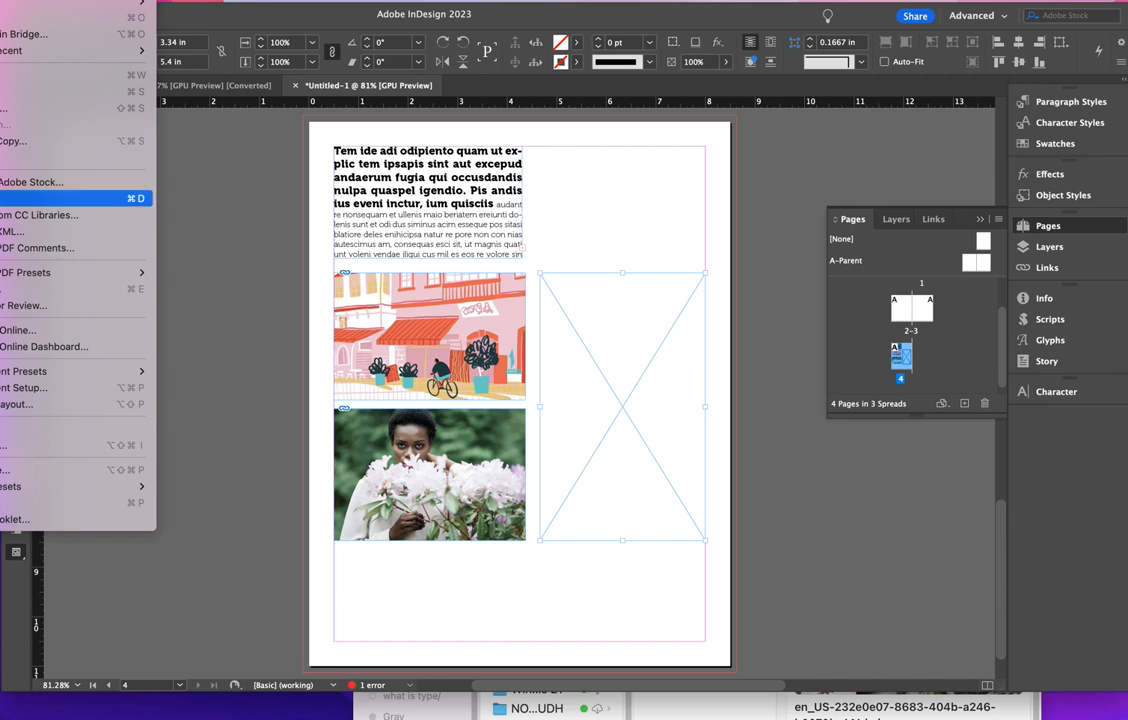
left_click(70, 198)
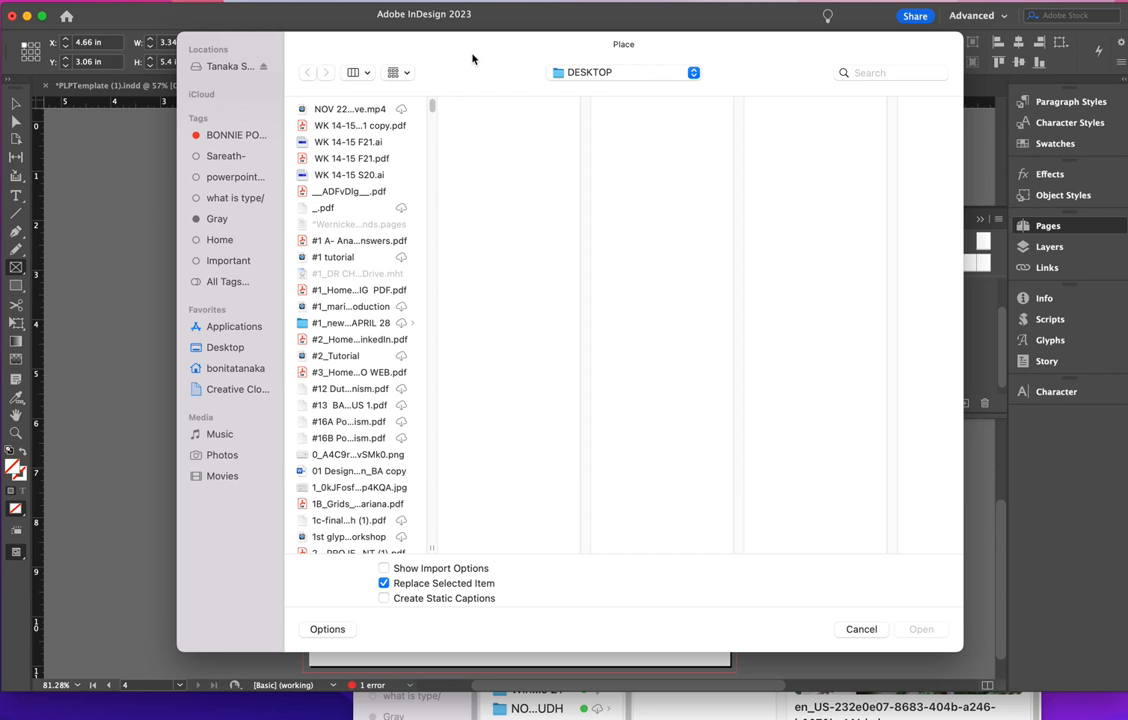
left_click_drag(472, 58, 588, 246)
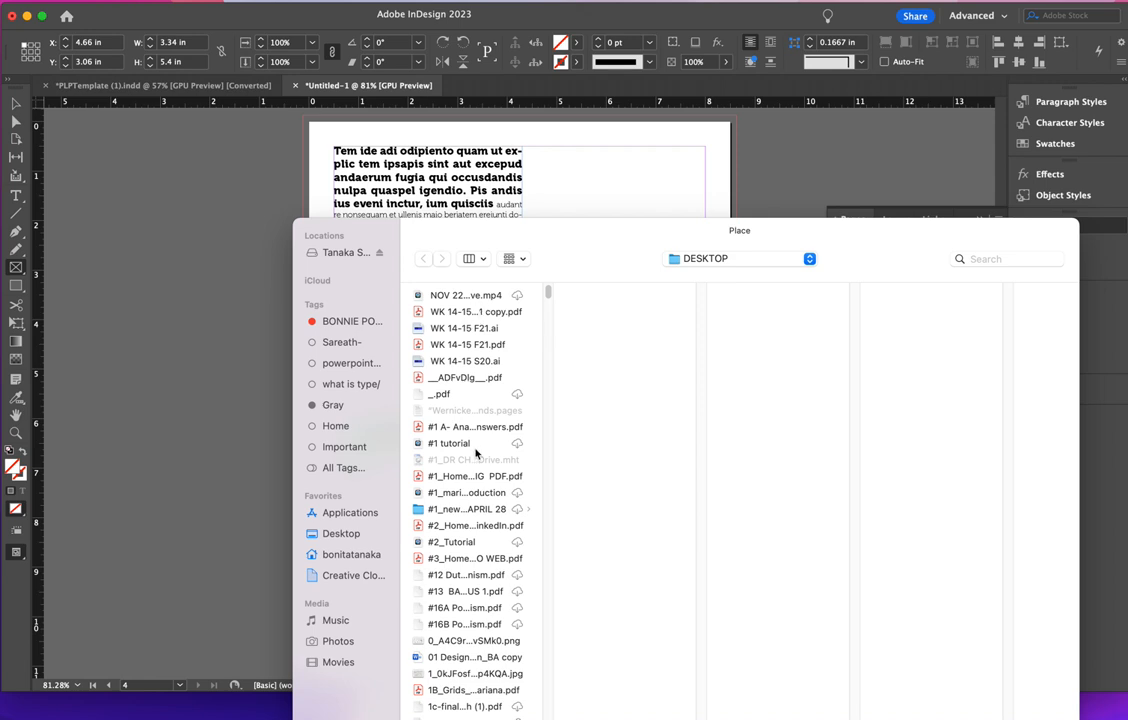
scroll(476, 453, "down", 2)
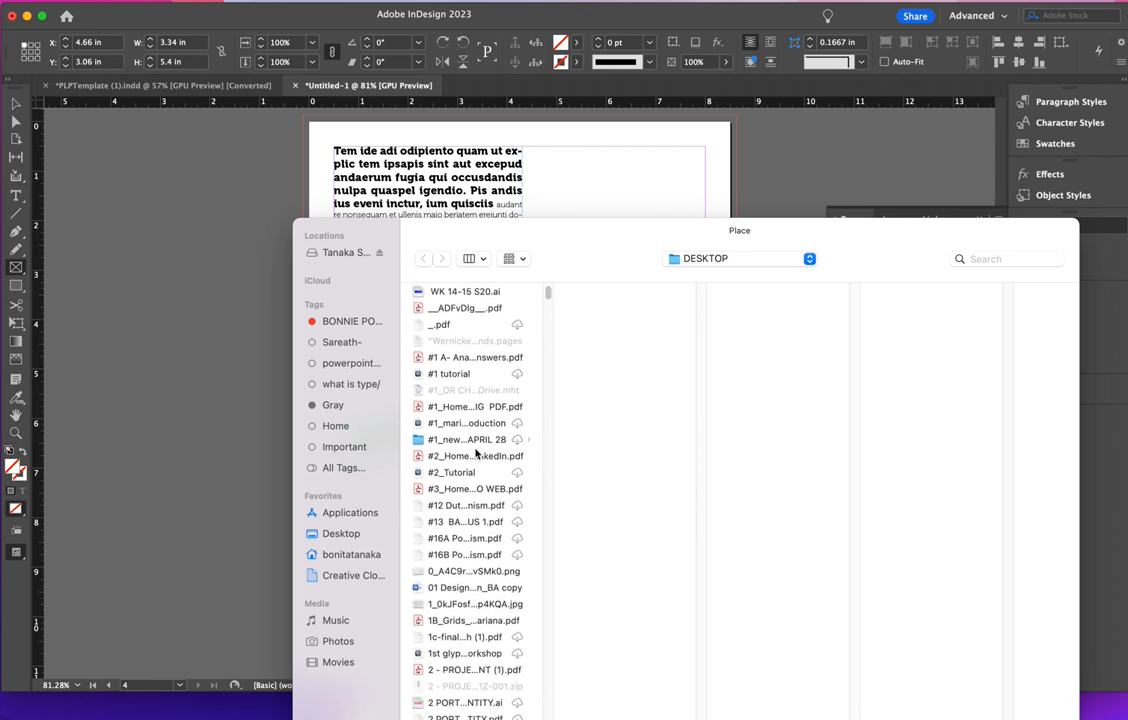
left_click(484, 604)
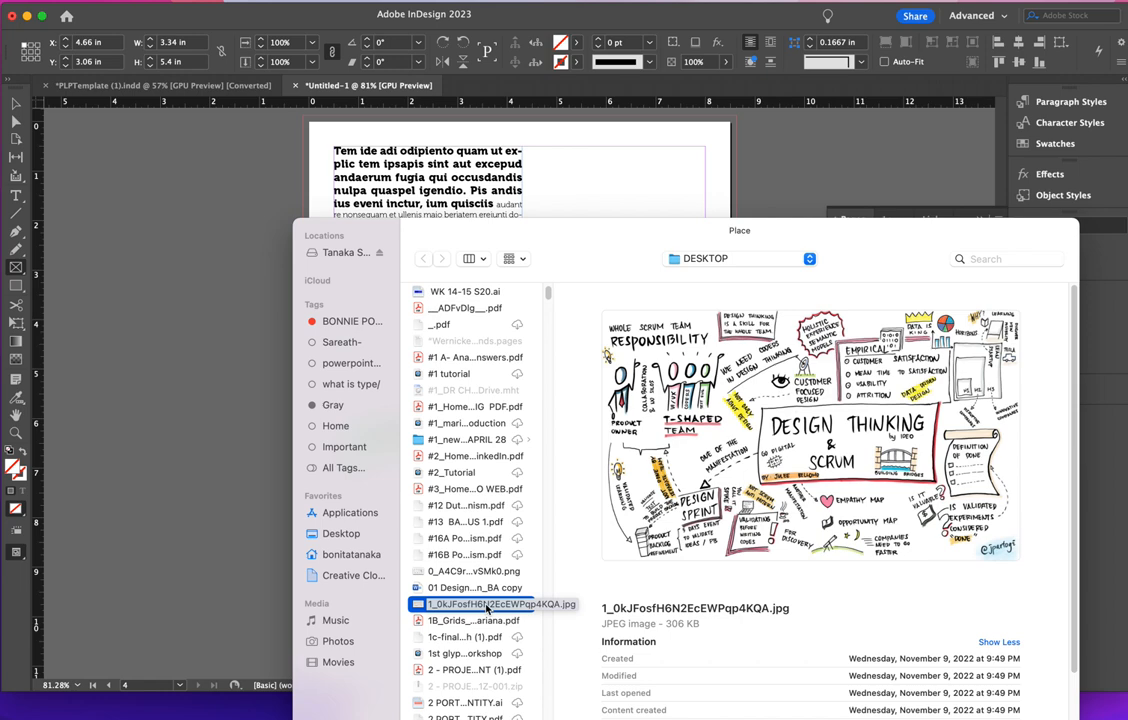
left_click_drag(866, 236, 603, 108)
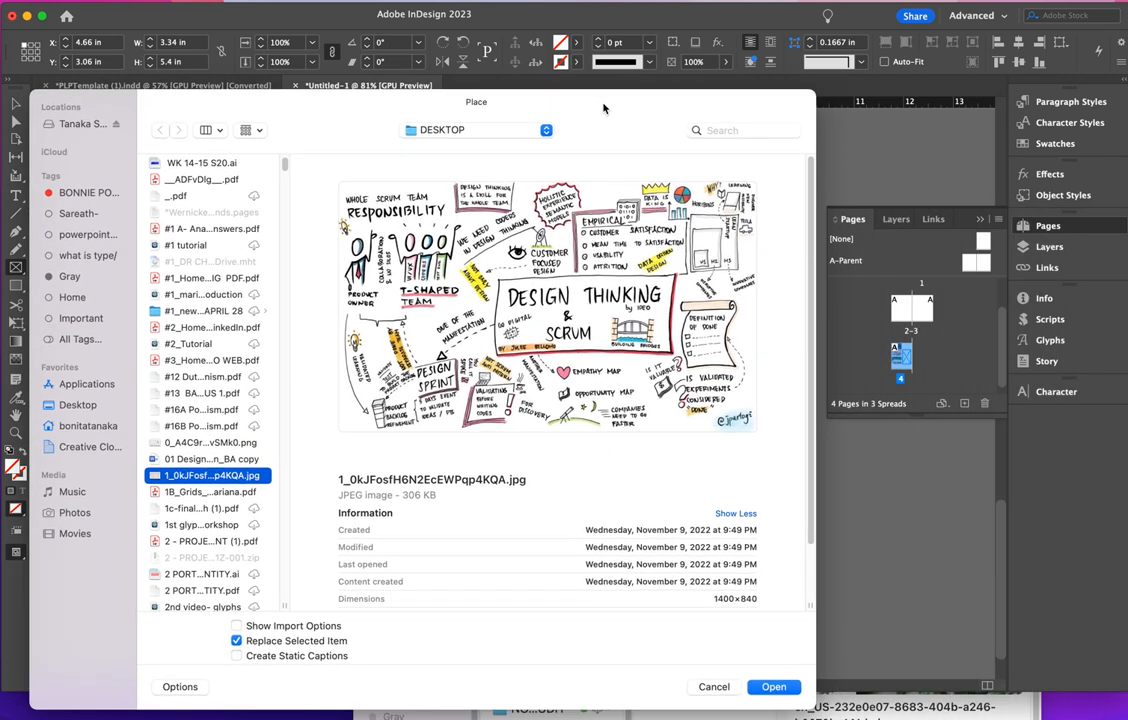
left_click(774, 687)
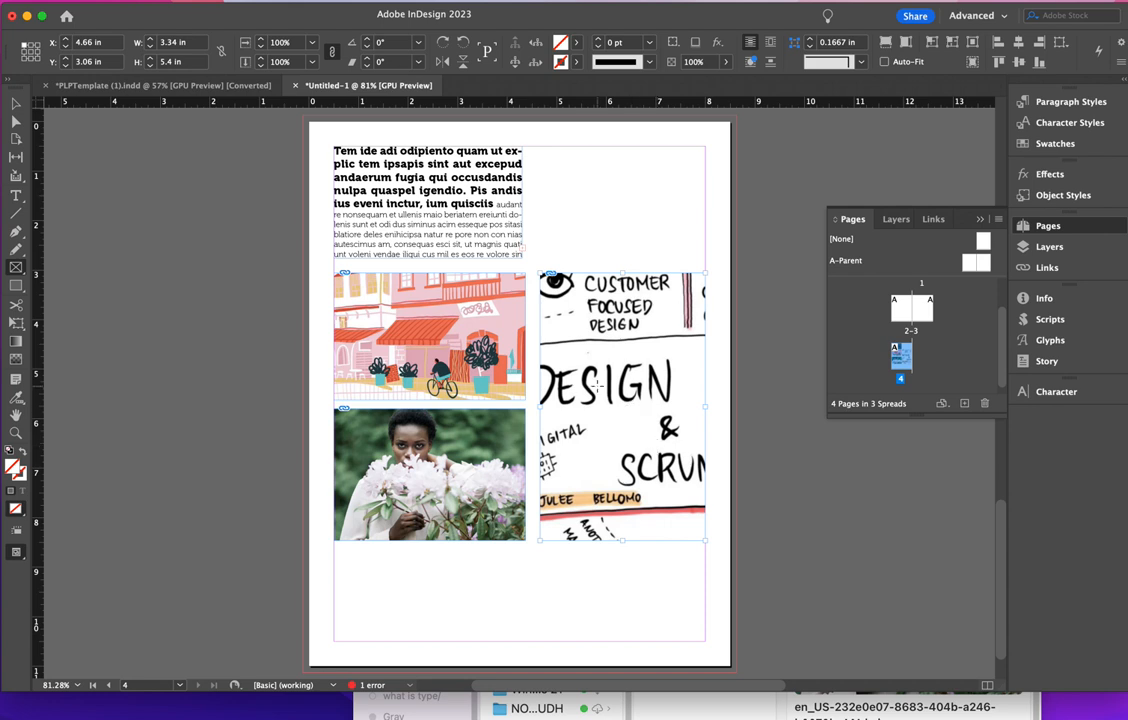
left_click(885, 43)
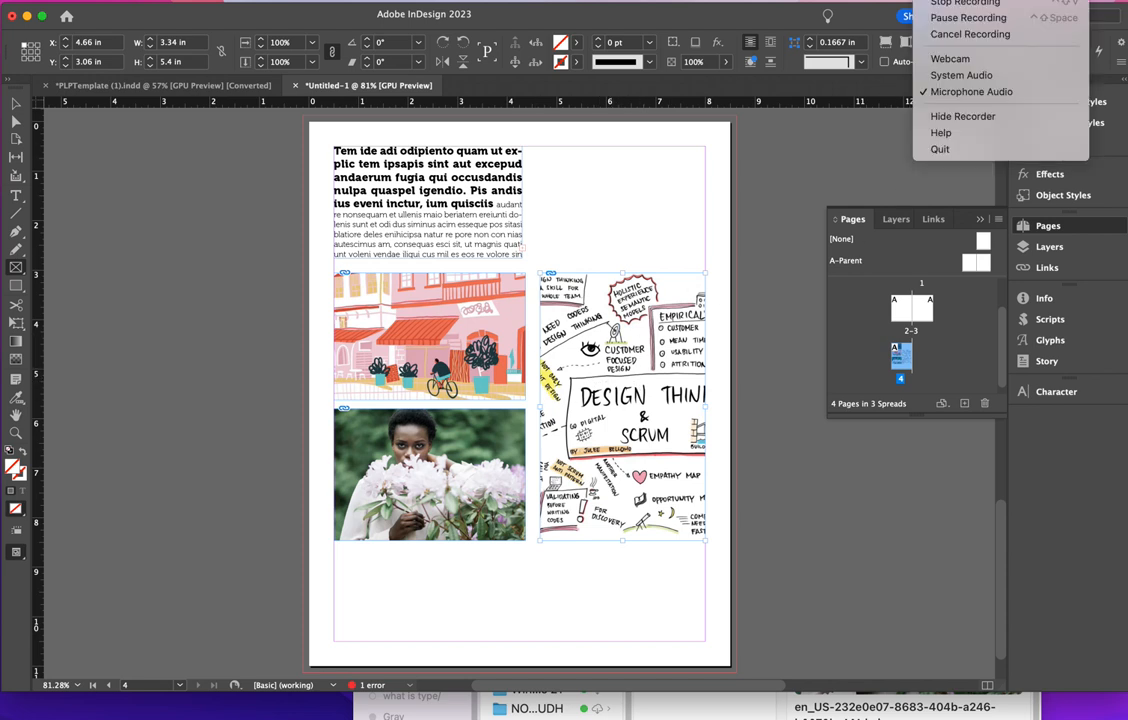
left_click(935, 22)
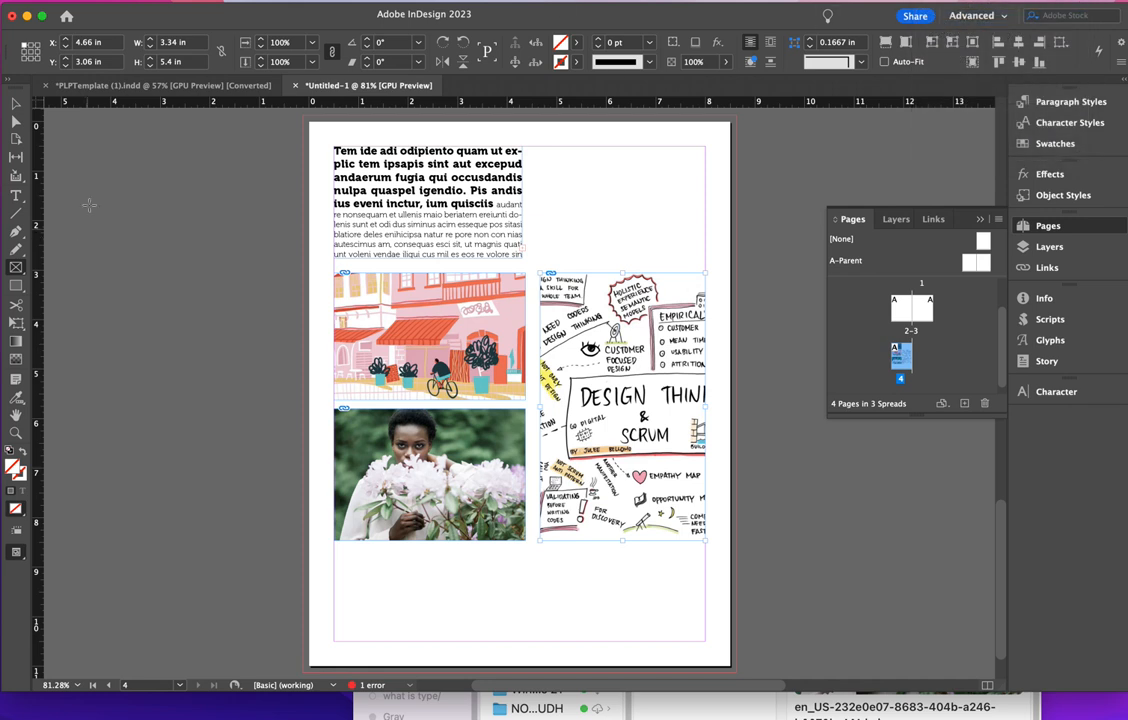
- Draw a rectangle frame about 7.5 × 2.26 in below the images, spanning the page from margin to margin
left_click(22, 263)
left_click_drag(336, 549, 704, 658)
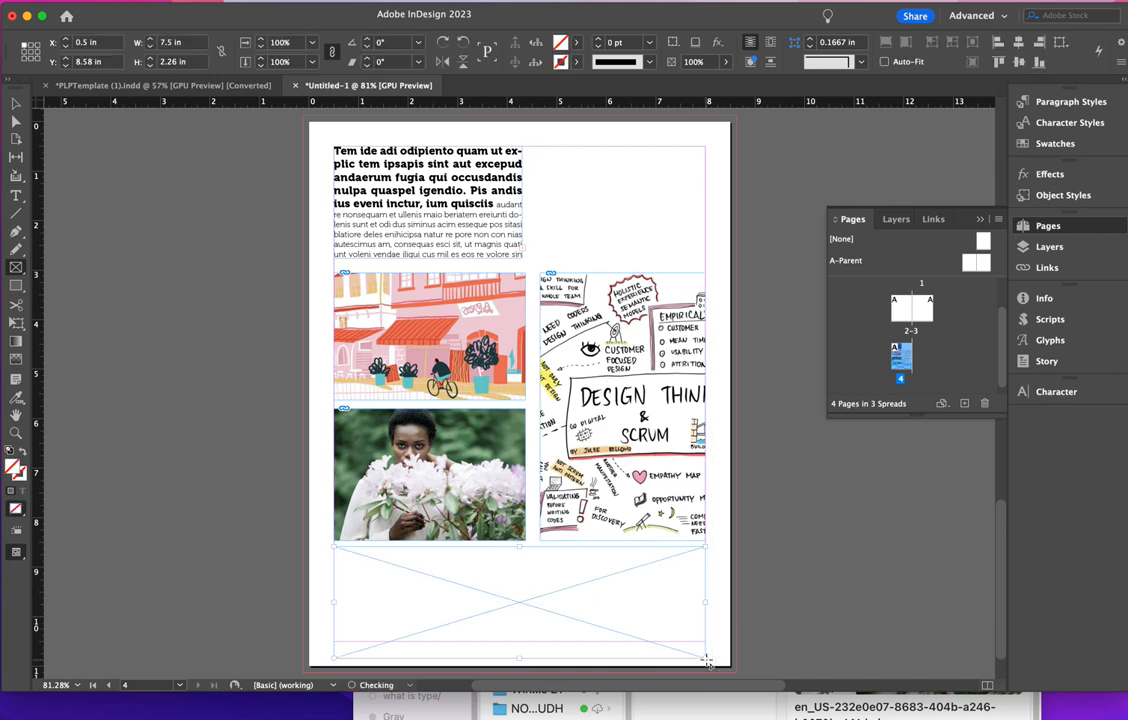
- Delete the Design Thinking image frame beside the illustration and the woman-with-flowers photo
scroll(467, 404, "down", 5)
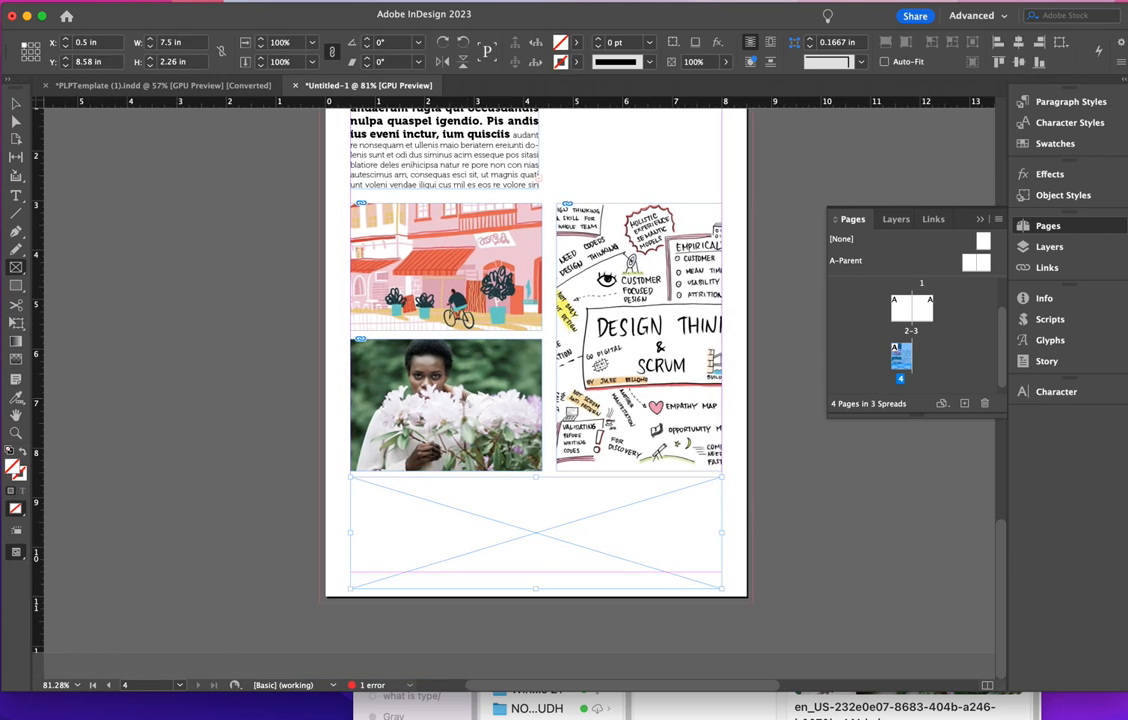
left_click(15, 104)
scroll(269, 272, "up", 10)
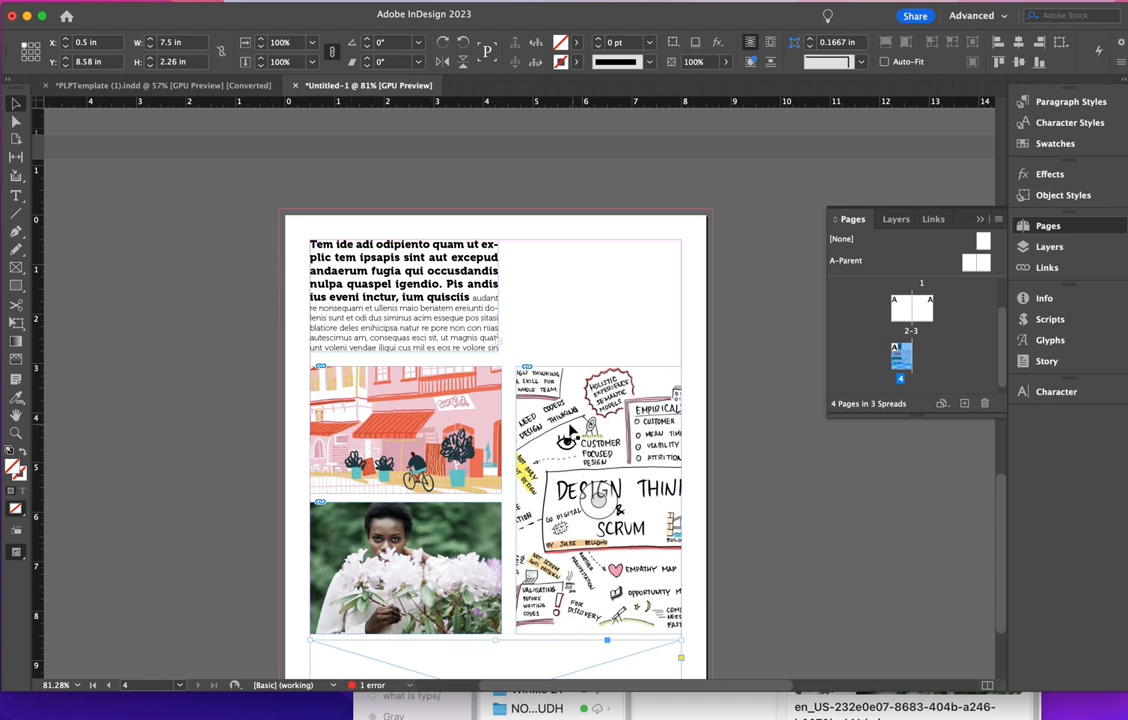
left_click(572, 432)
key("Delete")
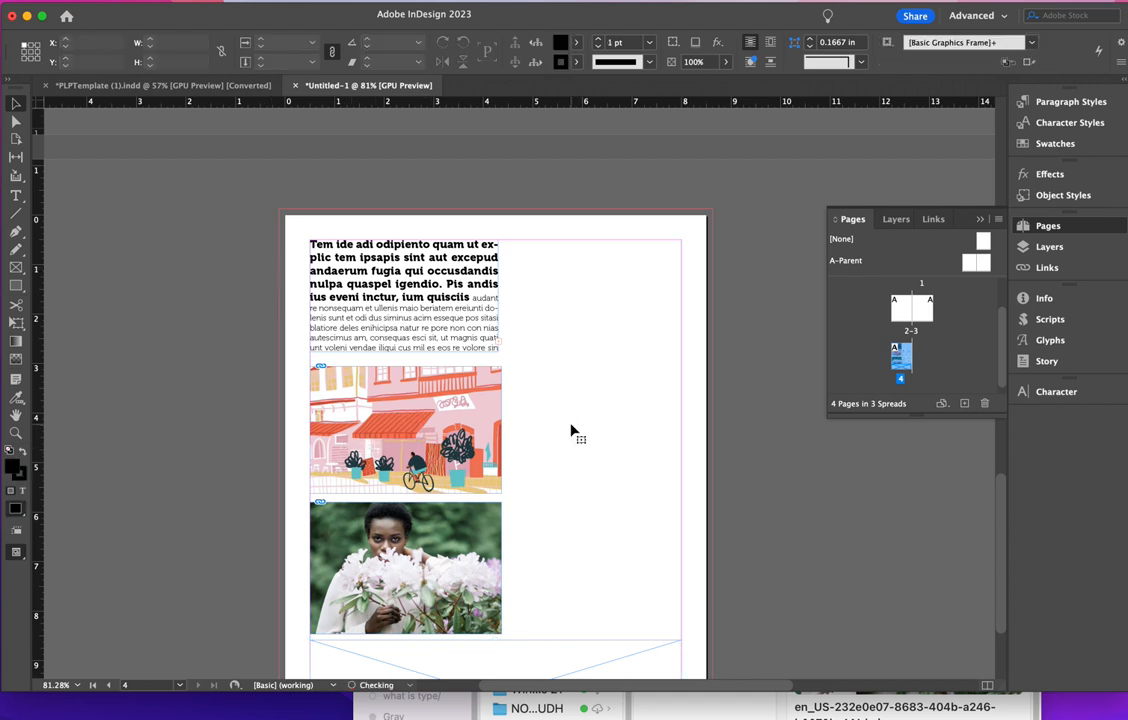
- Duplicate the woman-with-flowers photo to the right of the illustration, at about X 4.46 in, Y 3.01 in, and delete the original
left_click(345, 595)
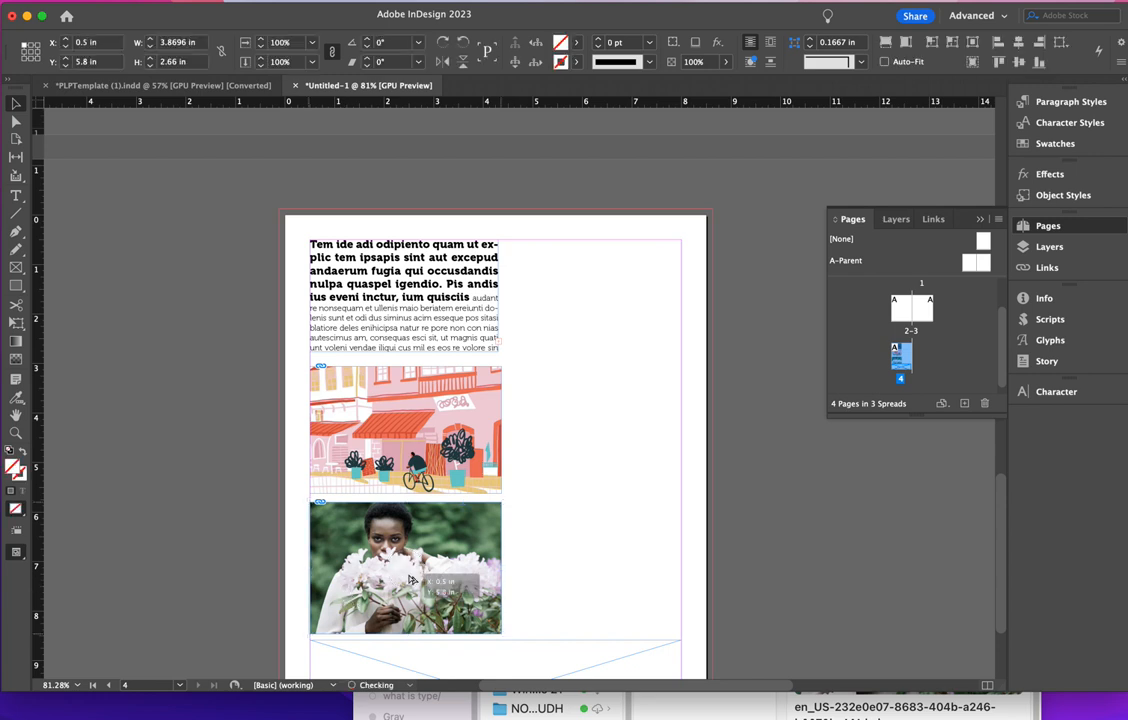
left_click_drag(347, 535, 570, 406)
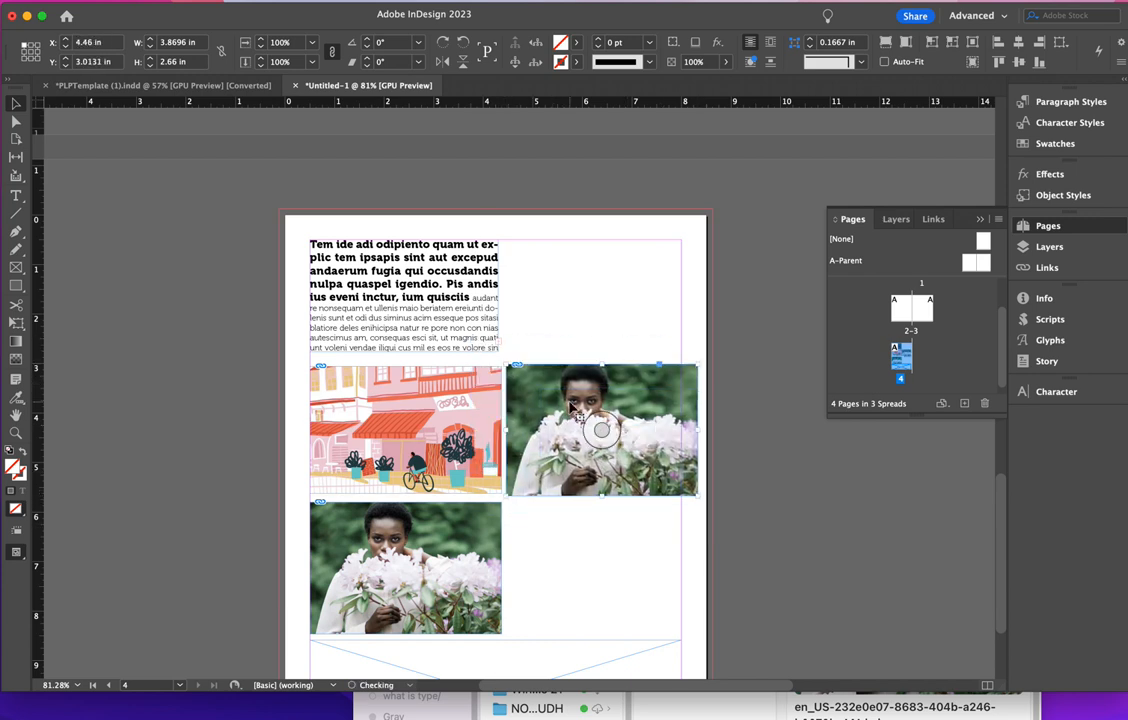
left_click(393, 572)
key("Delete")
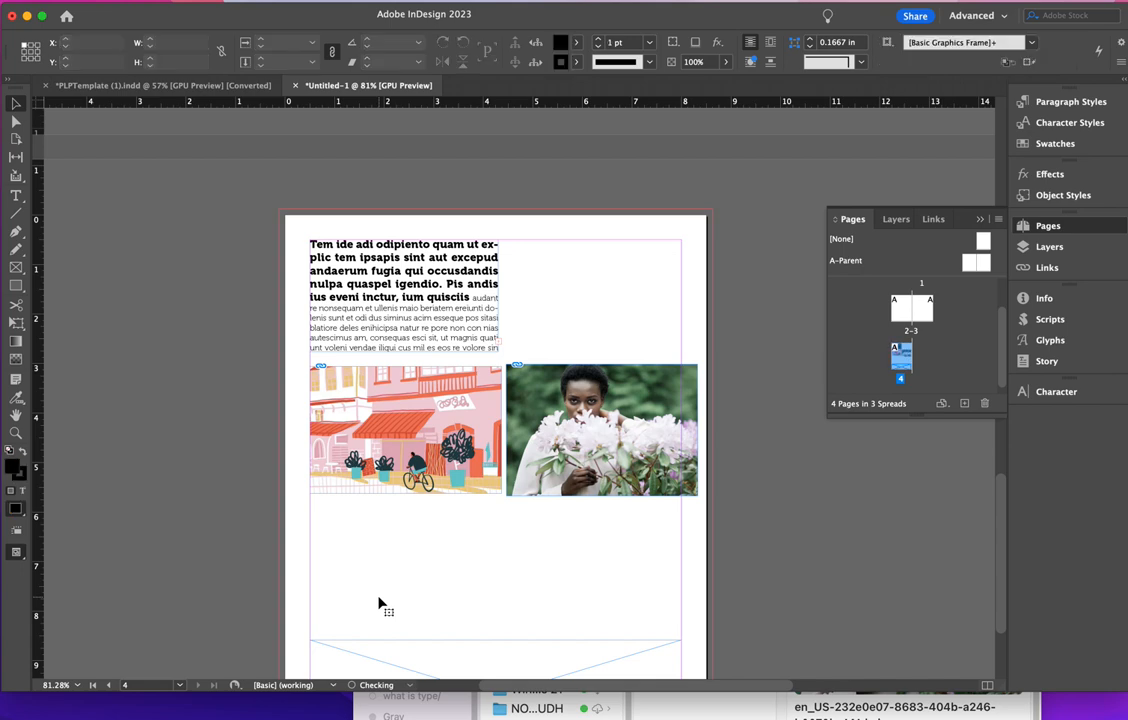
- Move the empty full-width frame up to about Y 6.3 in and extend its lower edge to a height of about 3.16 in
left_click_drag(433, 640, 428, 566)
scroll(342, 645, "down", 3)
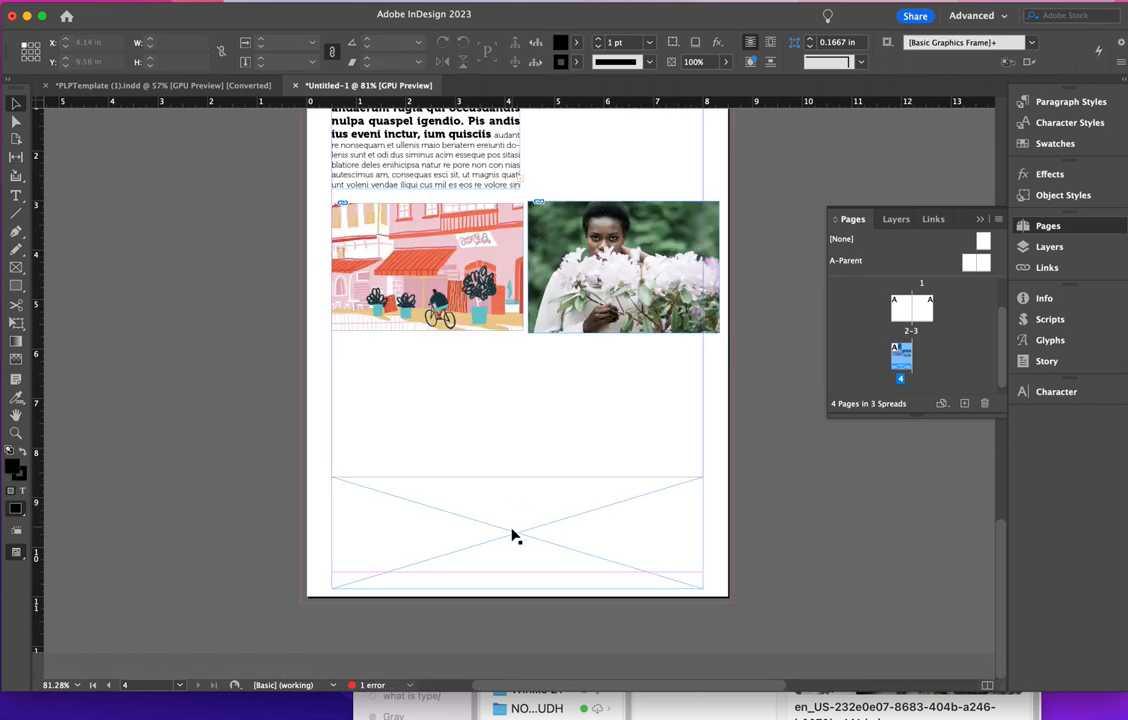
left_click_drag(513, 537, 513, 428)
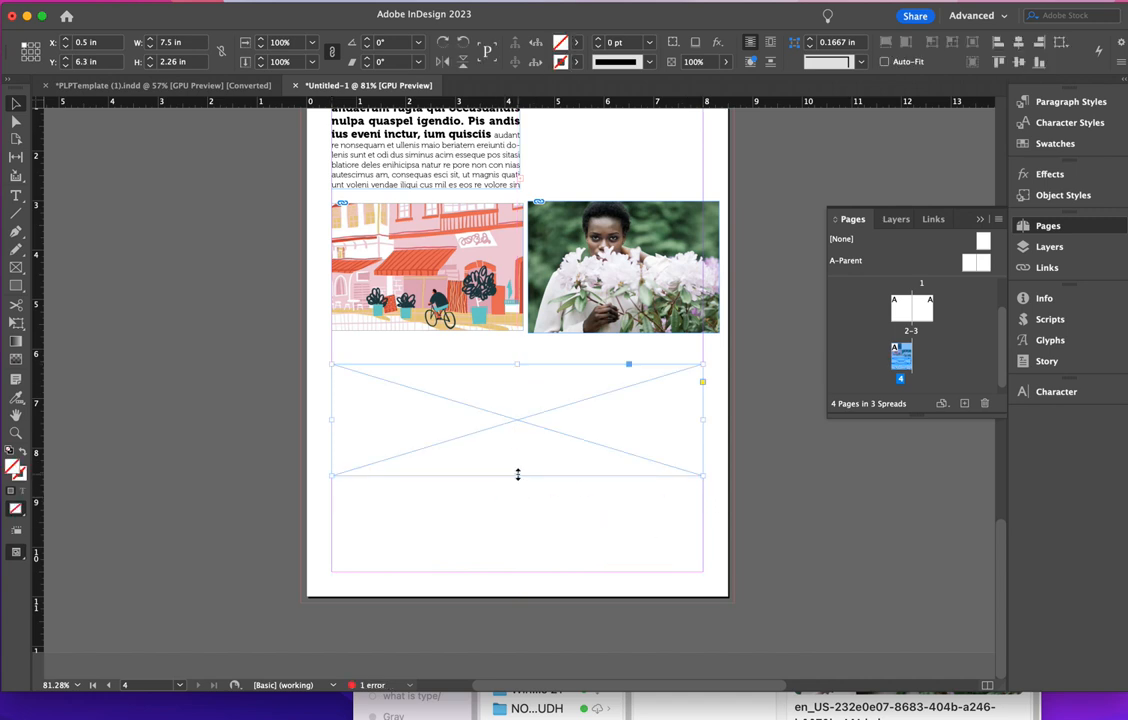
left_click_drag(517, 475, 521, 505)
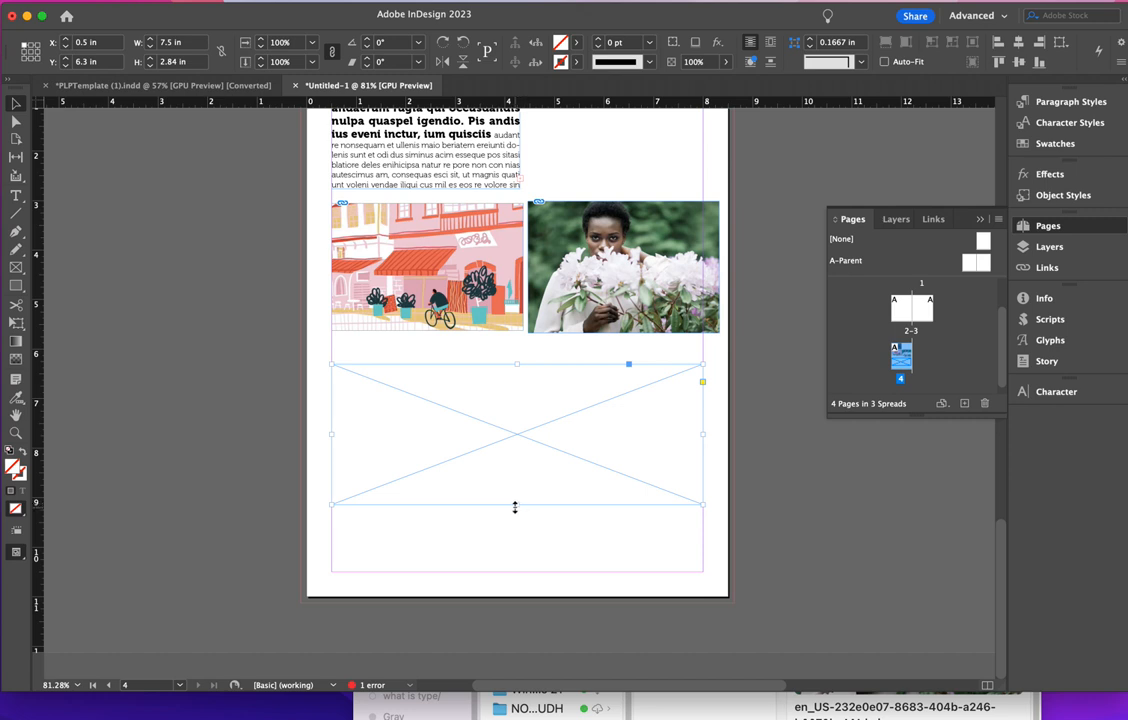
left_click_drag(516, 506, 517, 521)
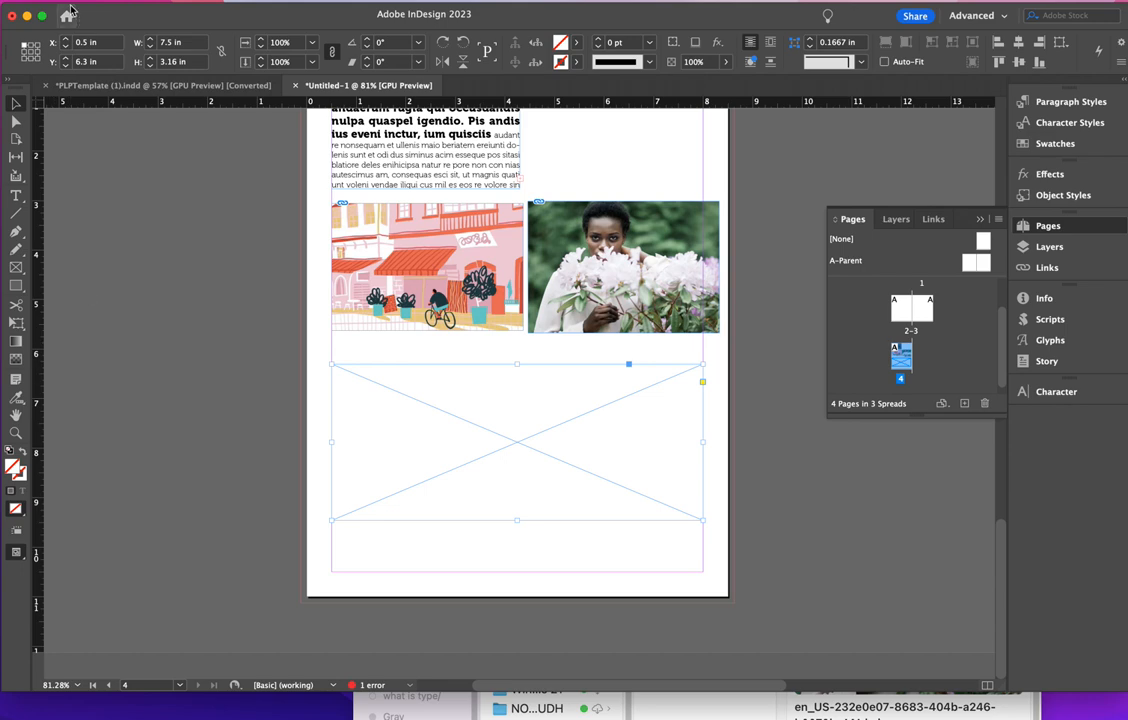
- Place 1_0kJFosfH6N2EcEWPqp4KQA.jpg from the DESKTOP folder into the empty full-width frame and fill the frame proportionally
left_click(2, 2)
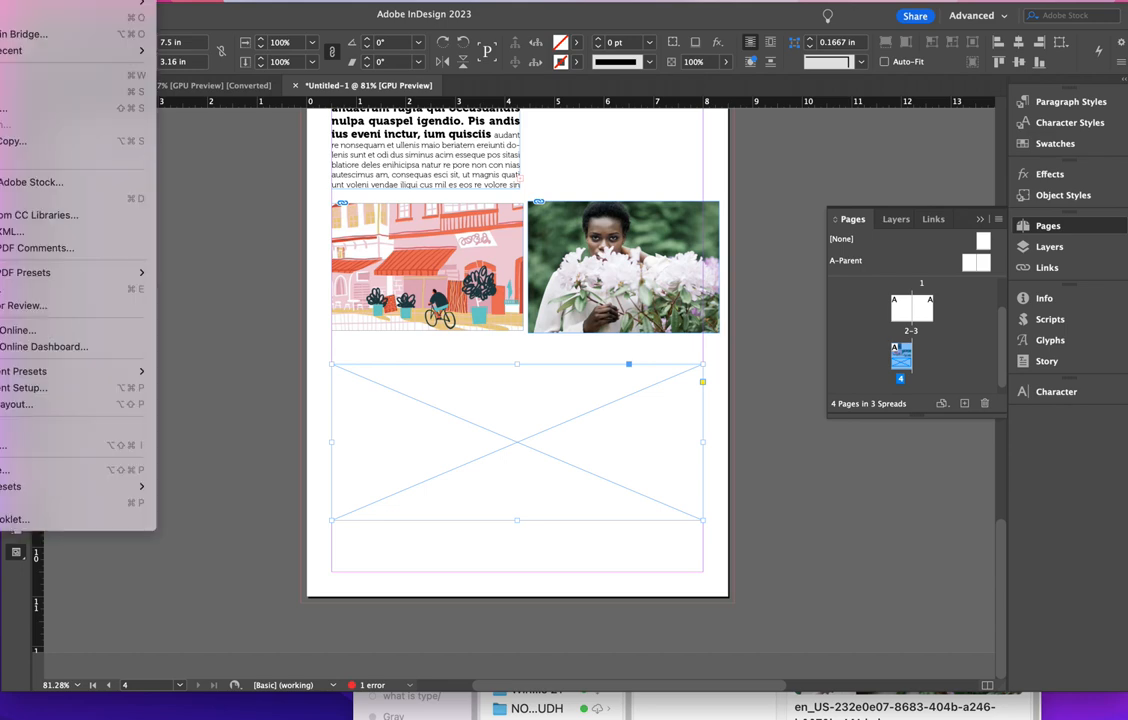
left_click(20, 198)
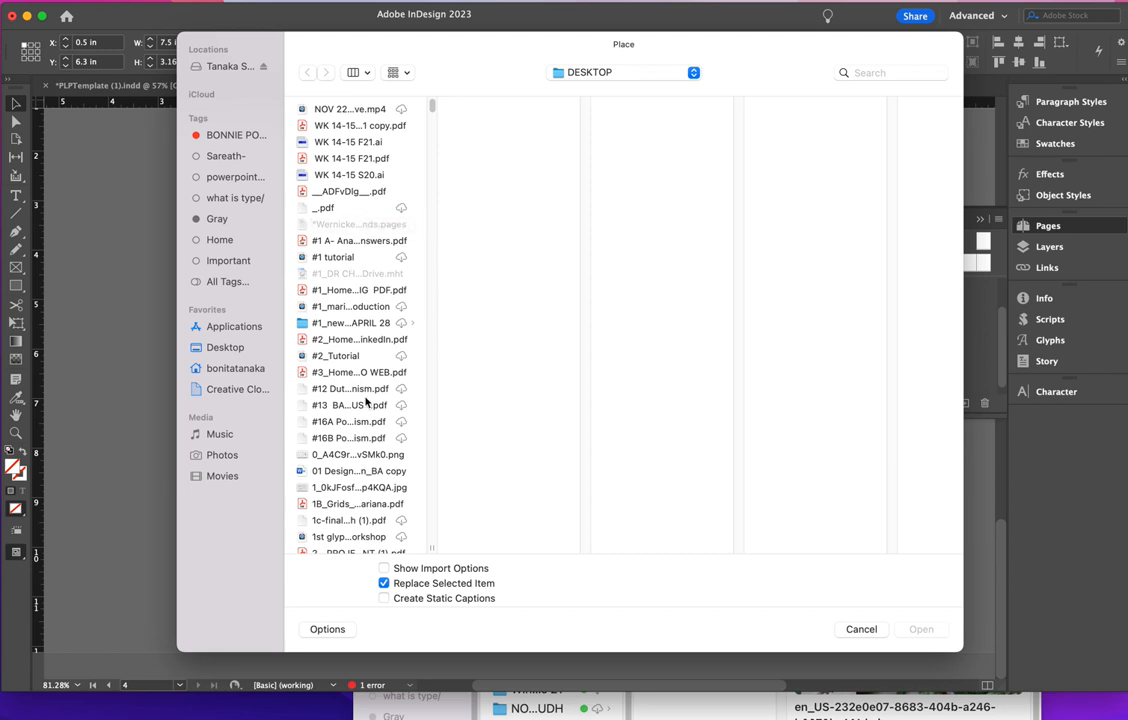
left_click(363, 488)
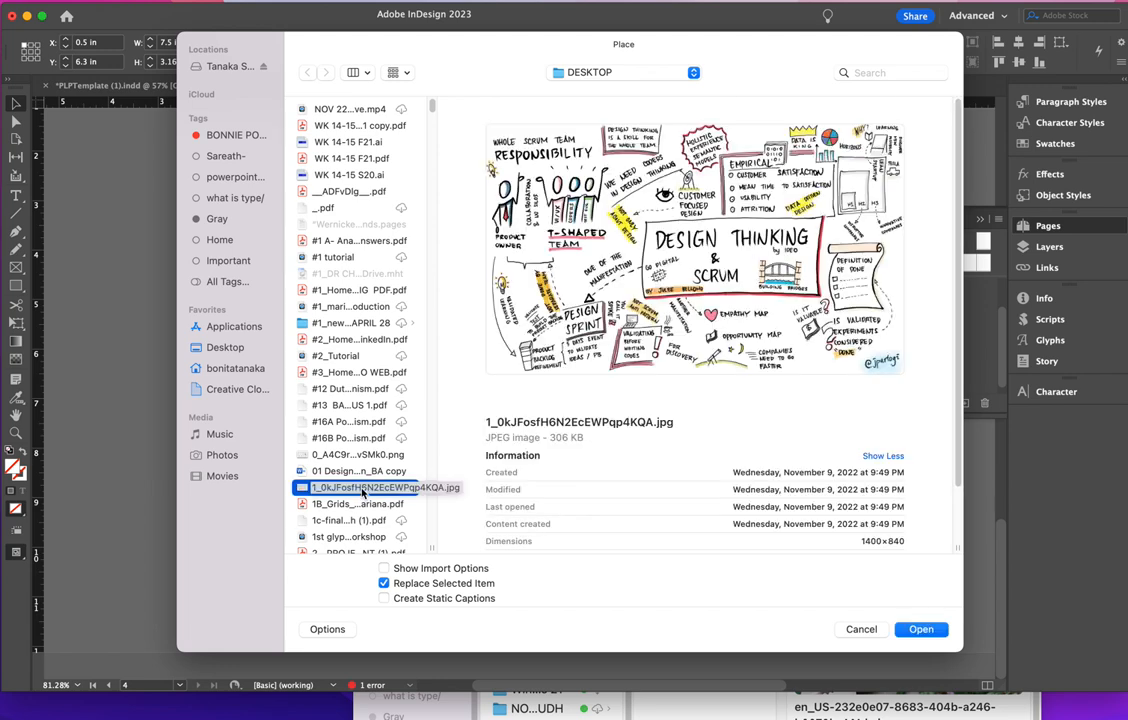
left_click(922, 630)
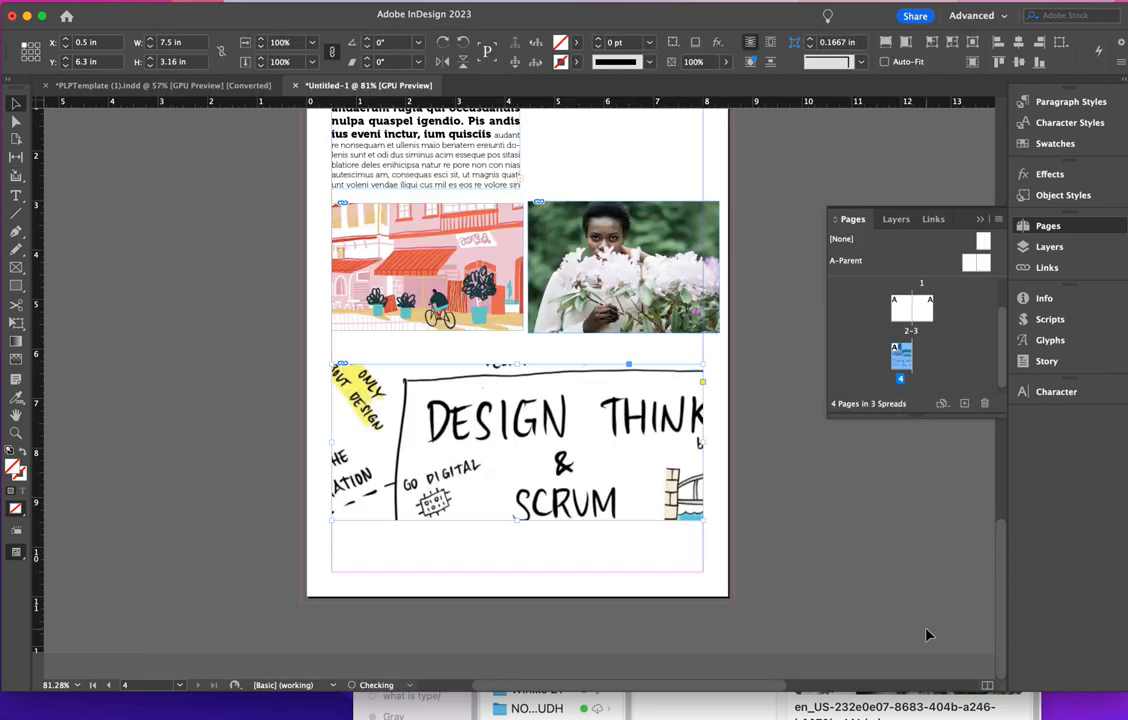
left_click(885, 43)
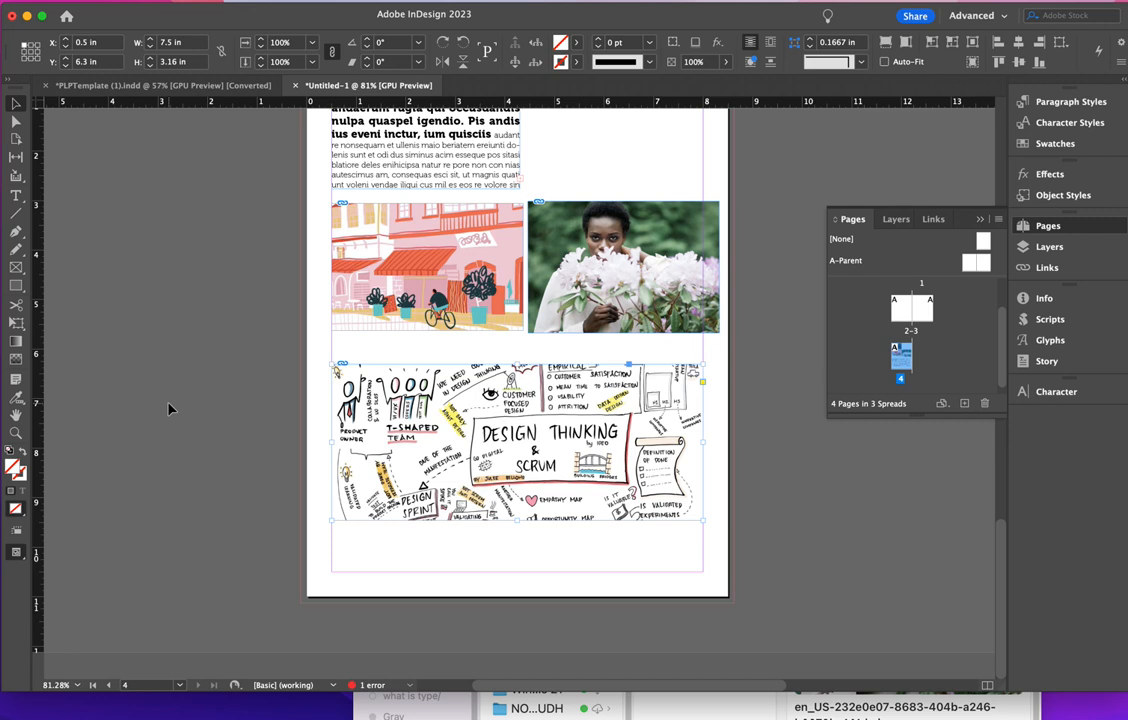
- Try repositioning the Design Thinking image within its frame, undo the moves and deselect everything
mouse_move(495, 484)
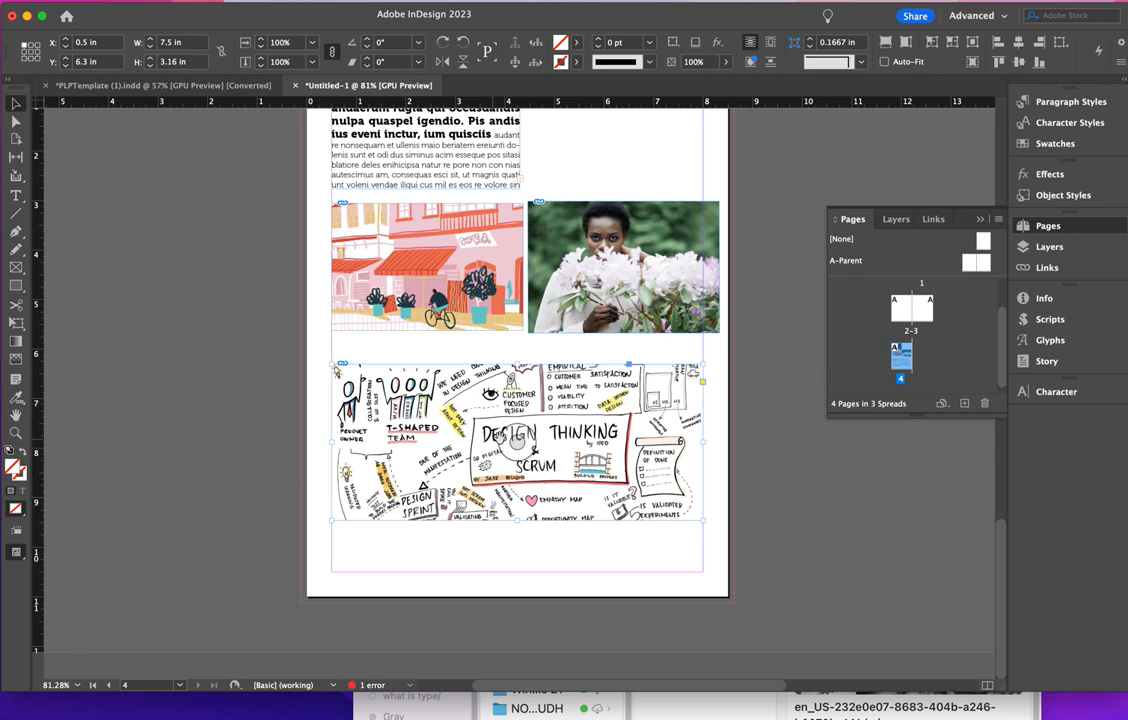
left_click_drag(515, 441, 482, 444)
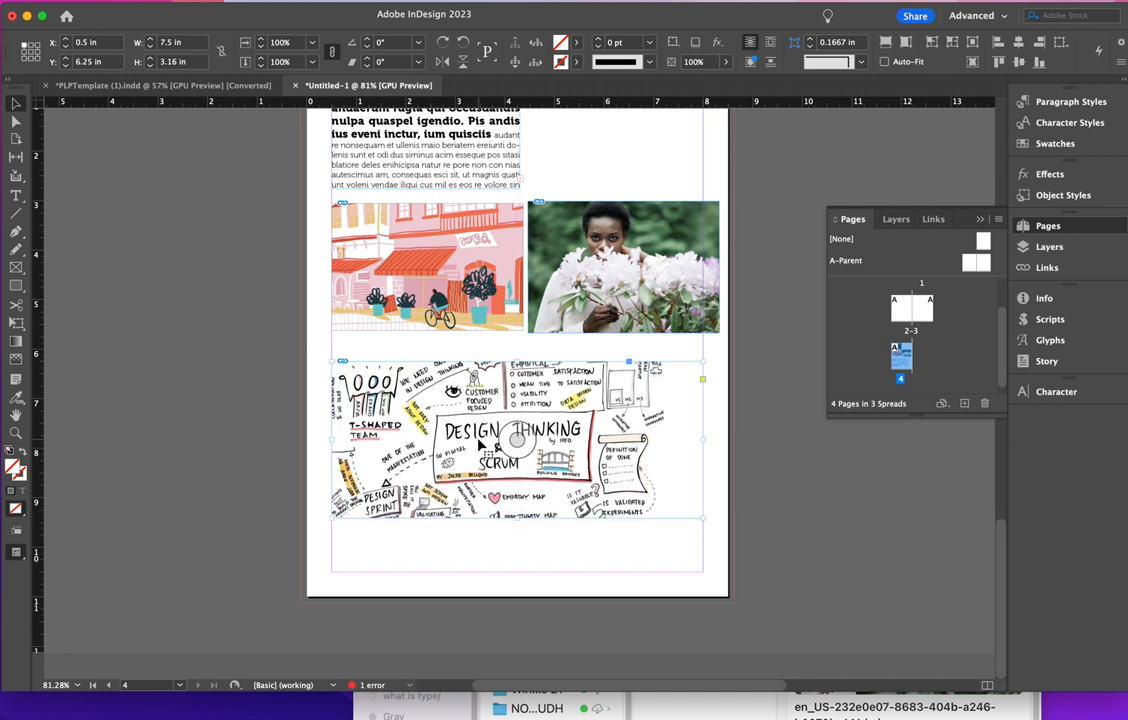
key("super+z")
key("super+z")
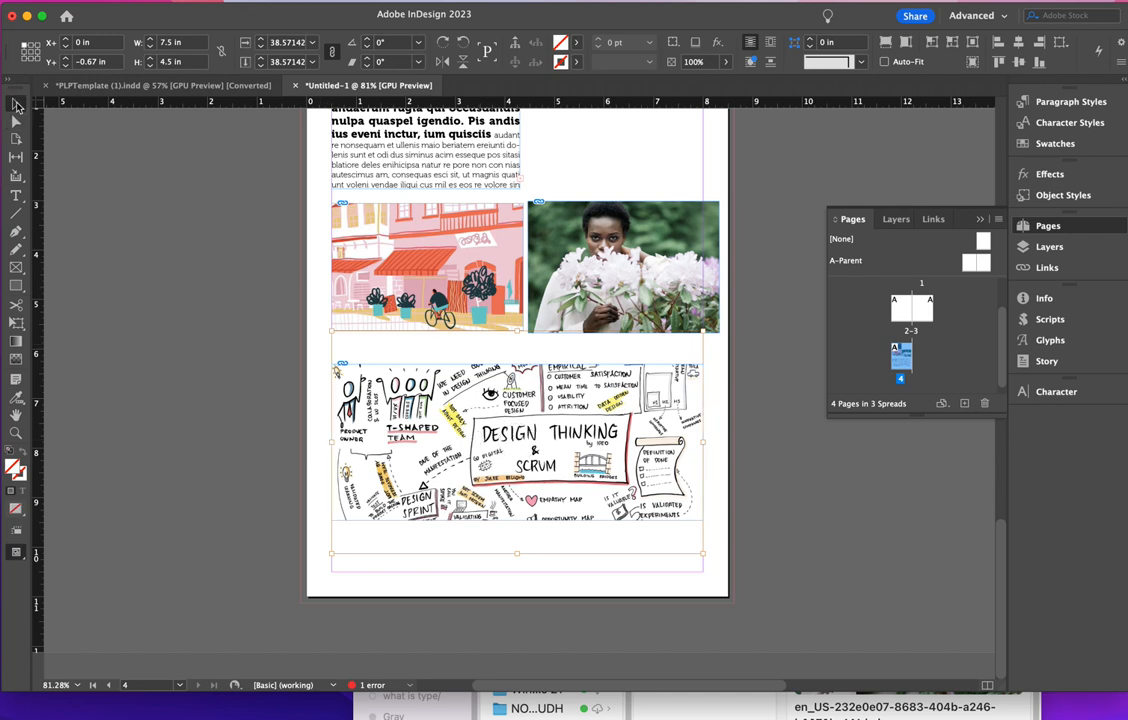
left_click(146, 276)
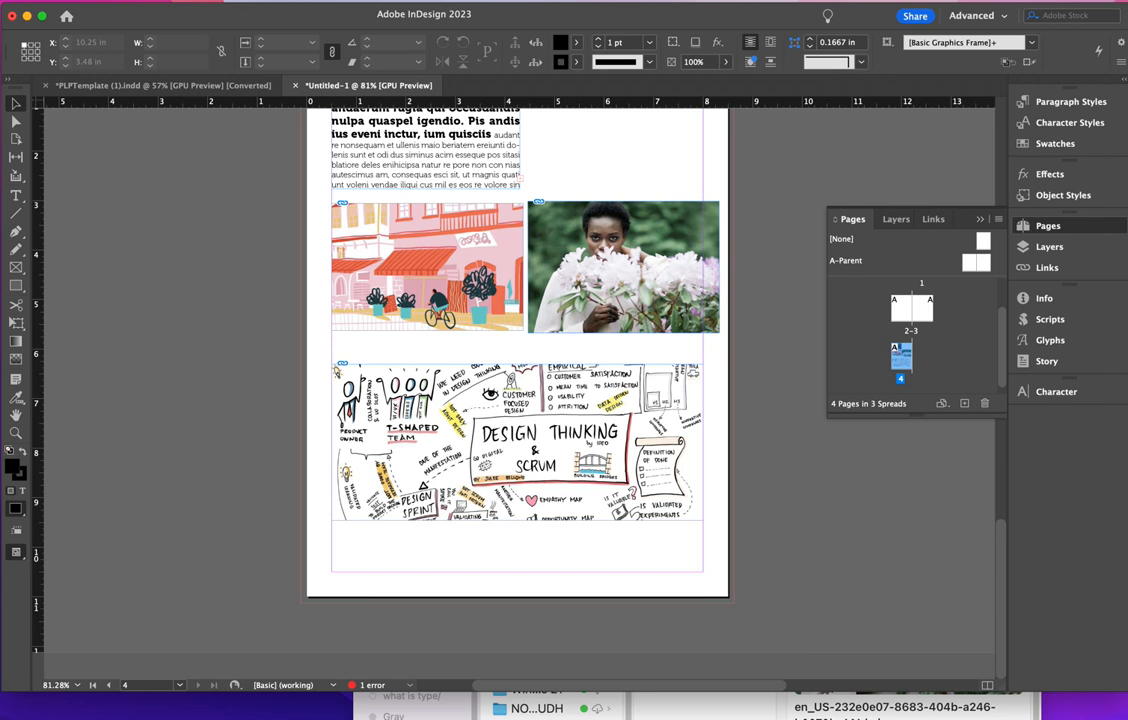
left_click(925, 1)
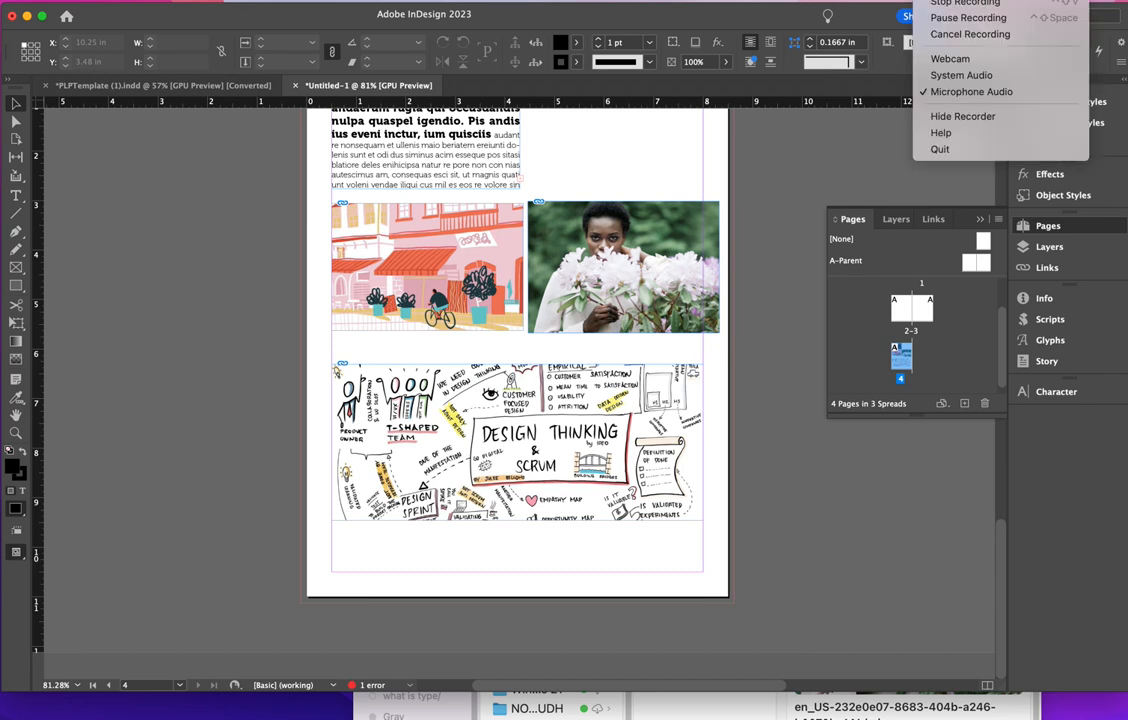
left_click(942, 19)
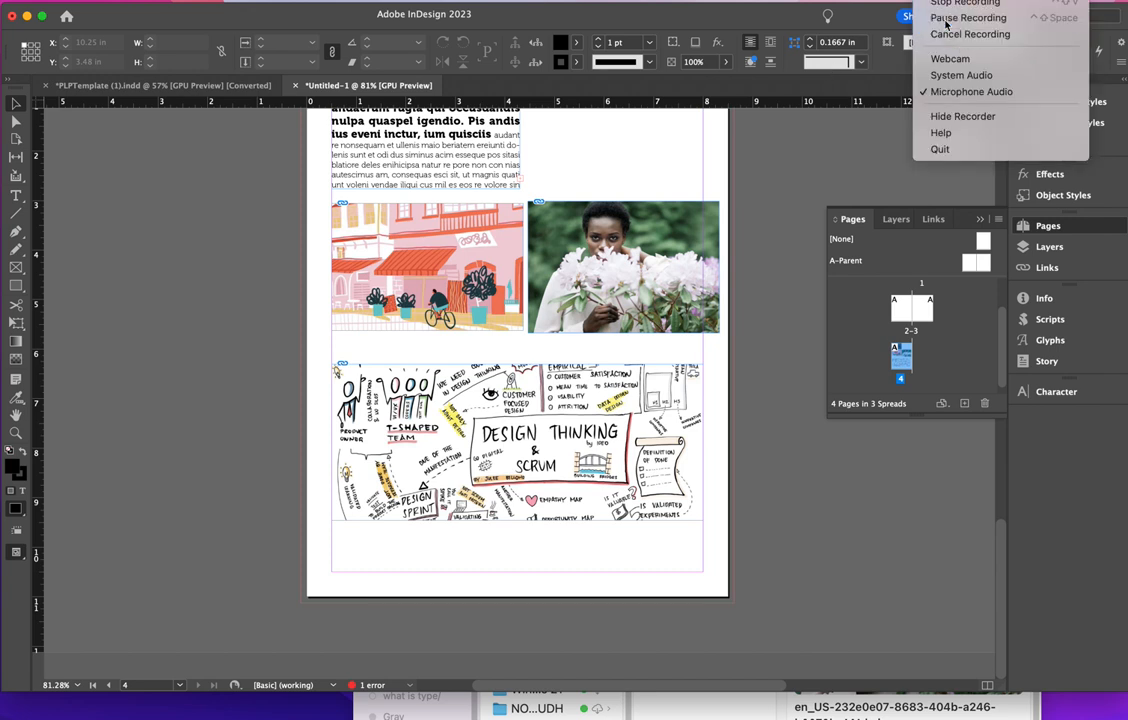
- Switch to the PLPTemplate (1).indd document and select each of the nine empty picture frames on page 3 in turn
left_click(148, 87)
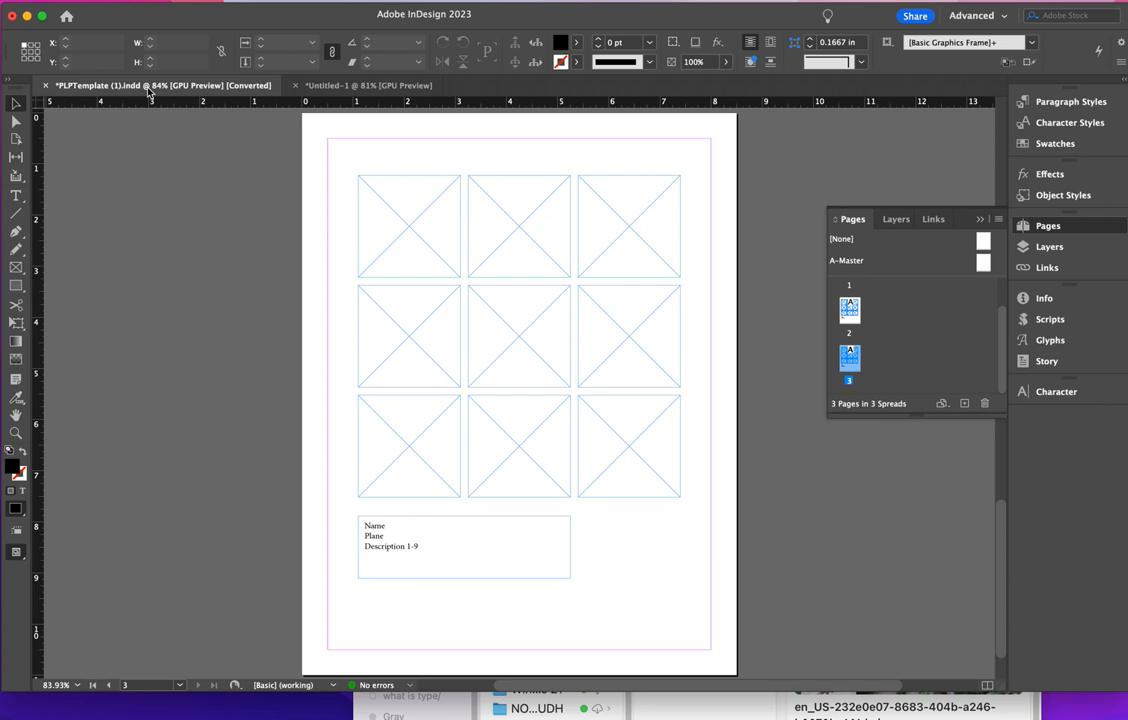
left_click(410, 232)
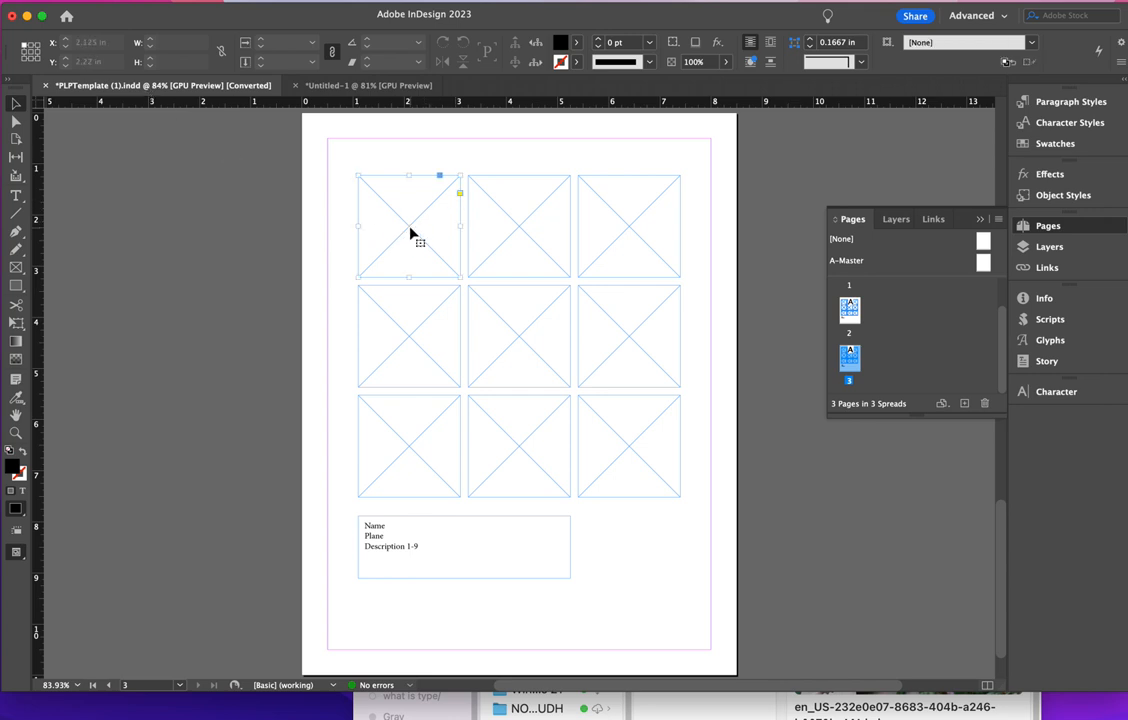
left_click(521, 230)
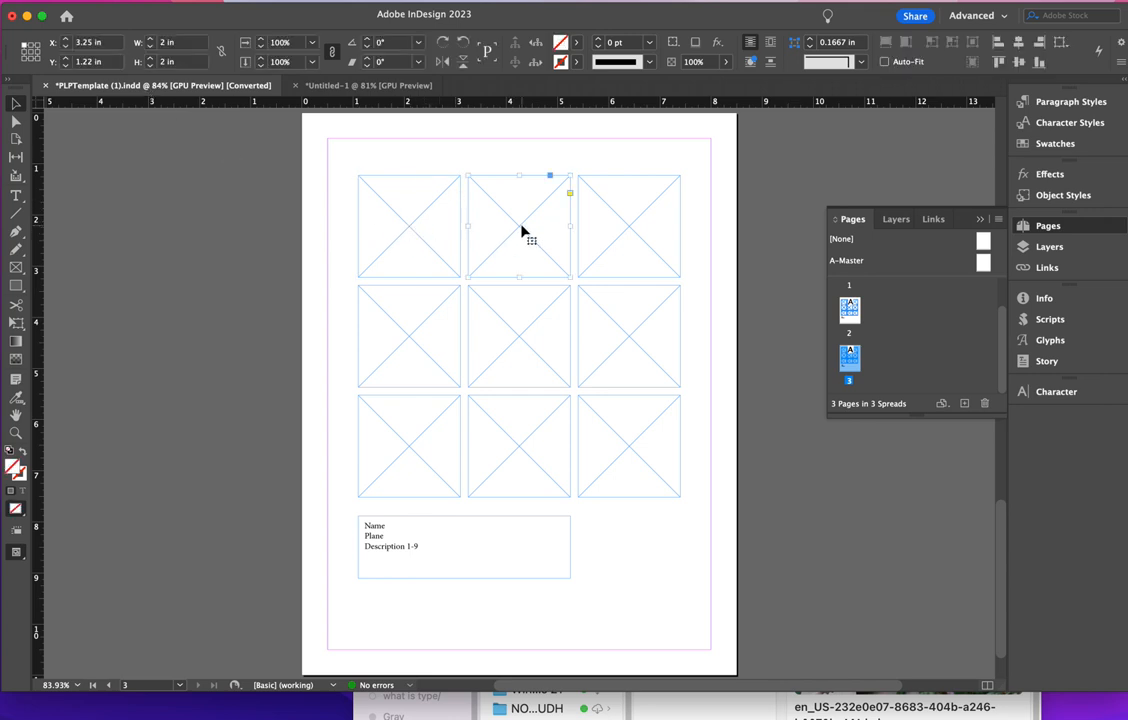
left_click(636, 233)
left_click(632, 348)
left_click(521, 343)
left_click(410, 340)
left_click(405, 454)
left_click(521, 456)
left_click(630, 455)
left_click(968, 17)
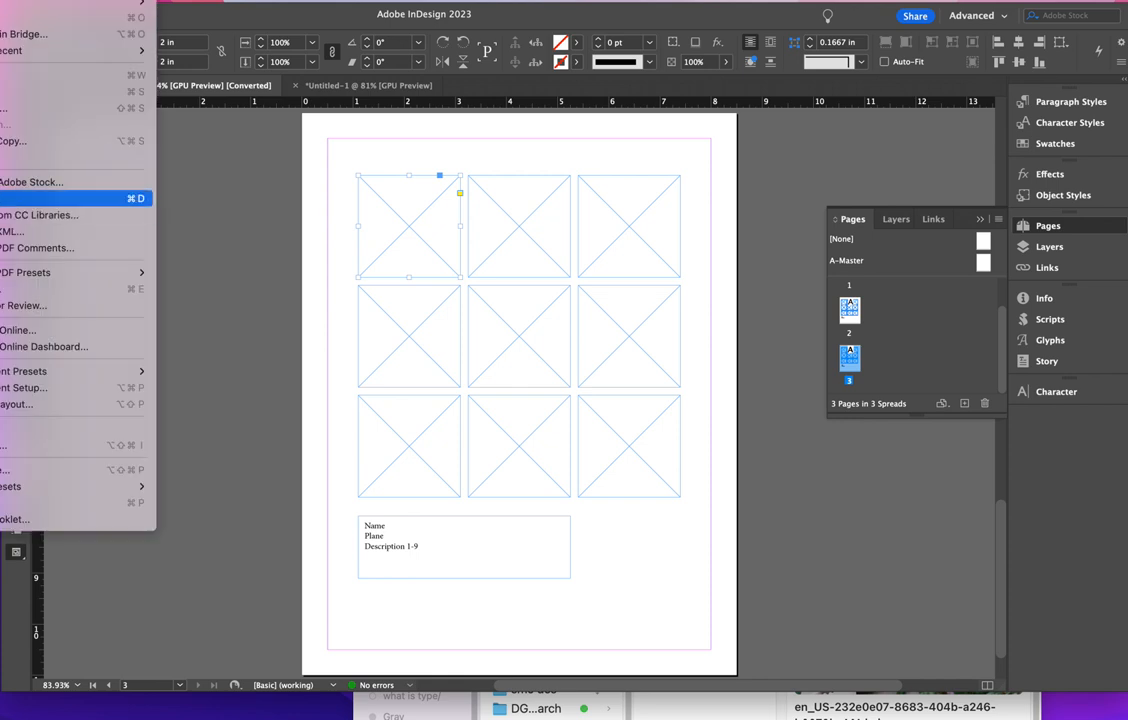
- Place the black-and-white road JPEG from the iCloud Desktop into the grid's top-left frame, fill the frame proportionally and deselect
left_click(40, 198)
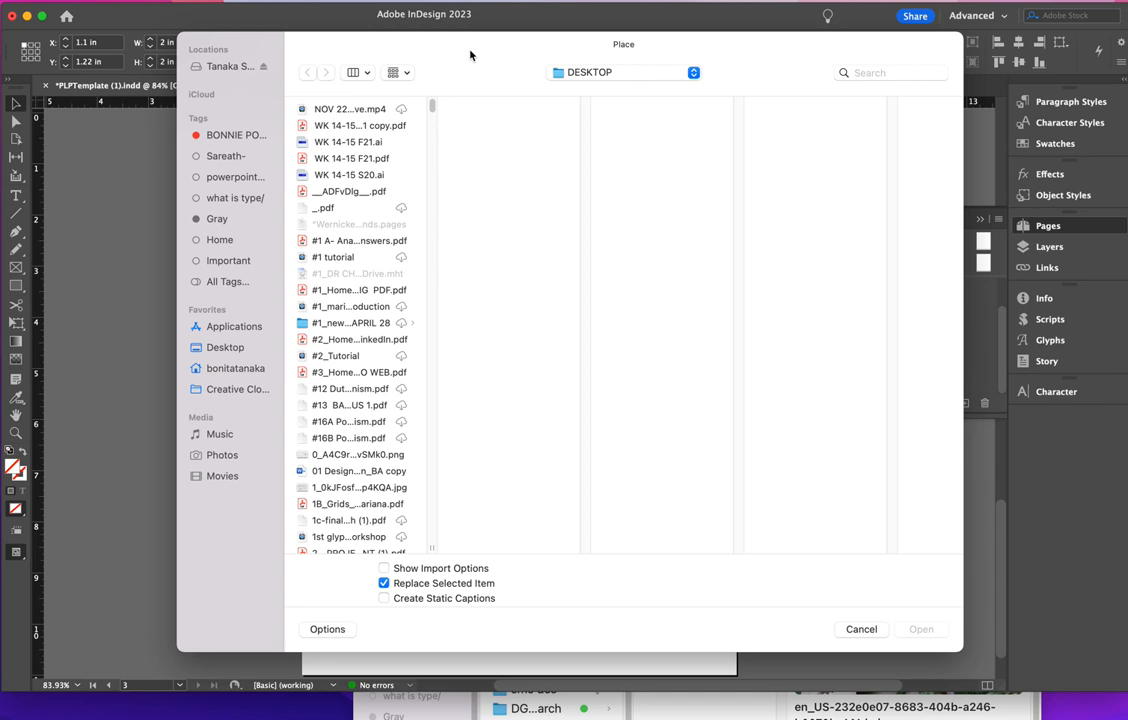
left_click(223, 348)
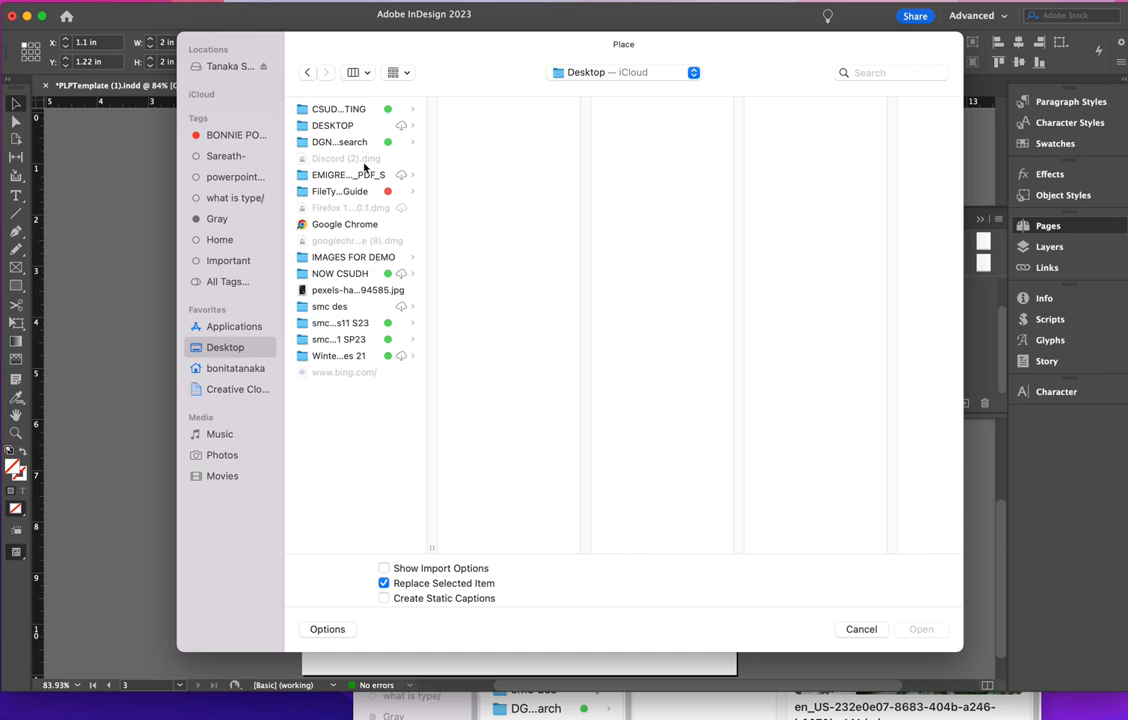
left_click(305, 290)
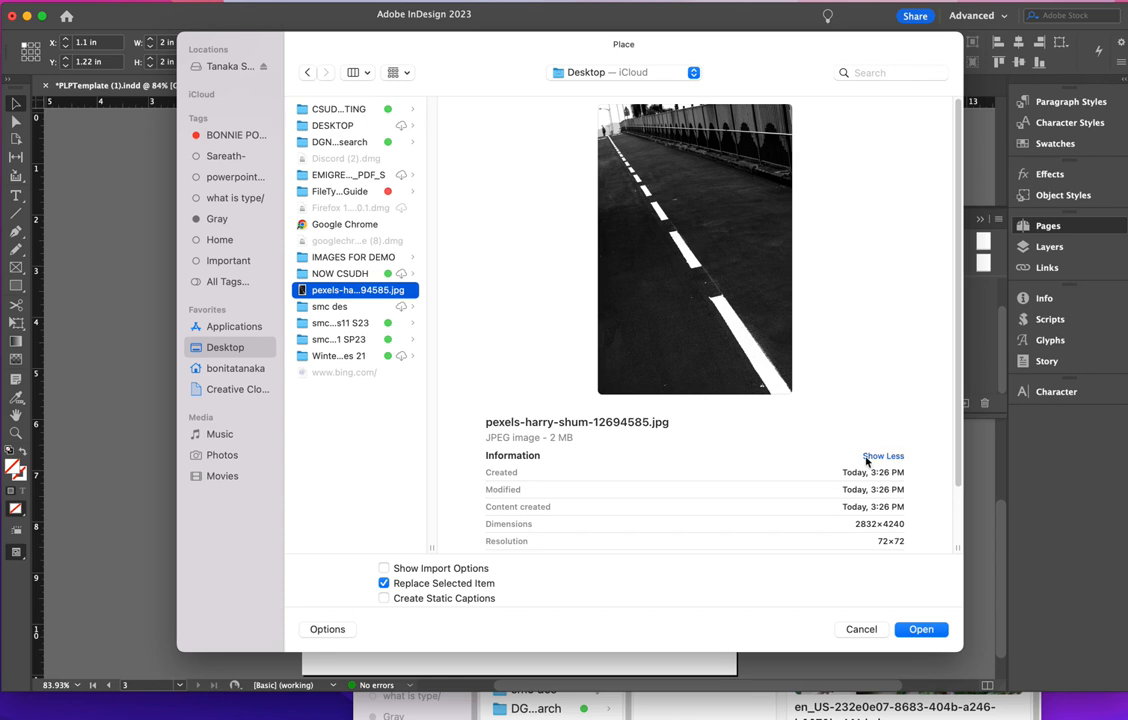
left_click(921, 629)
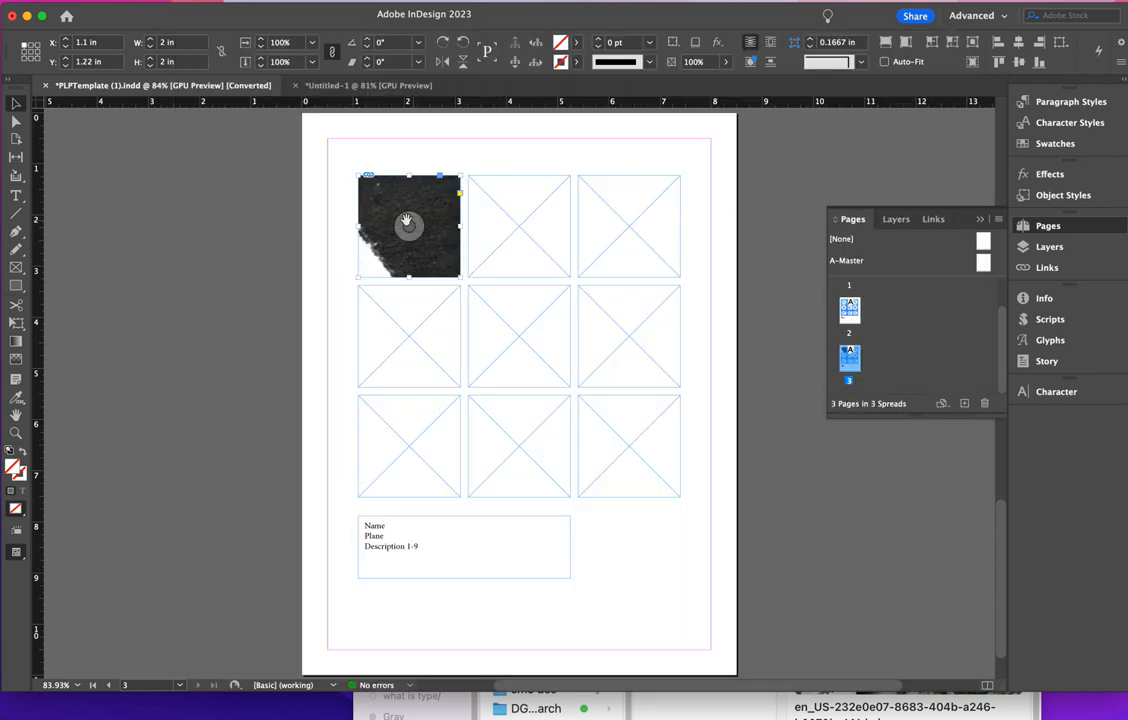
left_click(409, 227)
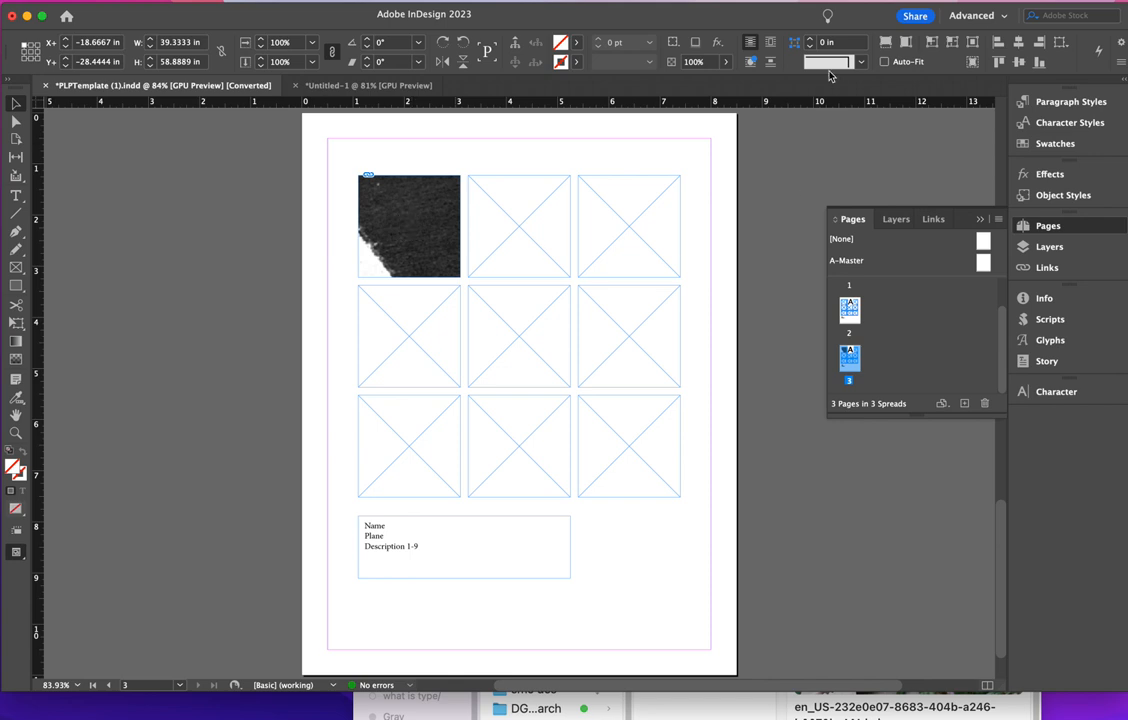
left_click(886, 43)
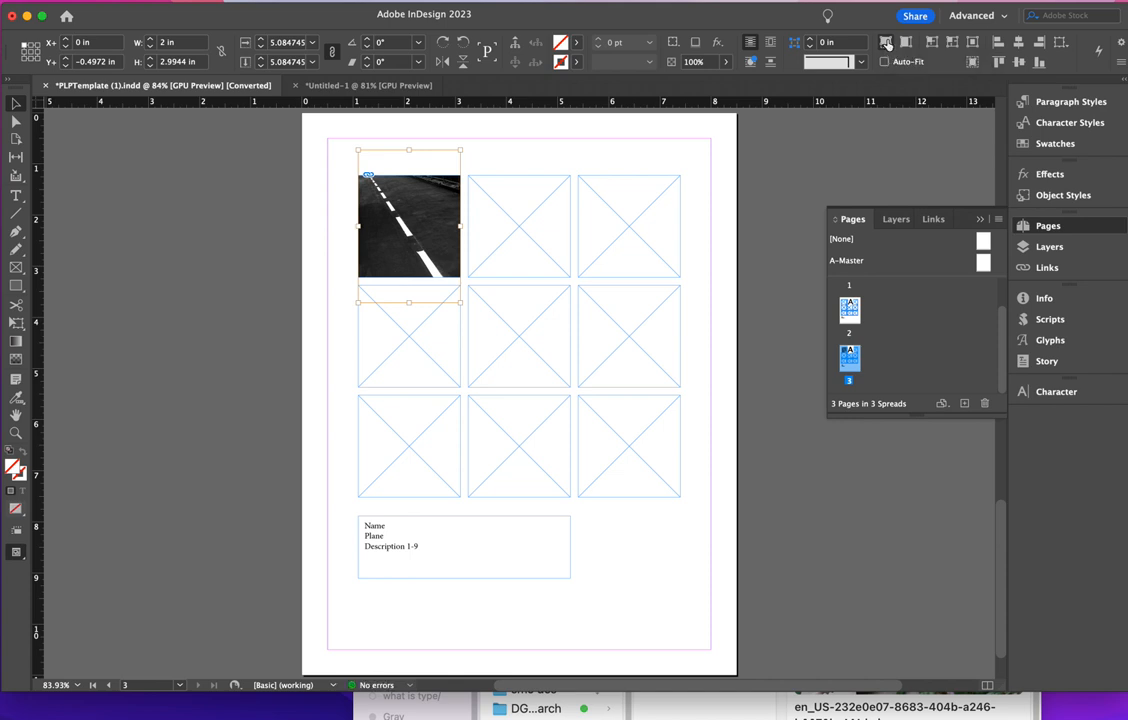
left_click(856, 168)
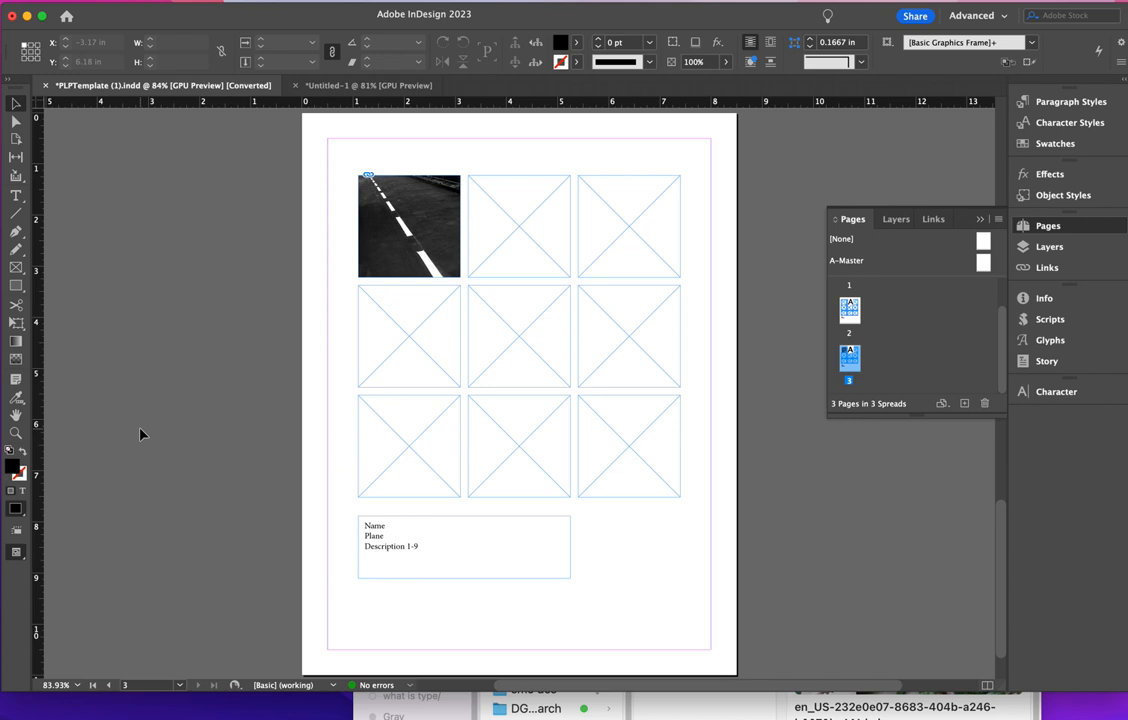
left_click(925, 2)
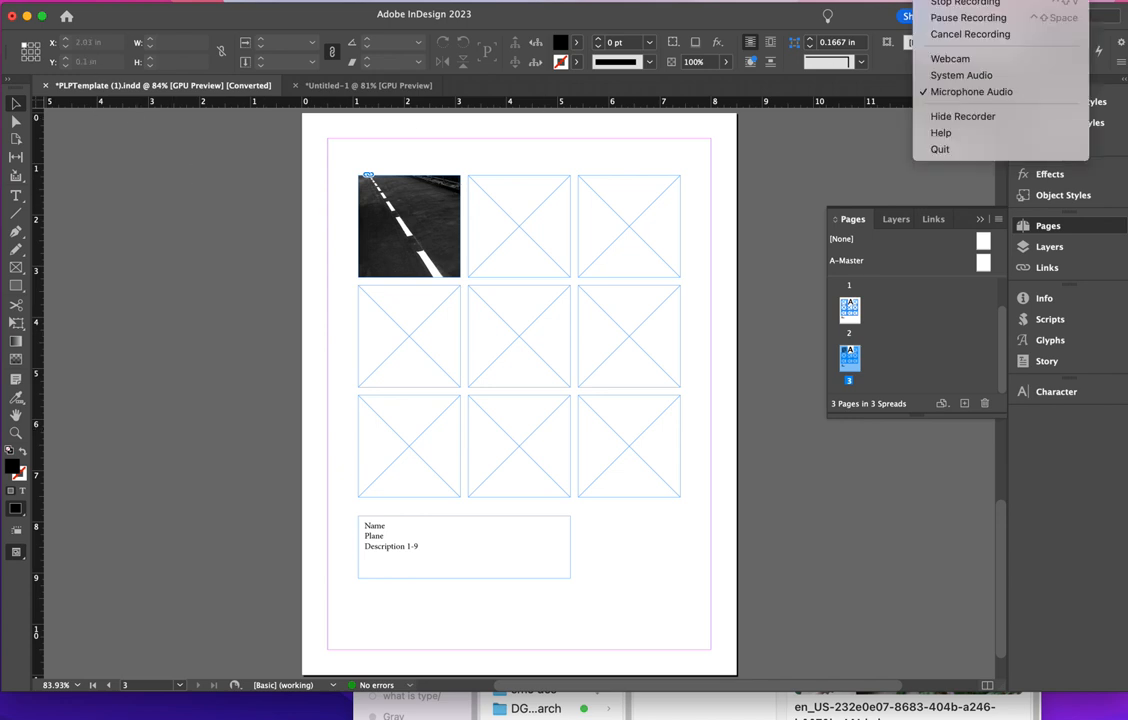